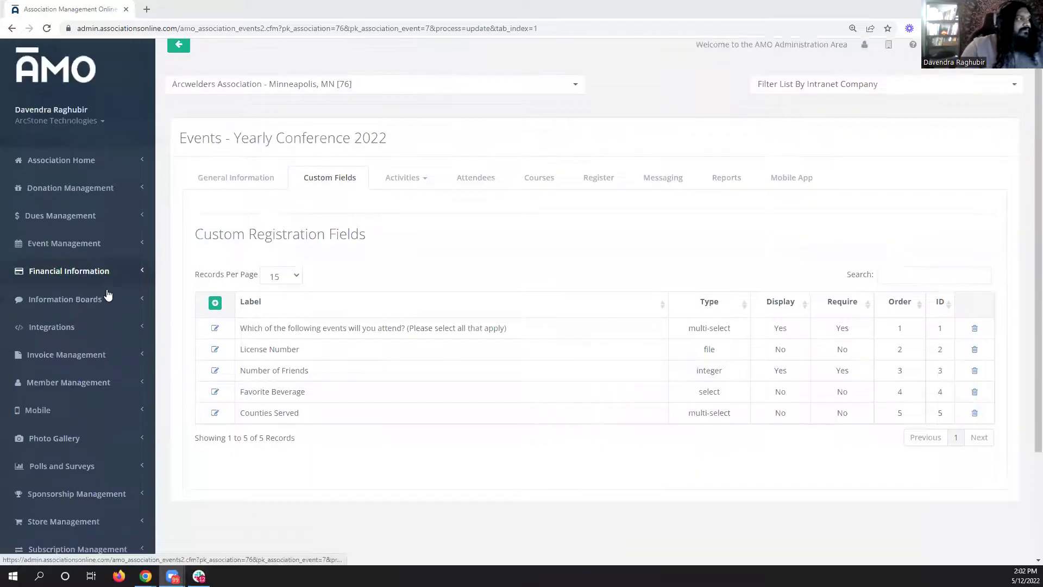
Open the member center Display Areas page in the association's website management
scroll(108, 294, down, 3)
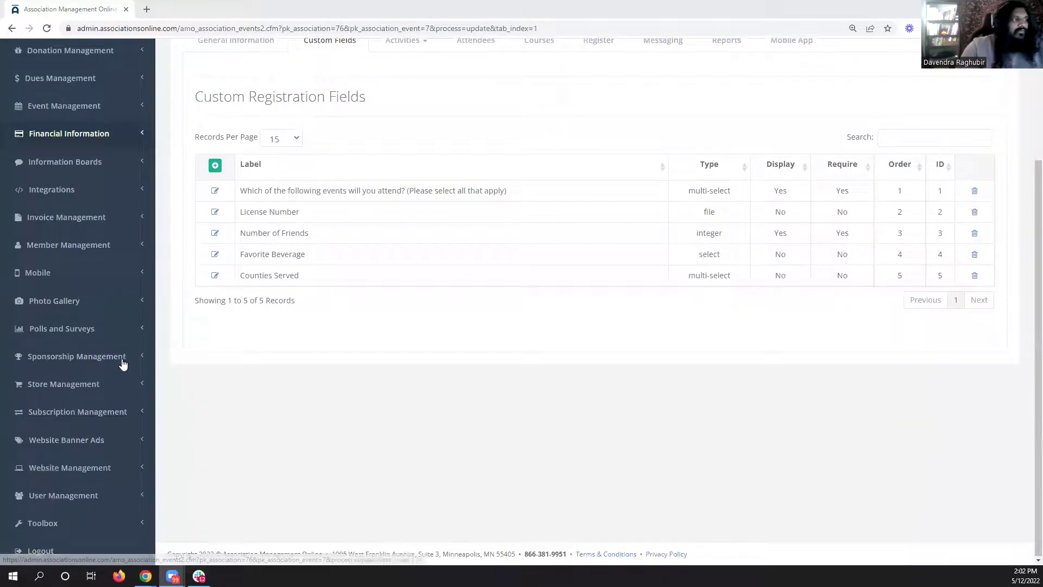
click(74, 467)
scroll(98, 309, down, 4)
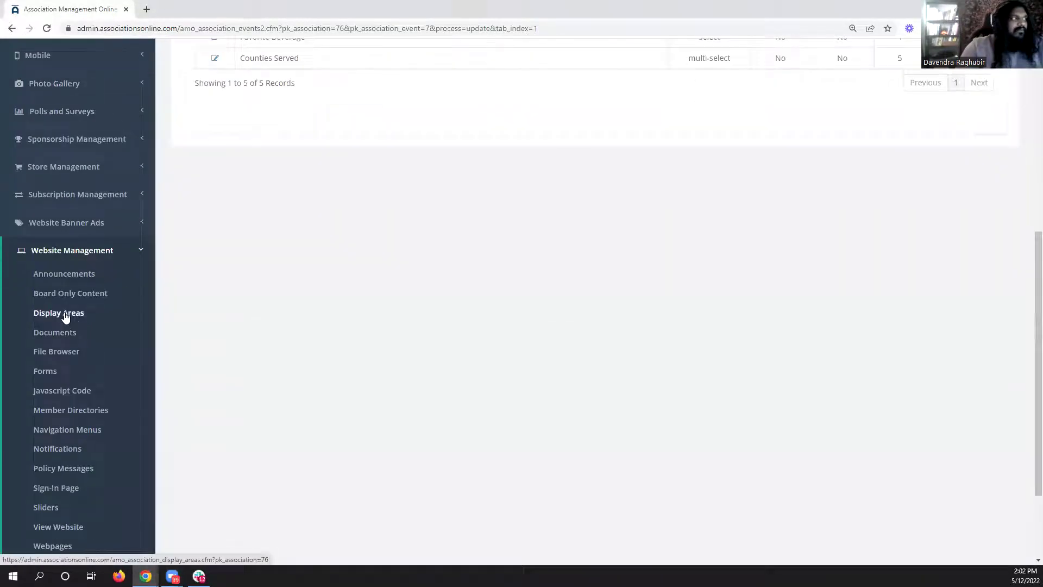
click(65, 315)
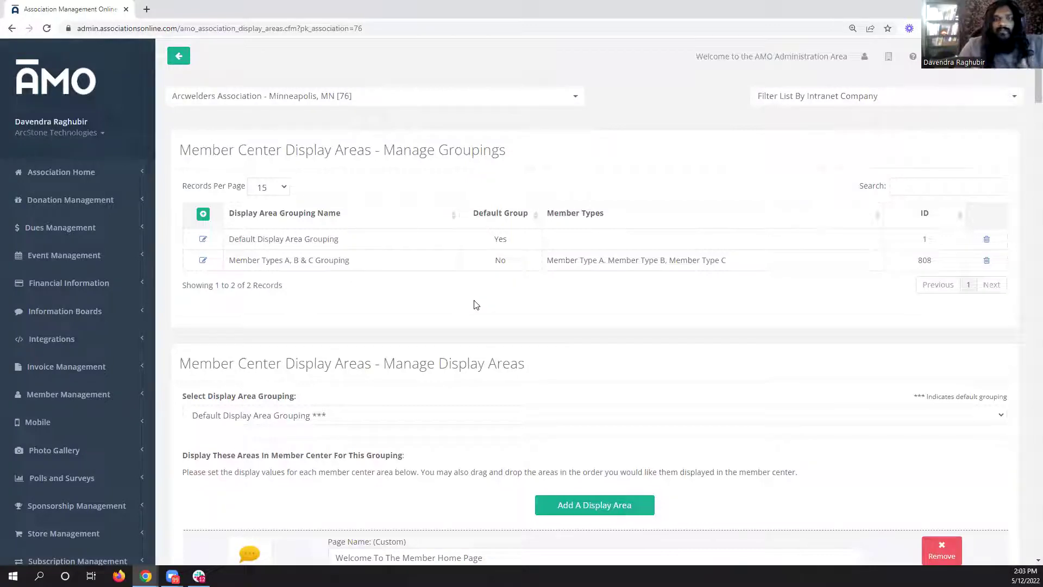
Look over the member center display area groupings and the display areas of the default grouping
scroll(476, 305, down, 4)
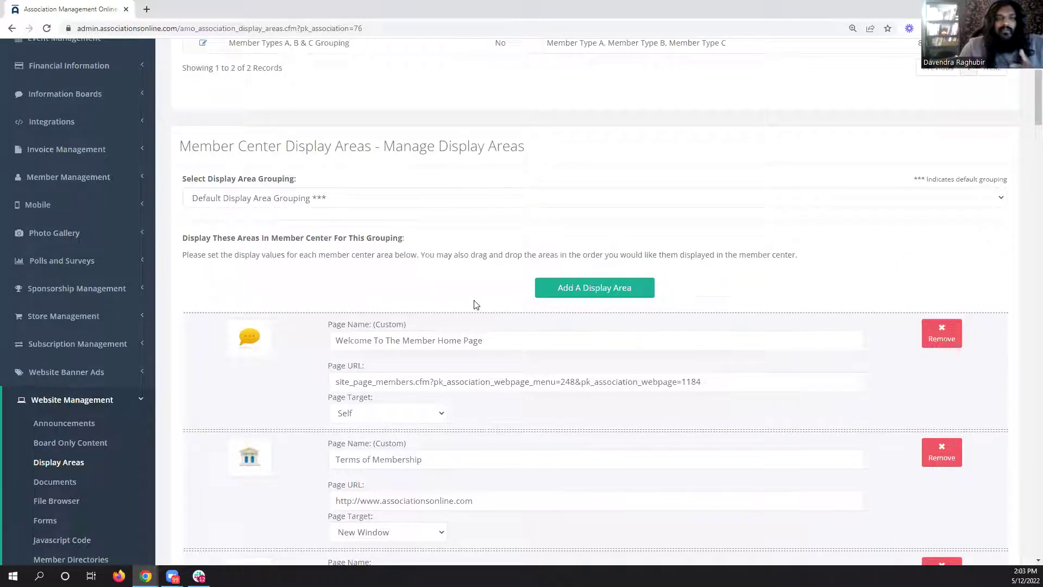
scroll(476, 305, up, 4)
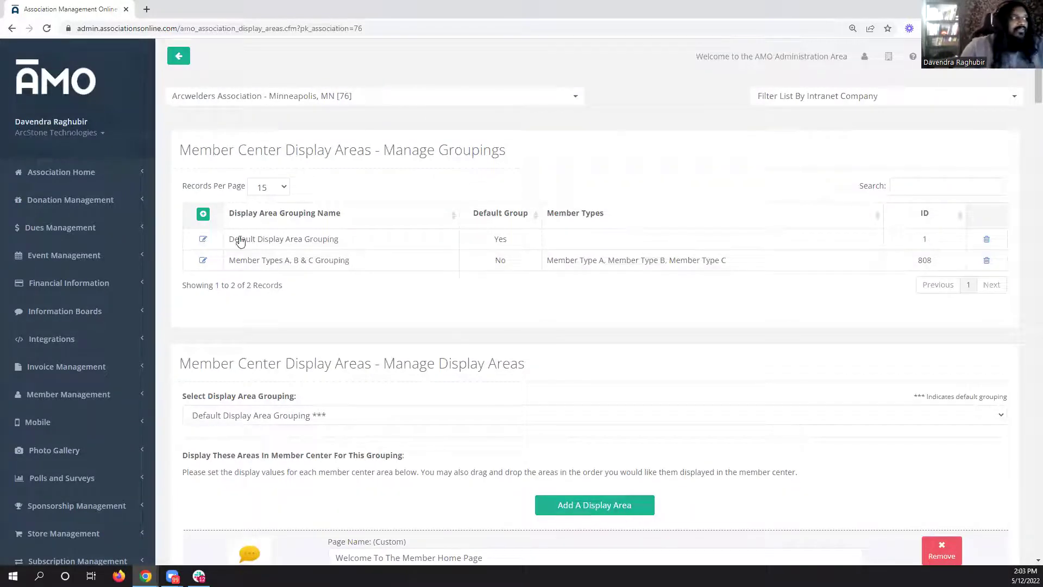
scroll(240, 242, down, 9)
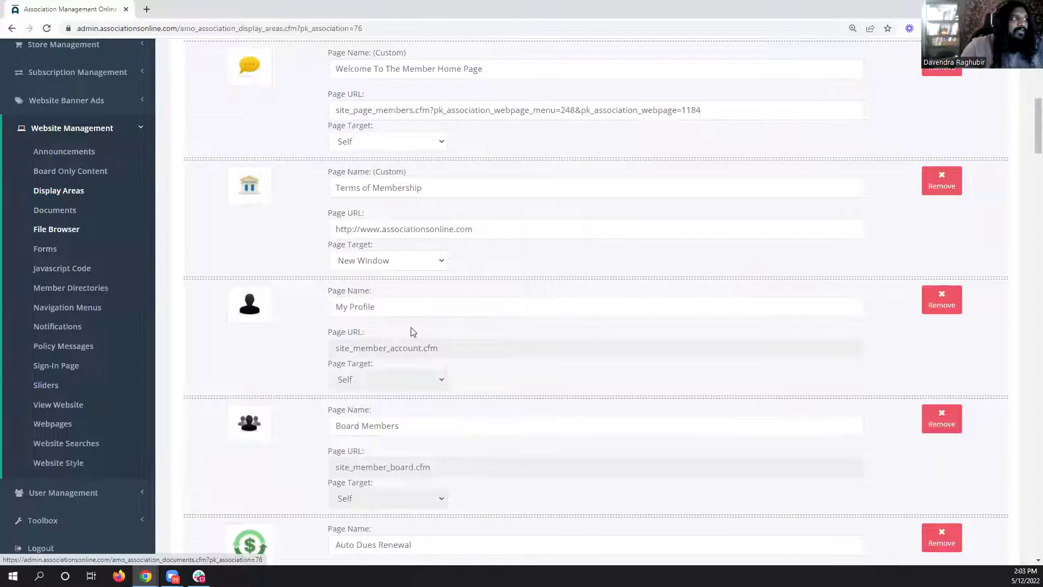
scroll(411, 332, up, 9)
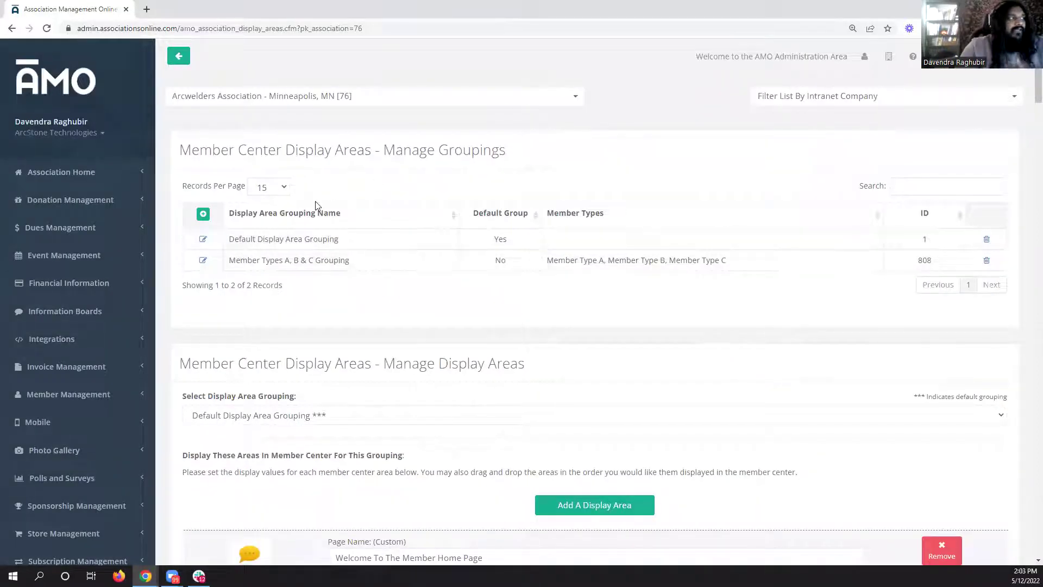
scroll(453, 341, down, 4)
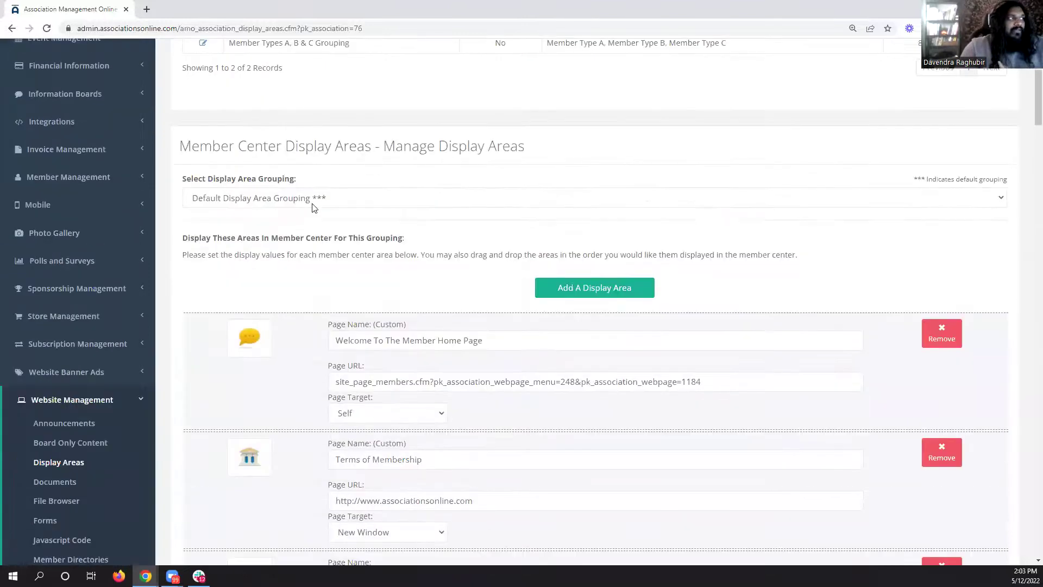
scroll(313, 208, up, 2)
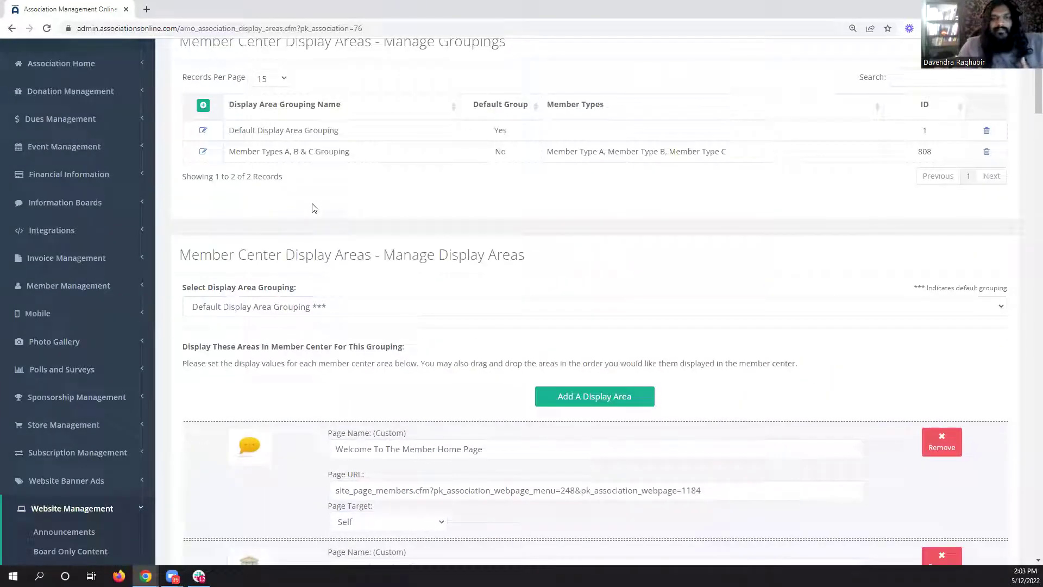
scroll(313, 208, up, 2)
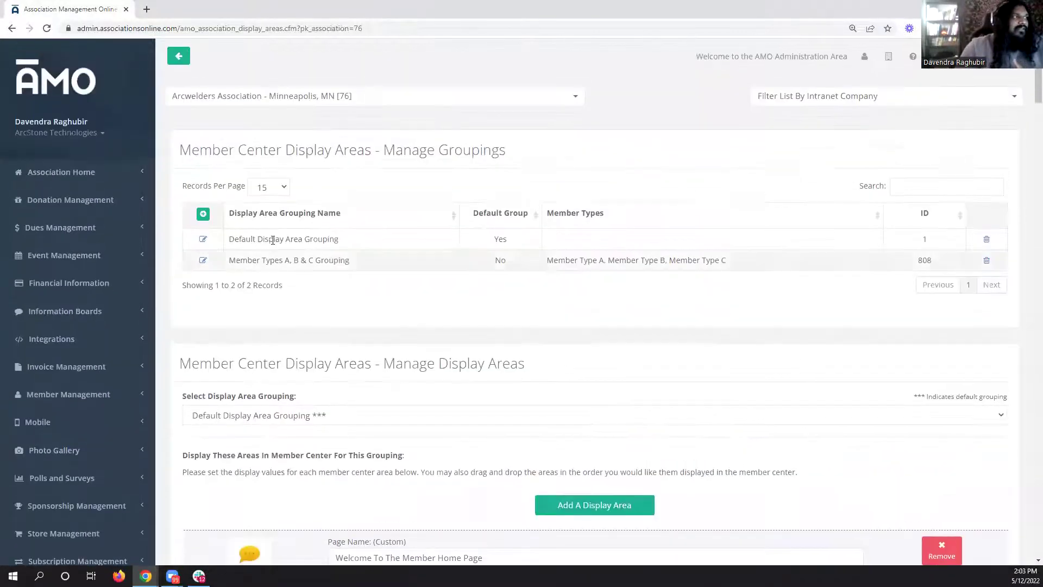
Inspect the settings of the Default Display Area Grouping and close them without changes
drag(230, 237, 345, 242)
click(267, 239)
drag(254, 240, 396, 239)
click(396, 240)
click(202, 239)
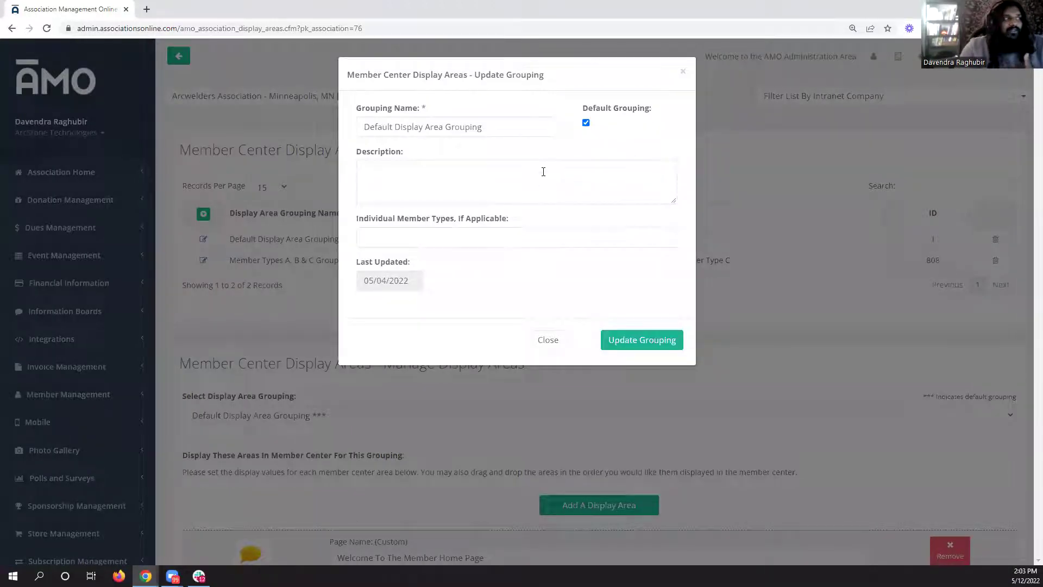
click(546, 339)
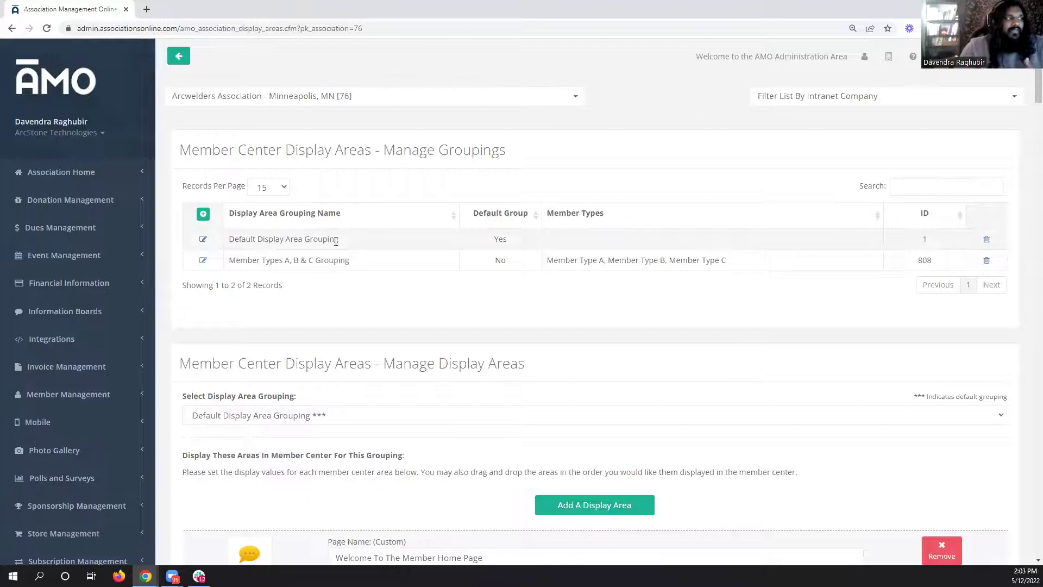
Look through the full list of display areas assigned to the default grouping
scroll(367, 232, down, 17)
scroll(464, 309, down, 20)
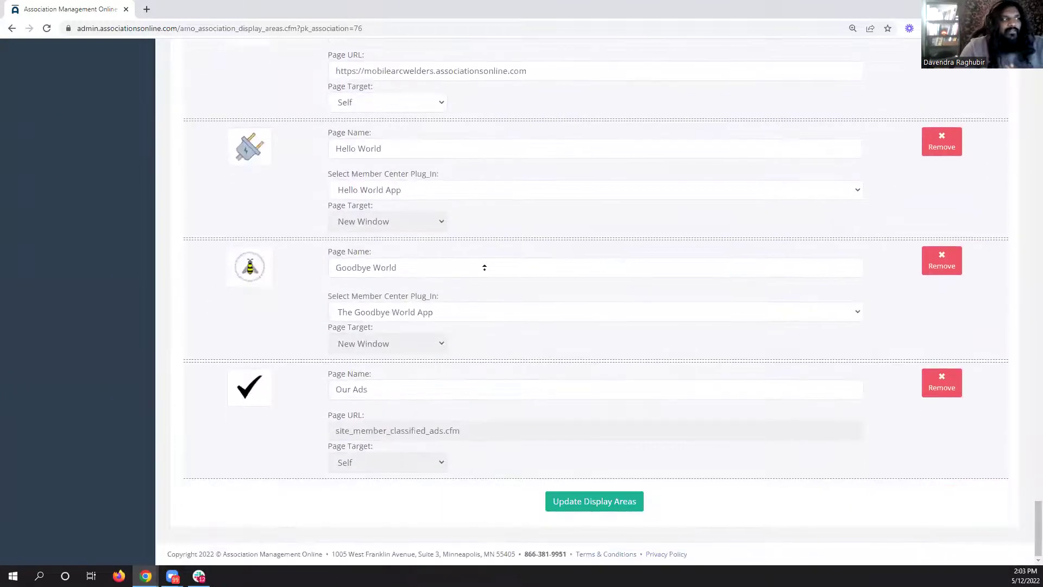
scroll(483, 268, up, 20)
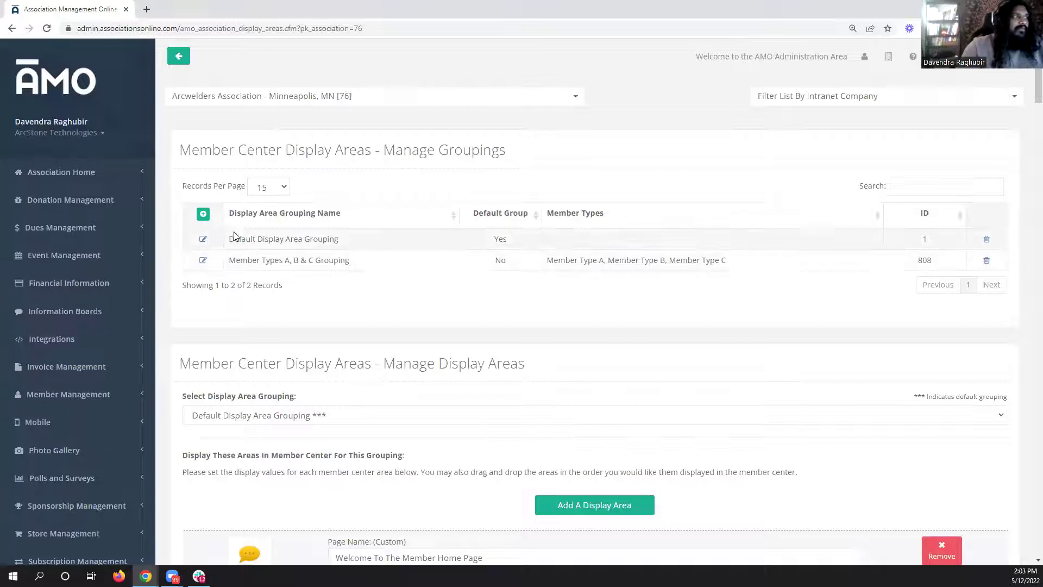
Examine the name, description and member type fields for adding a new grouping, and close the form without adding one
click(204, 213)
click(427, 126)
click(428, 174)
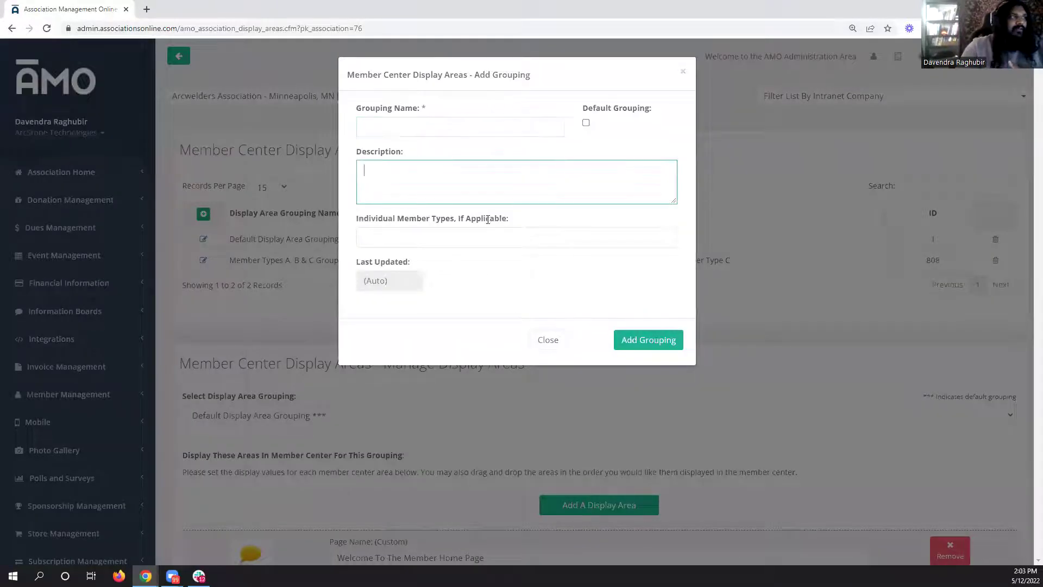
click(435, 234)
click(493, 180)
click(547, 339)
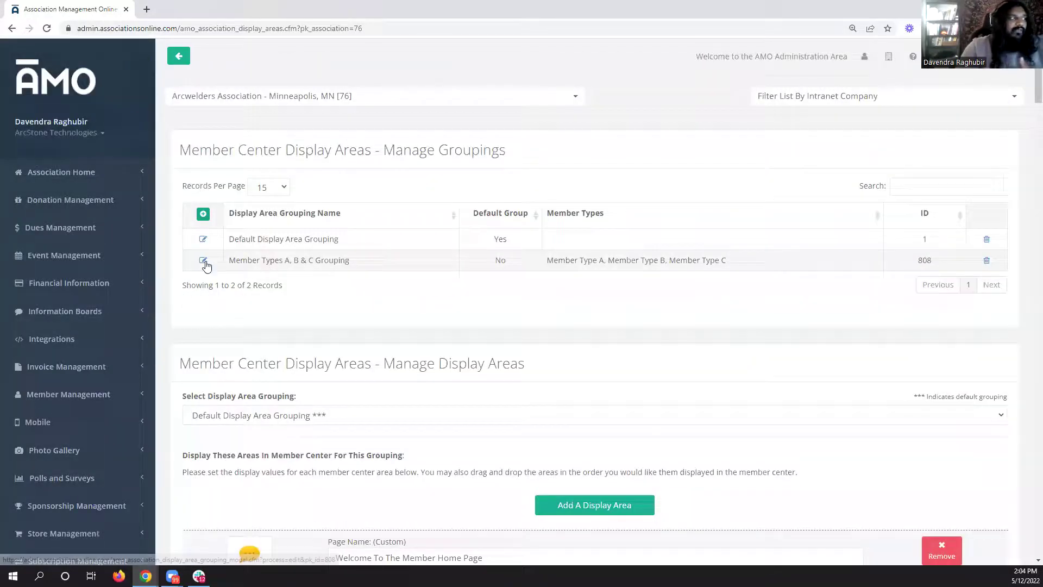
Inspect the name and assigned member types of the Member Types A, B & C Grouping, closing it without changes
click(204, 262)
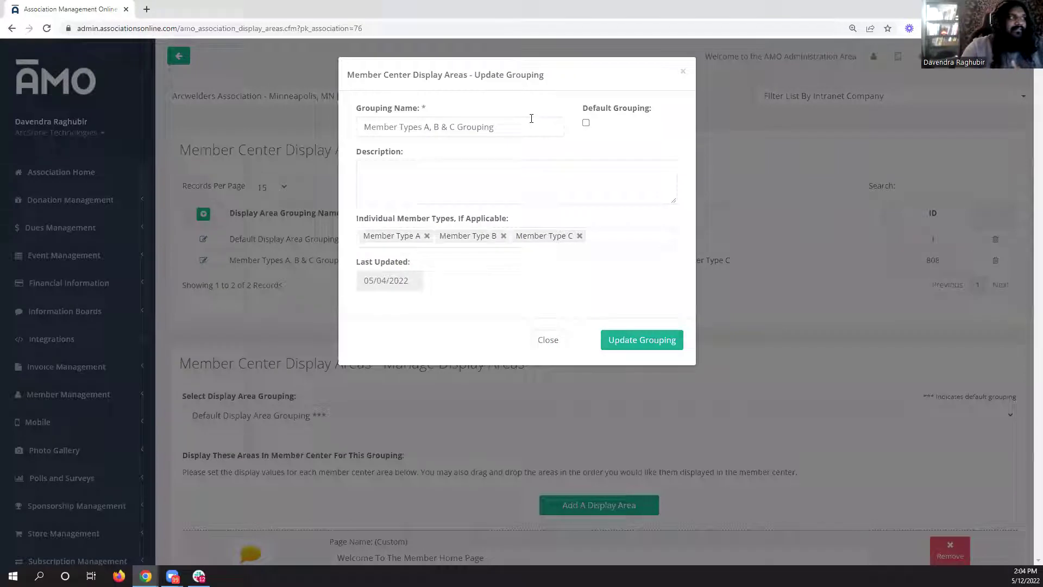
drag(536, 128, 373, 128)
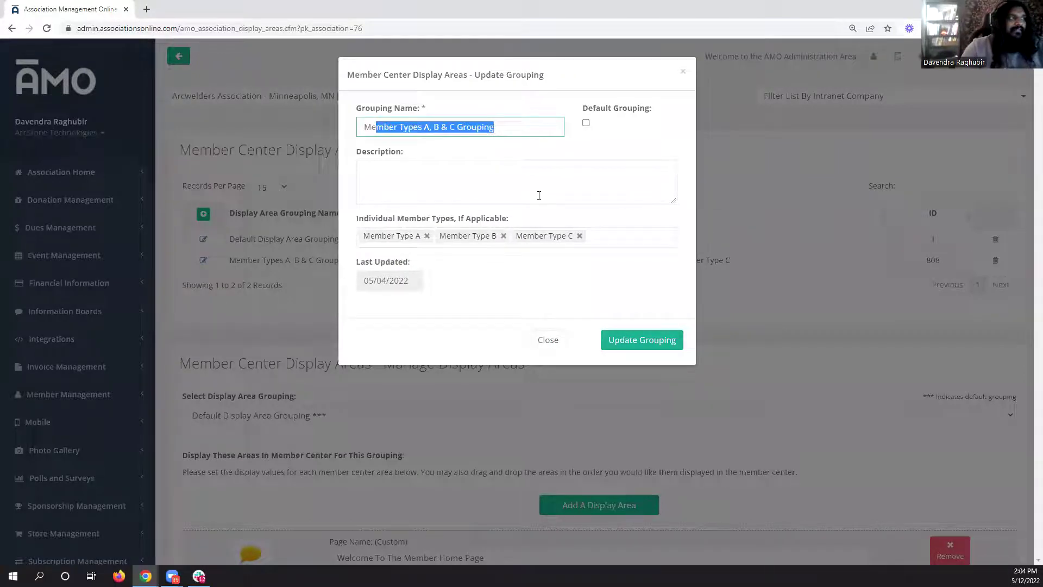
click(444, 181)
drag(359, 221, 499, 227)
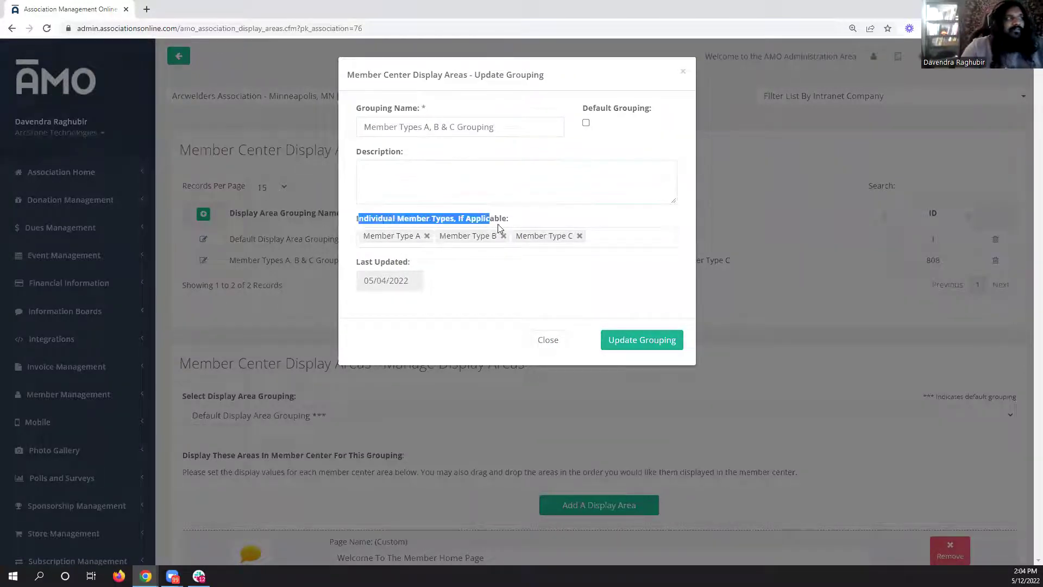
click(479, 228)
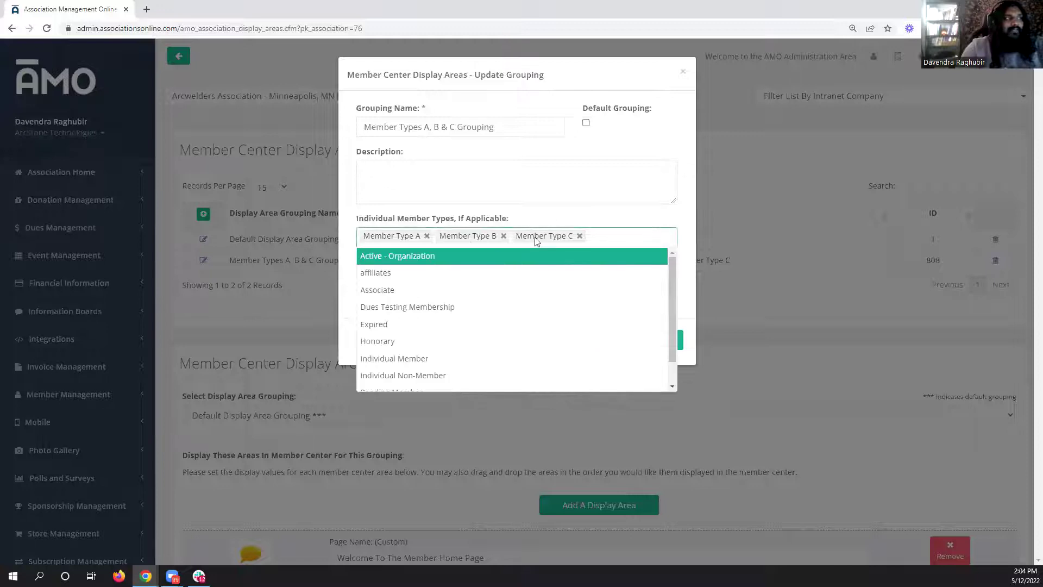
click(558, 179)
click(549, 331)
Switch the managed display area grouping to Member Types A, B & C Grouping, reloading the page before selecting it again
scroll(263, 326, down, 4)
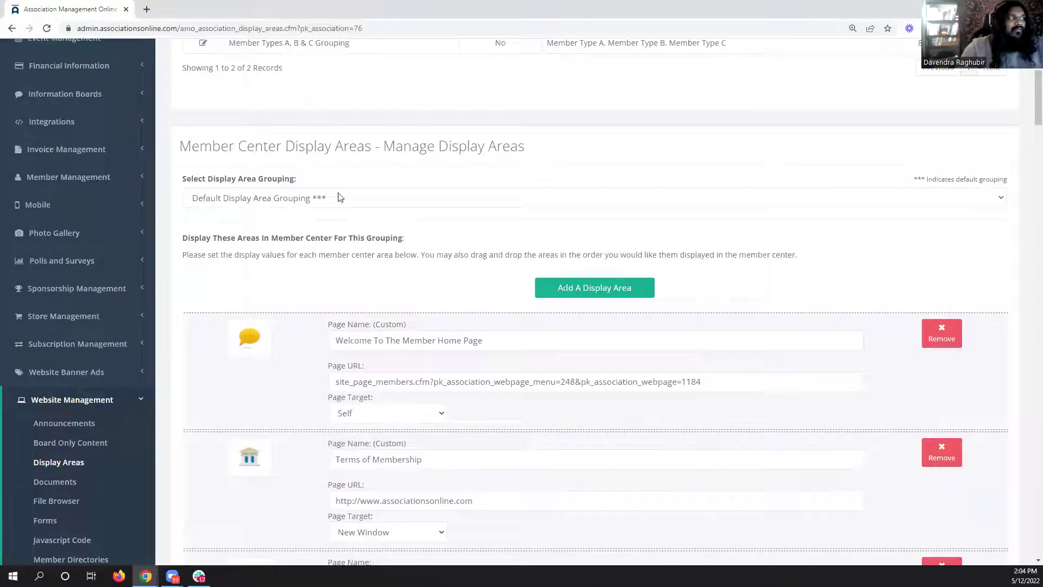
click(288, 200)
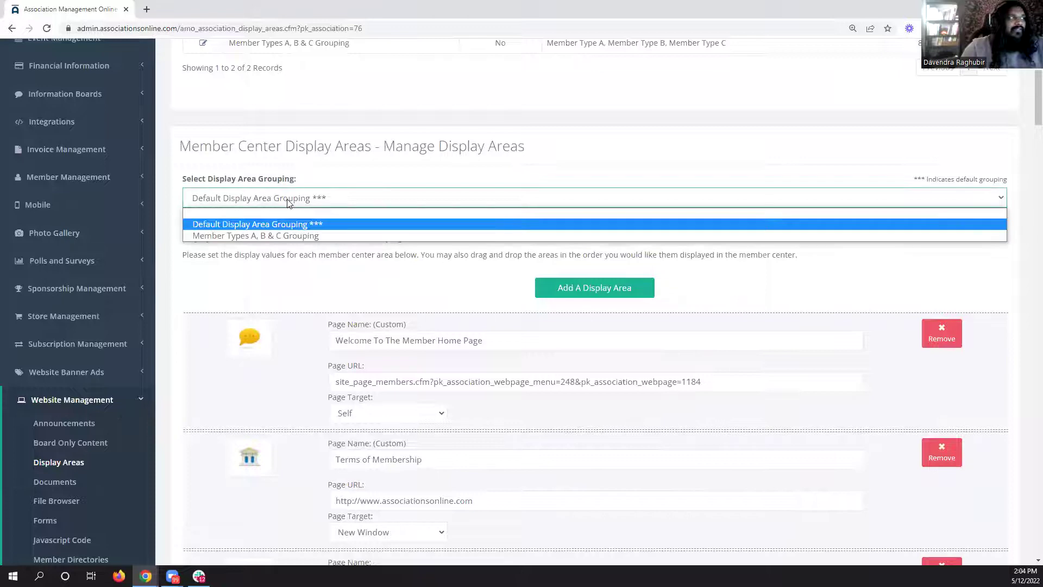
click(290, 235)
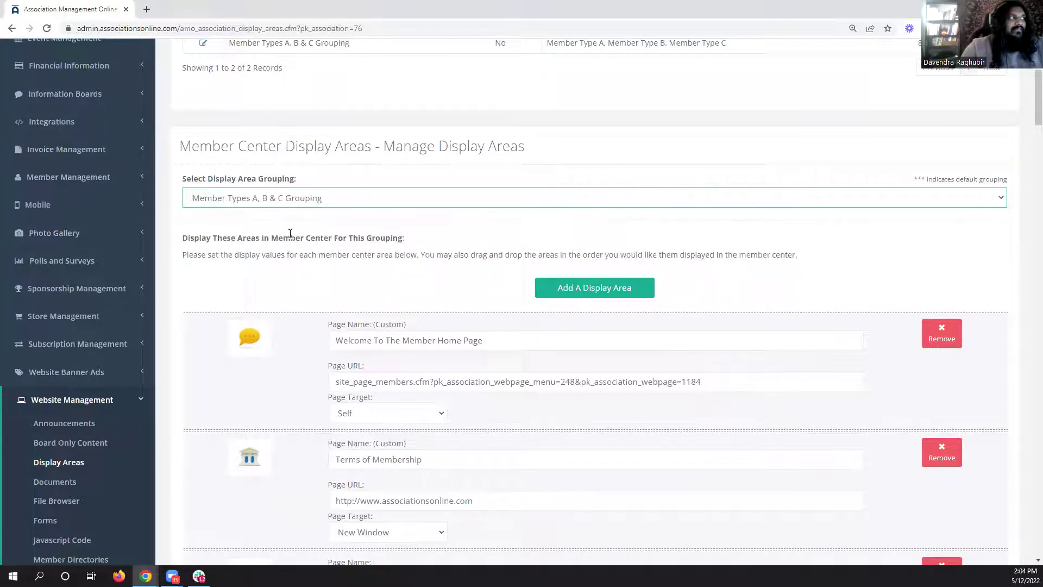
scroll(290, 233, up, 3)
click(51, 31)
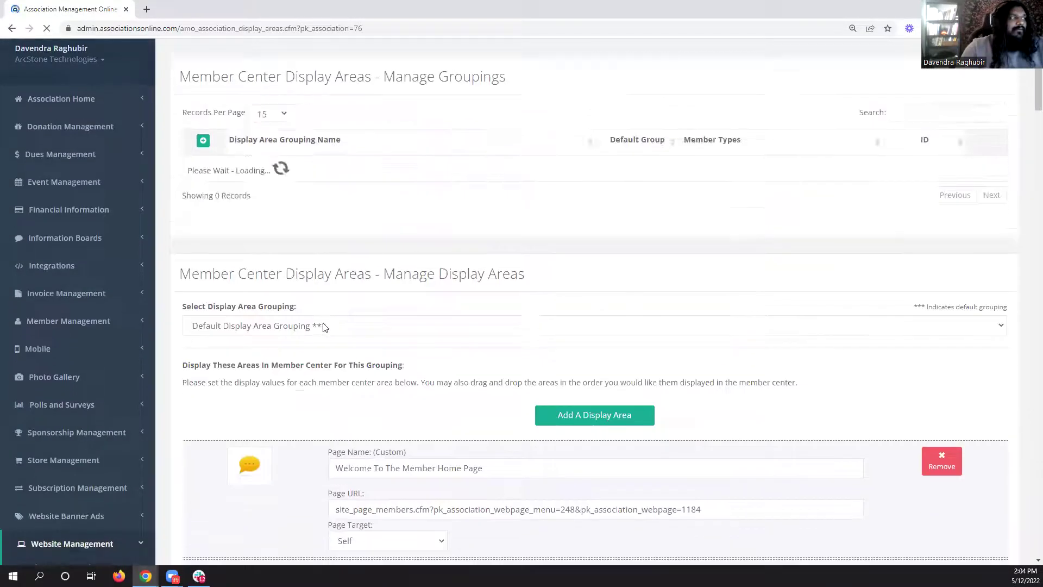
click(308, 305)
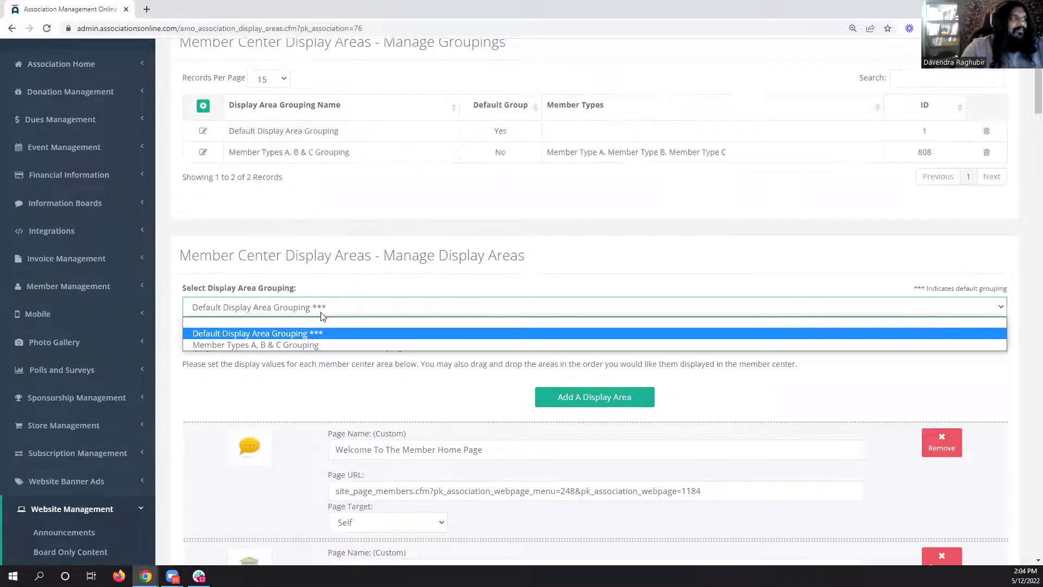
click(315, 344)
Review the display areas assigned to the Member Types A, B & C Grouping and their removal options
scroll(382, 299, up, 7)
scroll(282, 335, down, 5)
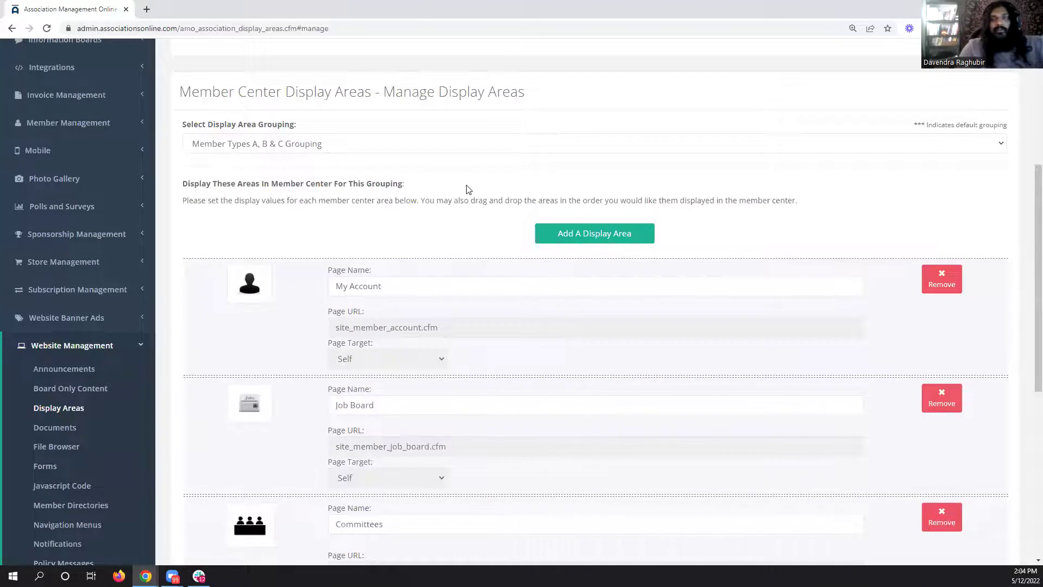
scroll(467, 210, down, 4)
scroll(260, 206, up, 5)
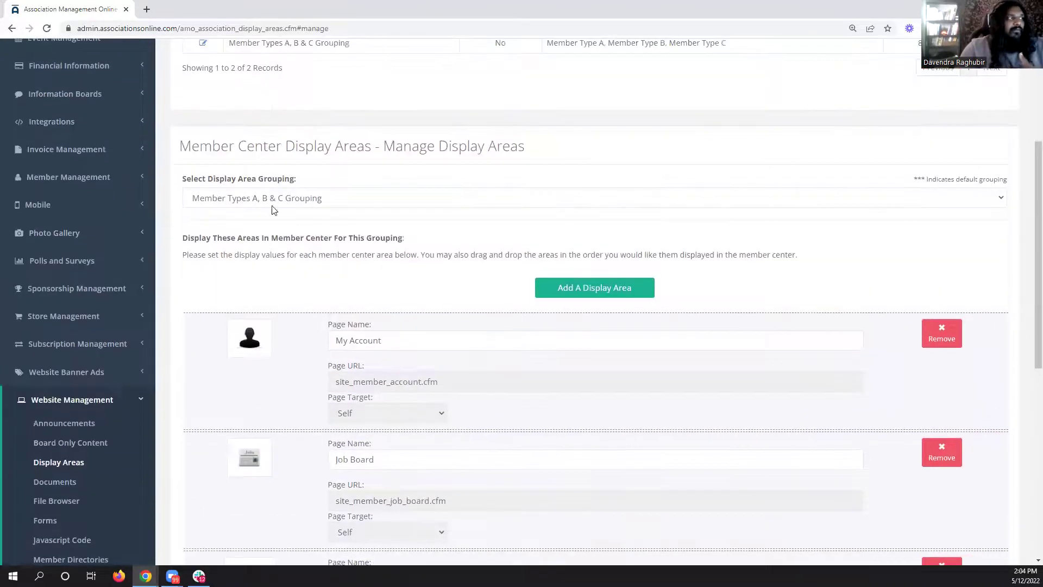
scroll(315, 231, down, 3)
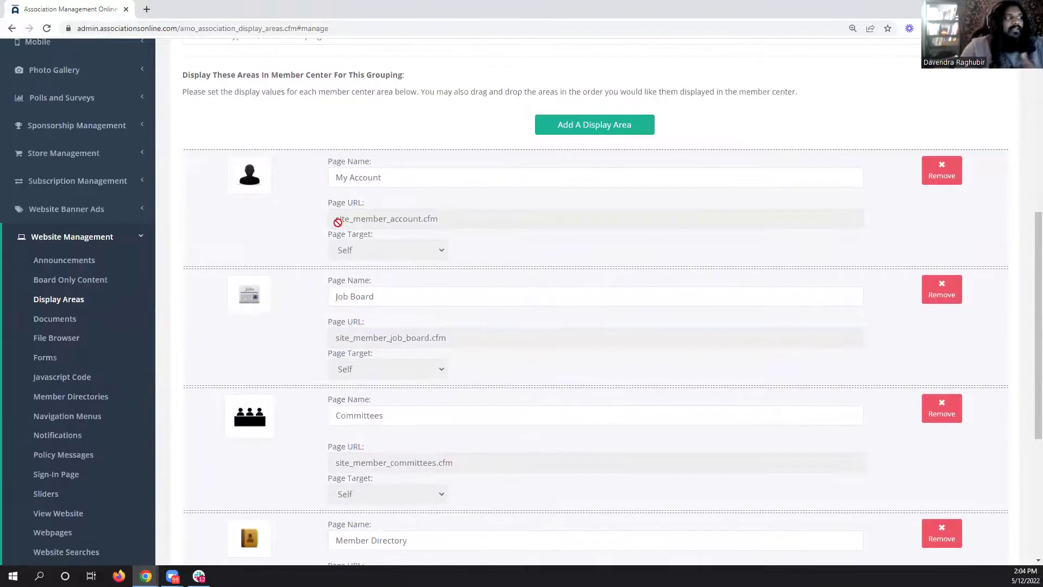
scroll(297, 230, down, 3)
scroll(301, 232, up, 3)
scroll(303, 234, down, 5)
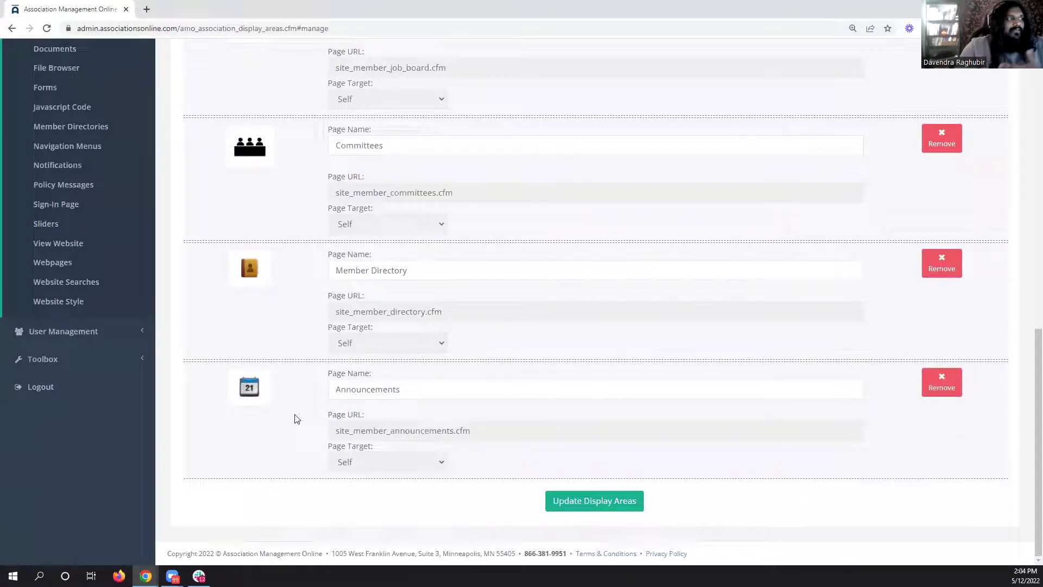
scroll(298, 420, up, 3)
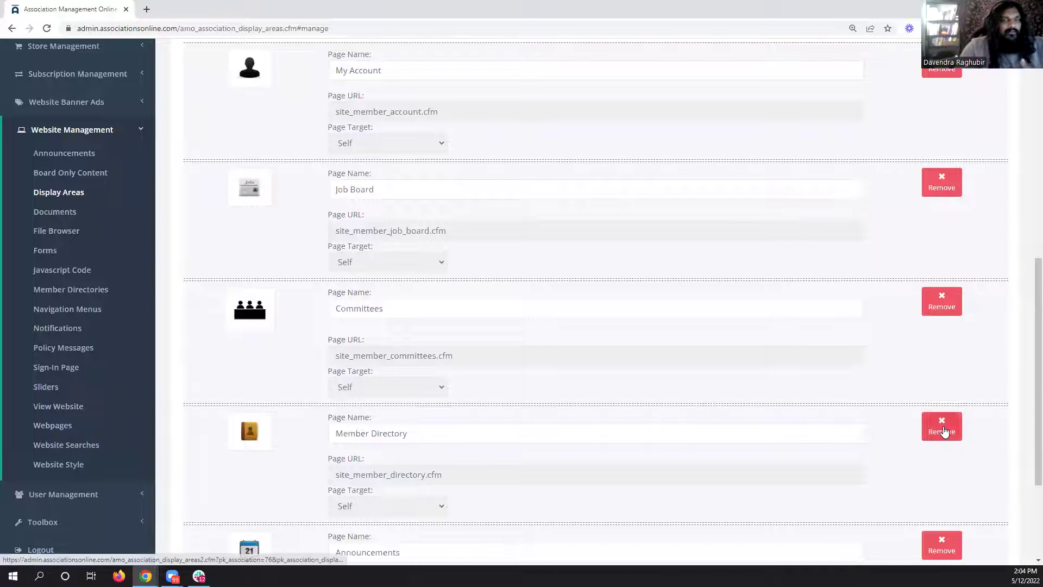
scroll(786, 408, up, 2)
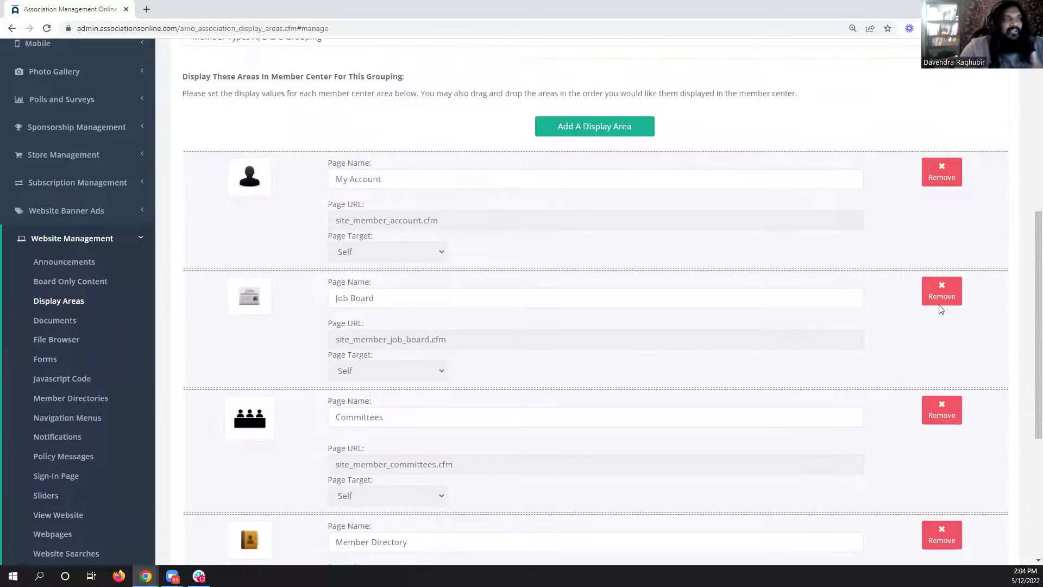
View the area and icon choices for adding a display area to the grouping, and collapse them without adding one
scroll(656, 363, up, 3)
scroll(261, 449, down, 3)
click(631, 120)
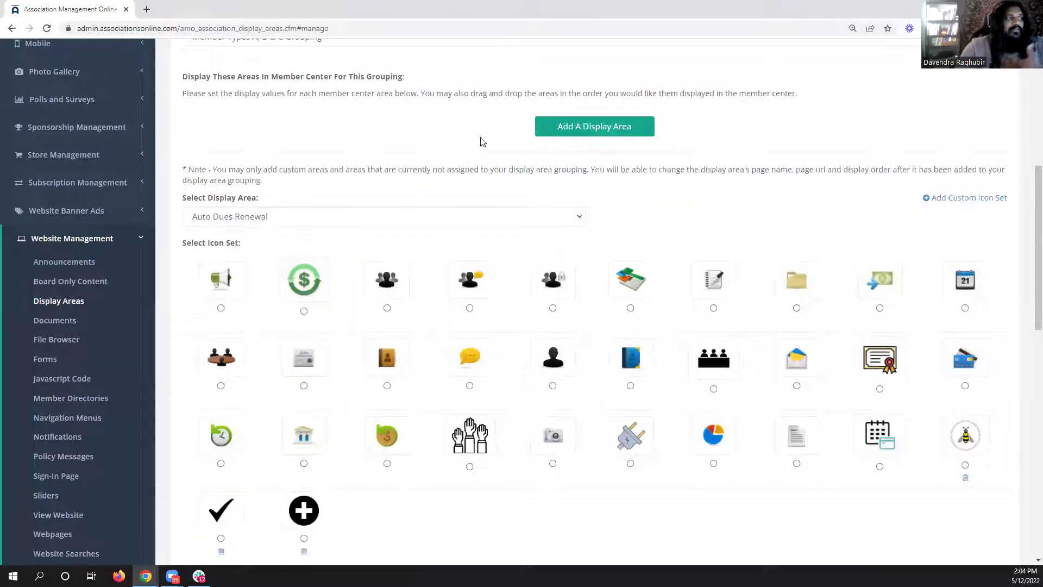
click(639, 129)
Review the groupings list again together with the display areas of the Member Types A, B & C Grouping
scroll(673, 207, up, 5)
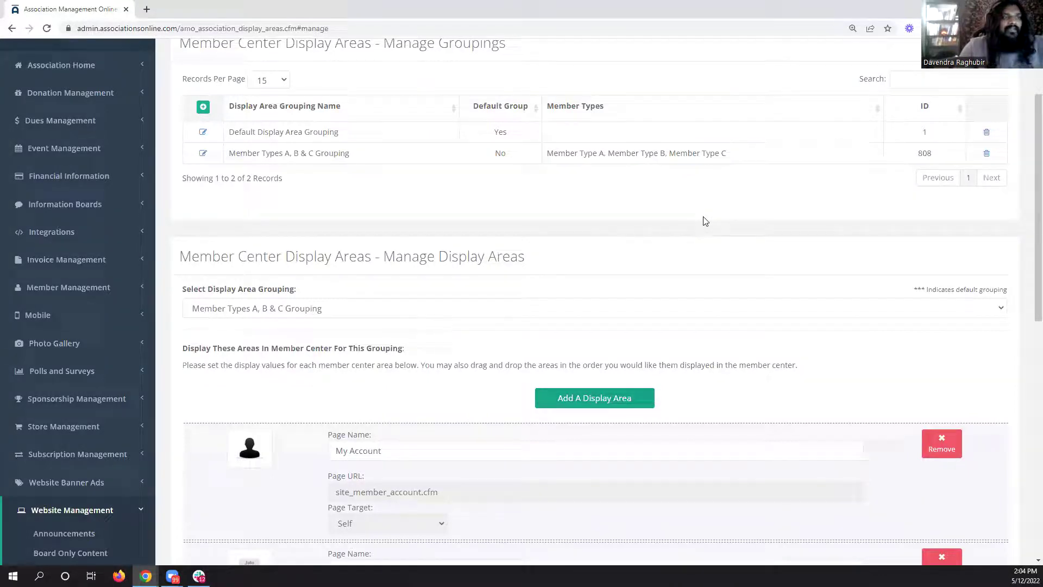
scroll(420, 365, up, 2)
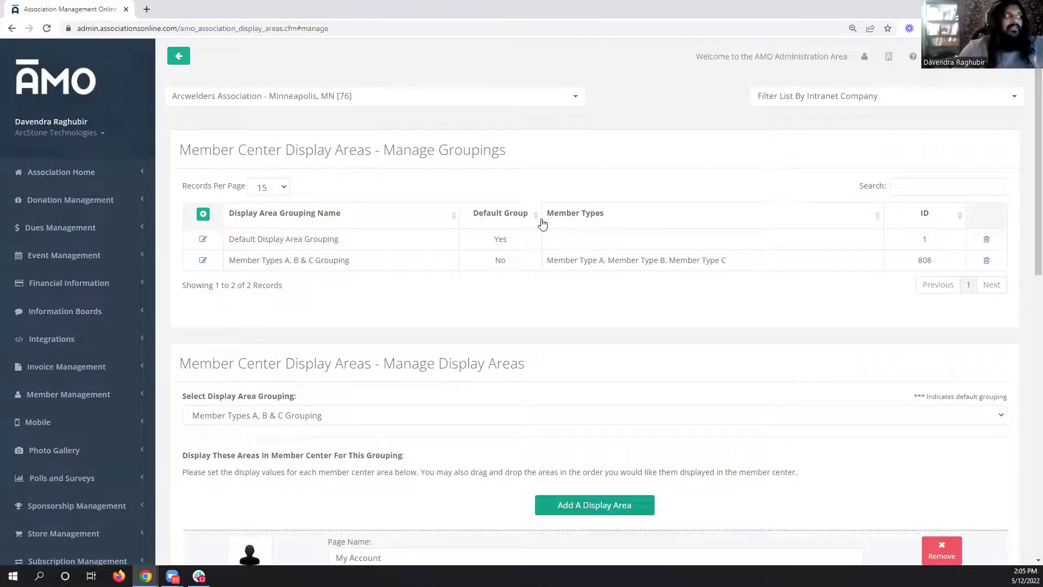
scroll(519, 235, down, 6)
scroll(489, 255, up, 6)
scroll(470, 244, down, 15)
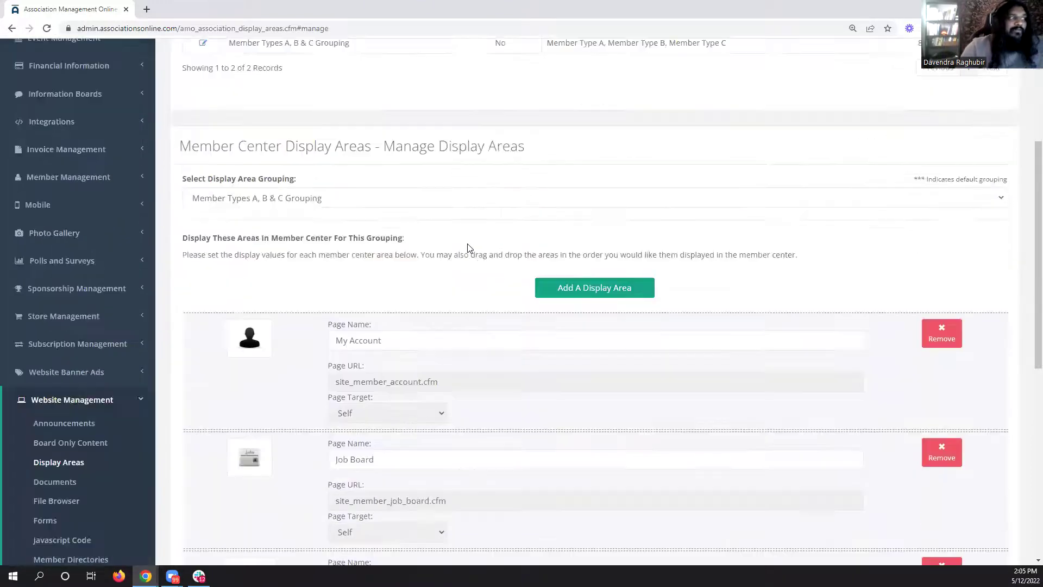
Switch the managed display area grouping to Default Display Area Grouping
scroll(466, 225, up, 15)
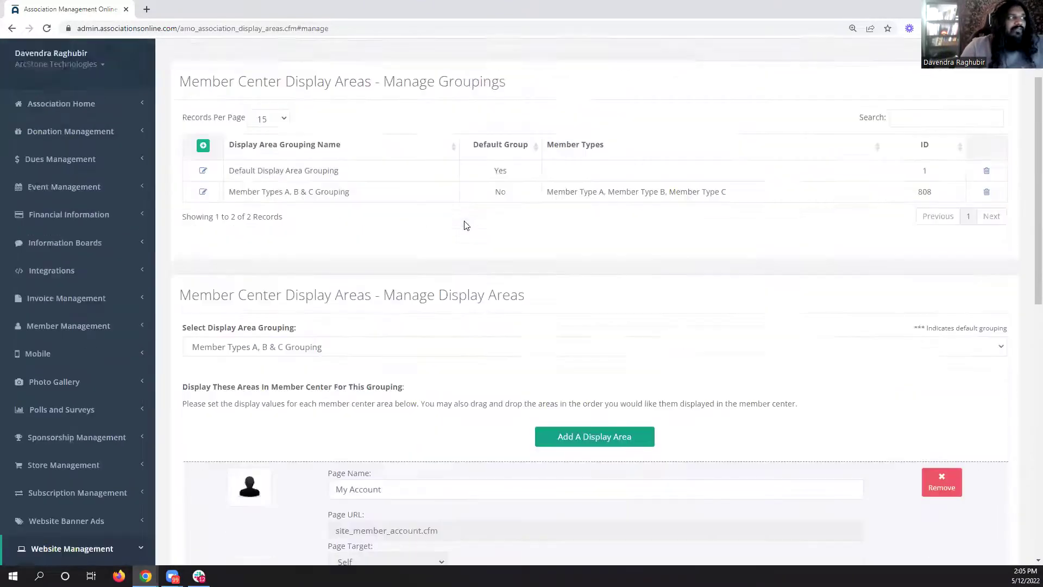
scroll(324, 492, down, 1)
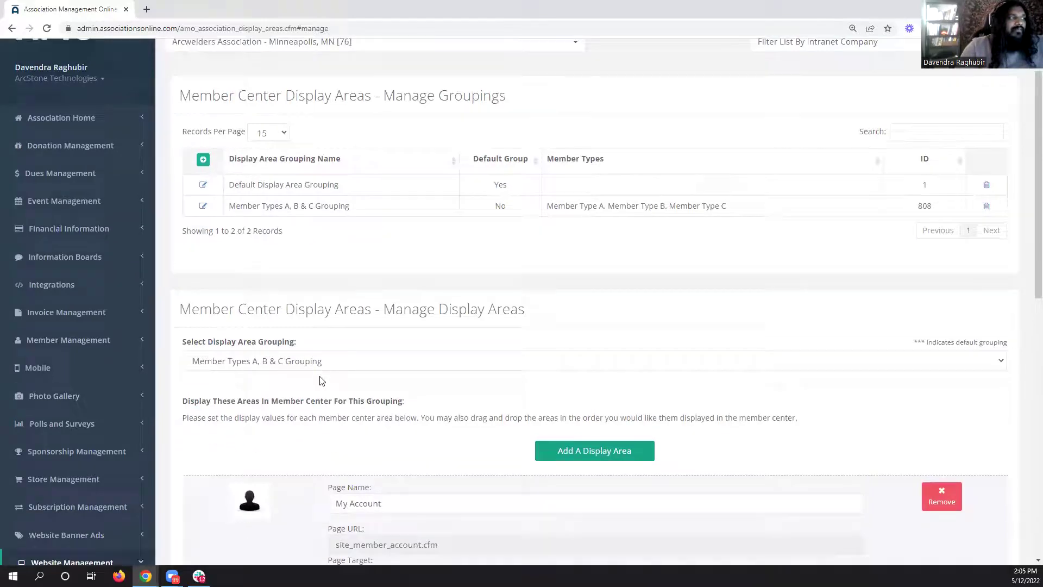
click(308, 361)
click(304, 372)
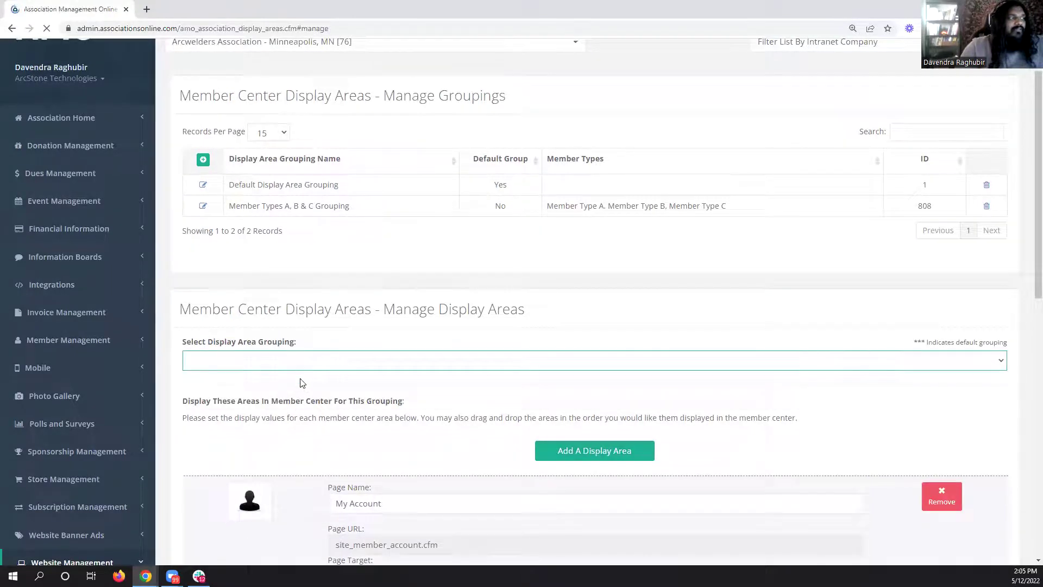
Review the display areas assigned to the Default Display Area Grouping and compare them with the groupings list
scroll(303, 263, up, 3)
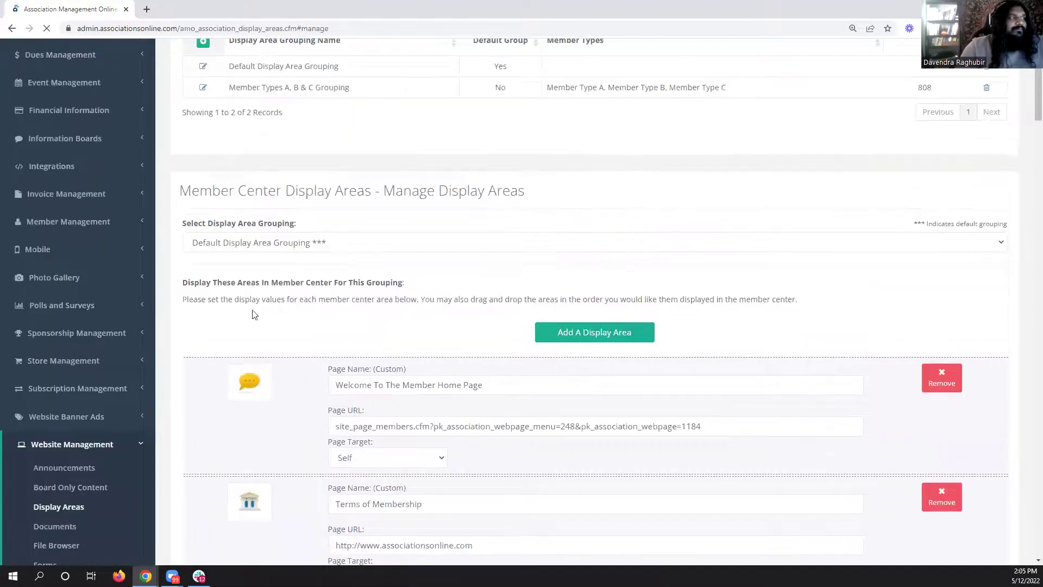
scroll(501, 91, down, 4)
scroll(389, 215, down, 20)
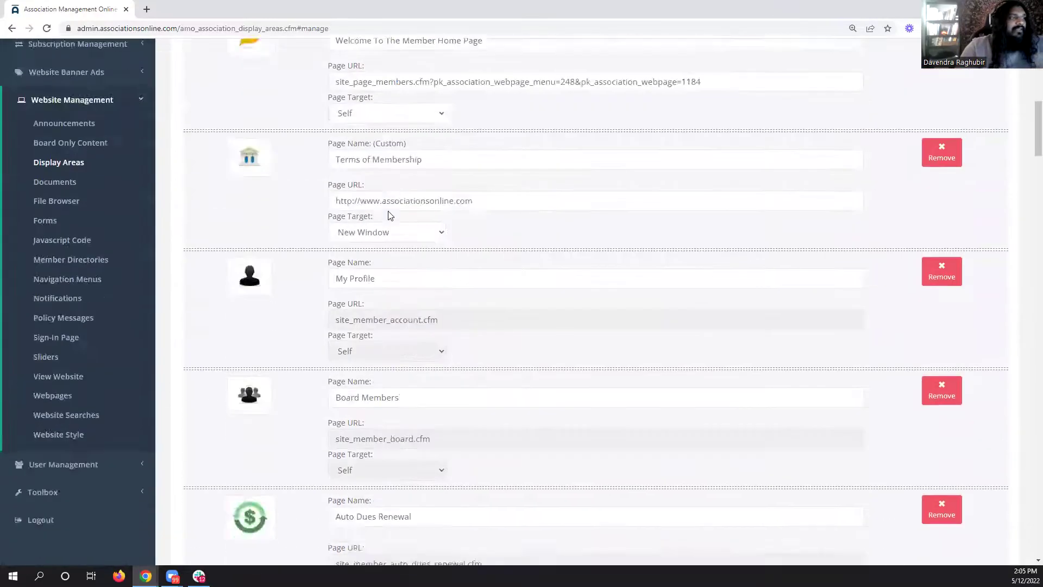
scroll(407, 221, up, 7)
scroll(426, 241, up, 20)
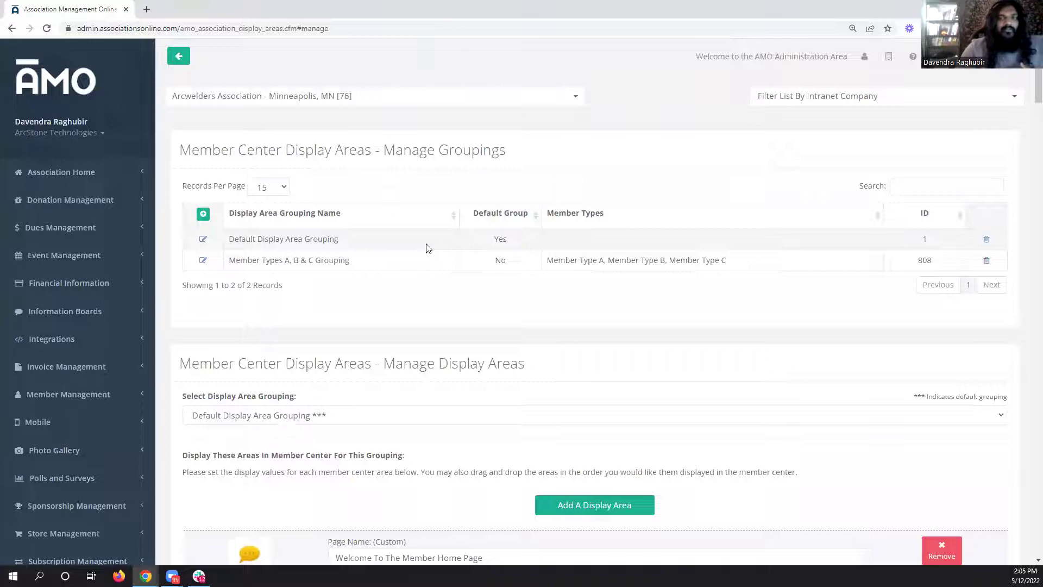
scroll(429, 271, down, 7)
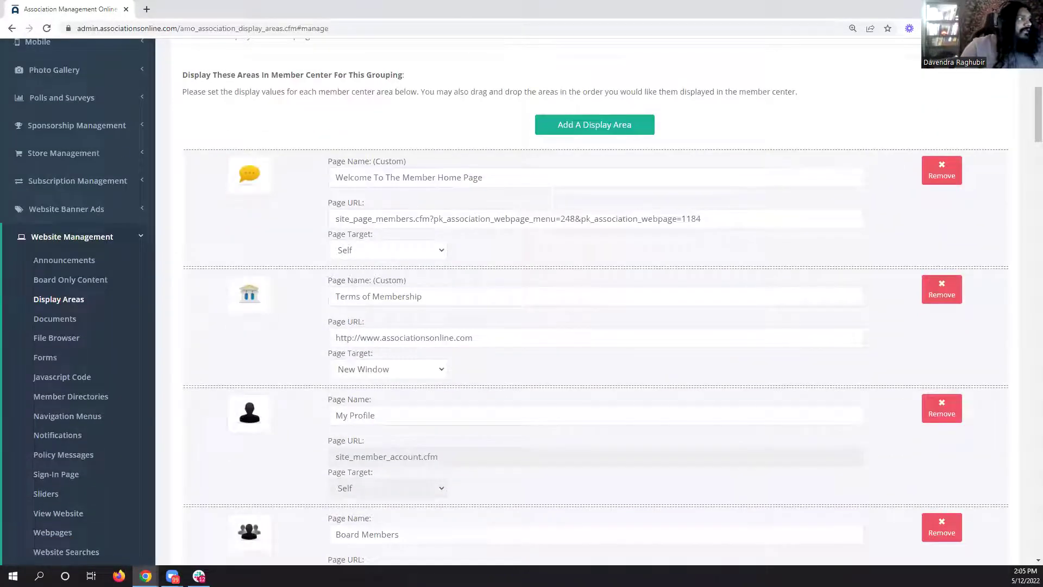
scroll(380, 423, up, 5)
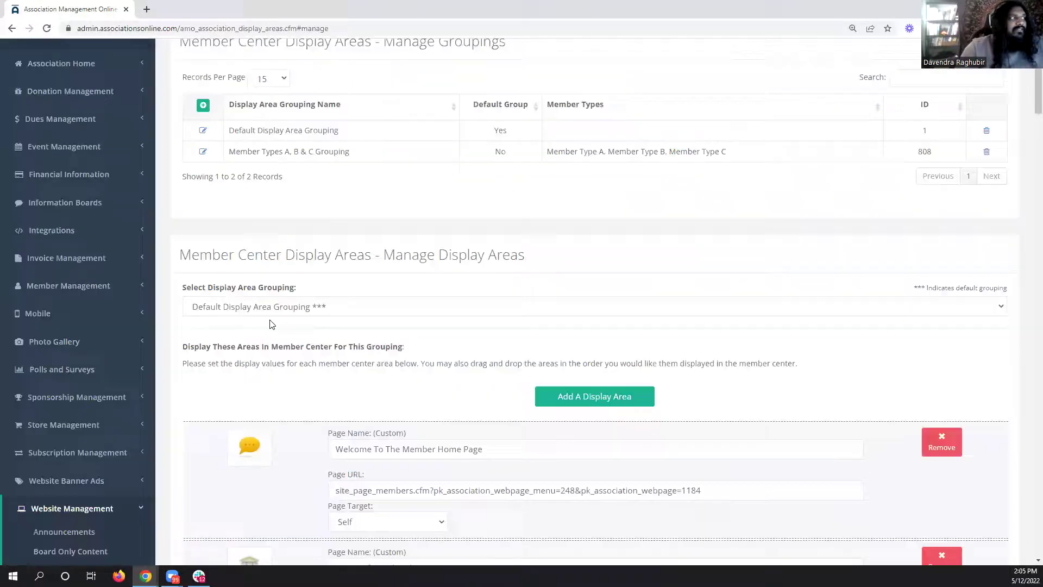
View the association's Donation Funds list, and open the donation General Information settings
click(81, 85)
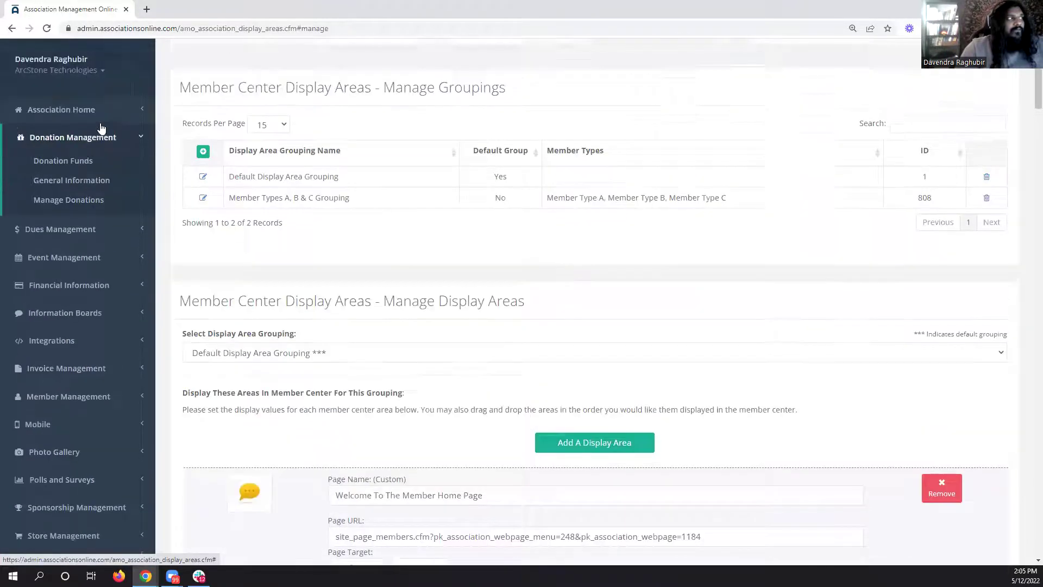
click(91, 232)
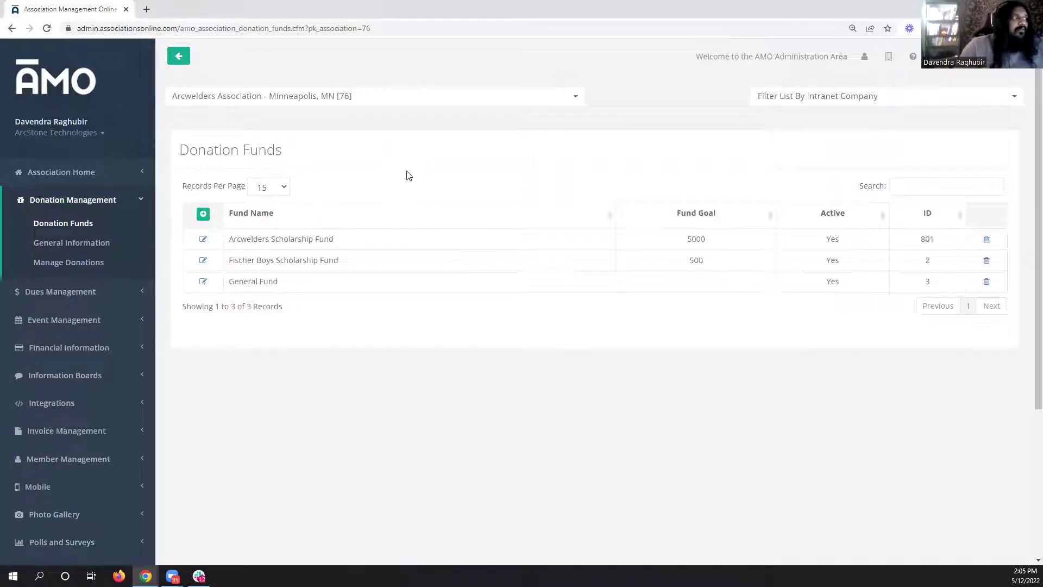
click(103, 251)
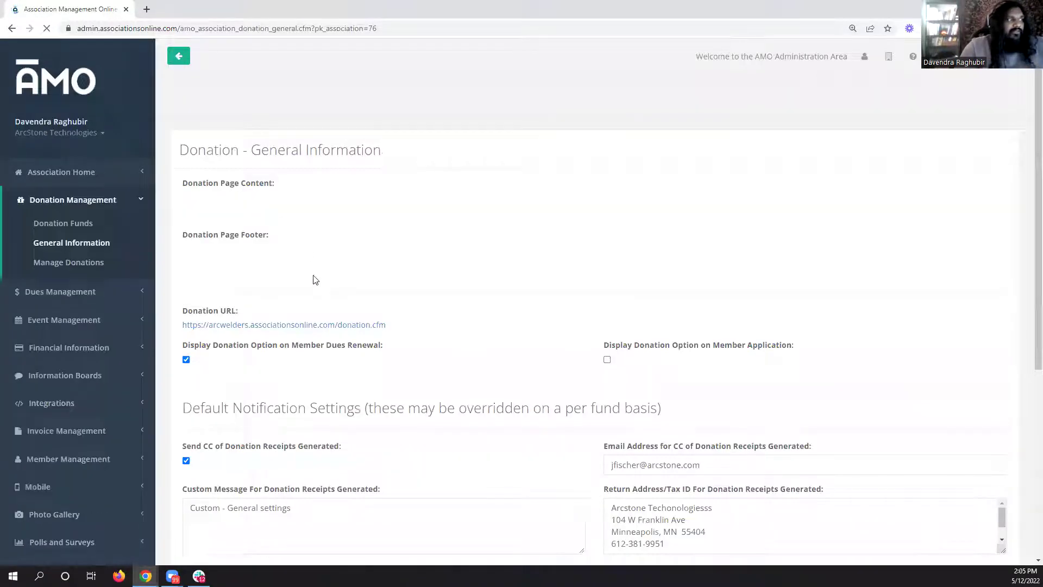
Open the public donation page from its Donation URL and switch to it
scroll(282, 229, down, 9)
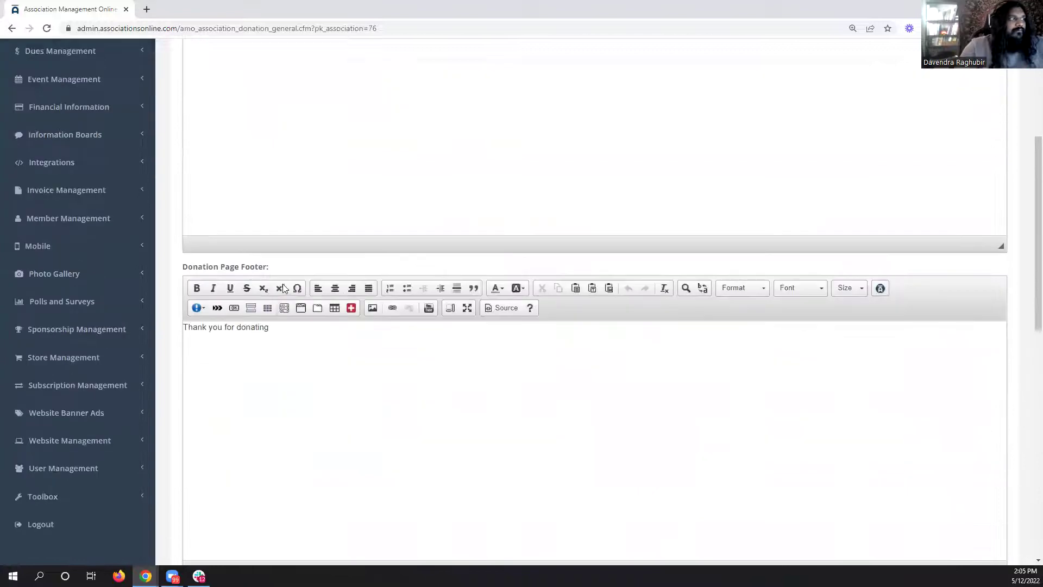
scroll(284, 286, down, 4)
click(314, 170)
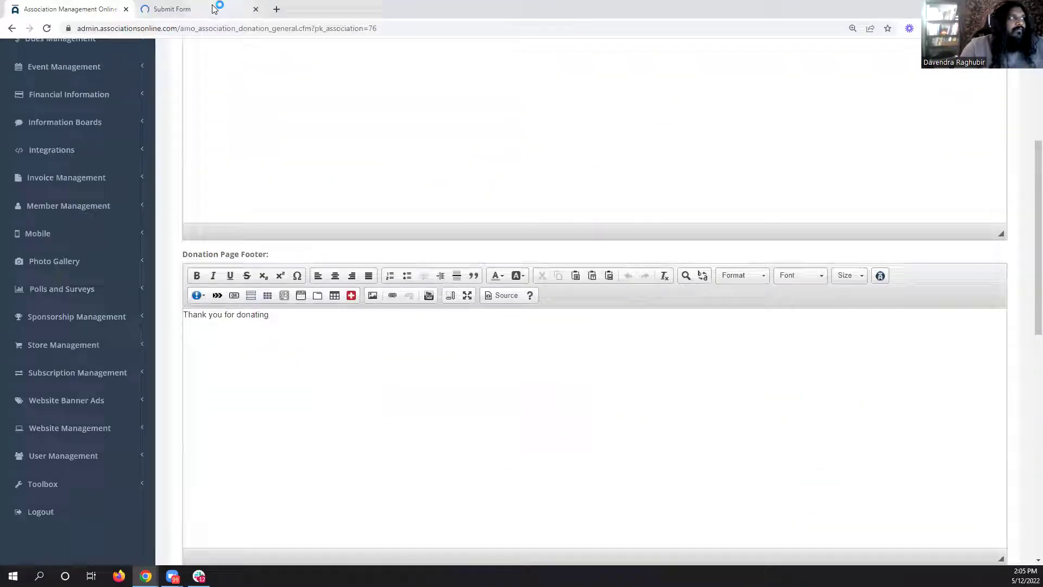
click(231, 9)
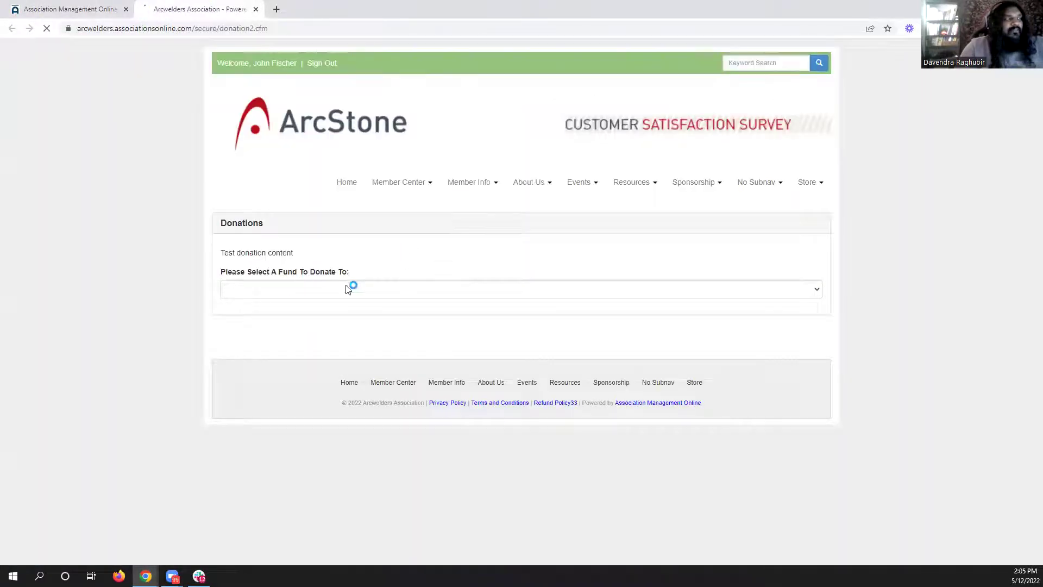
Add a $100.00 donation to the Arcwelders Scholarship Fund and start another donation
click(347, 289)
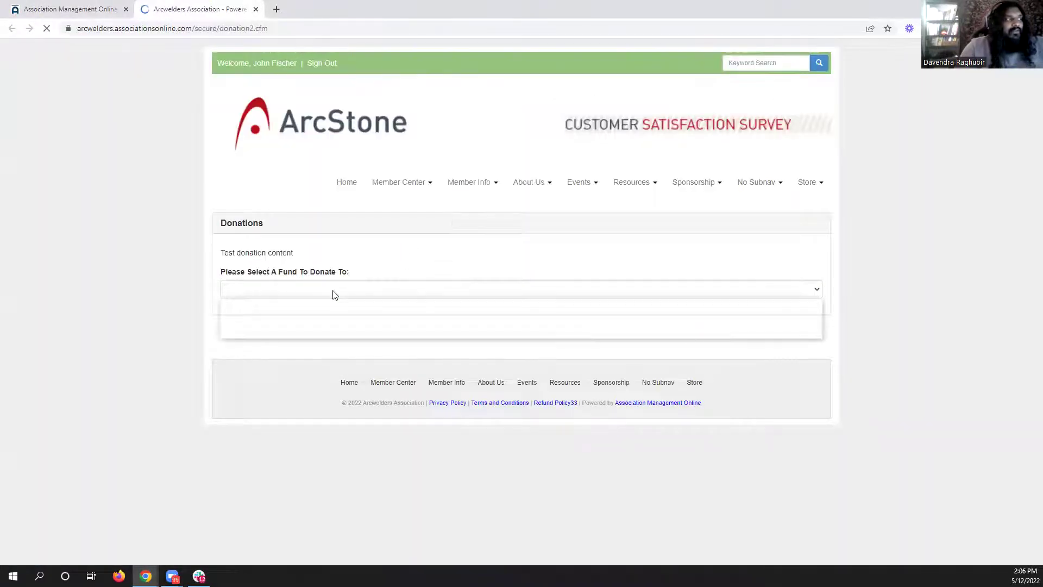
click(349, 311)
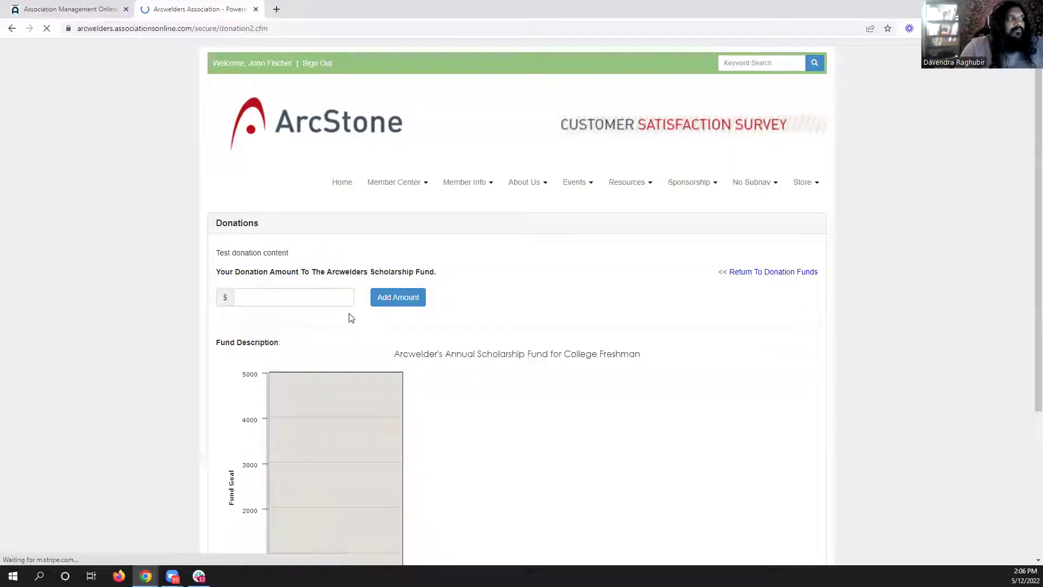
click(316, 304)
text(1)
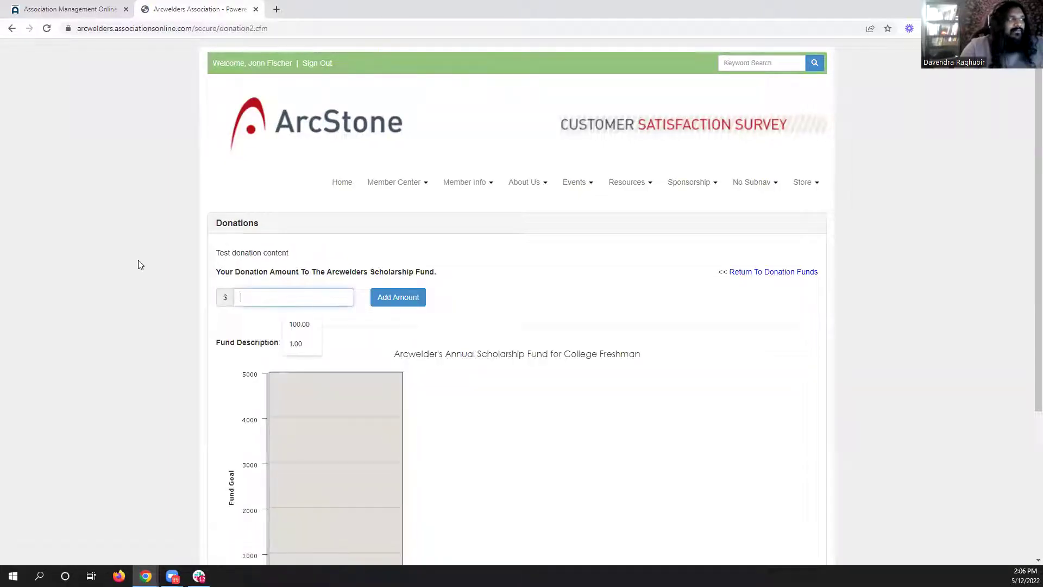
text(00.00)
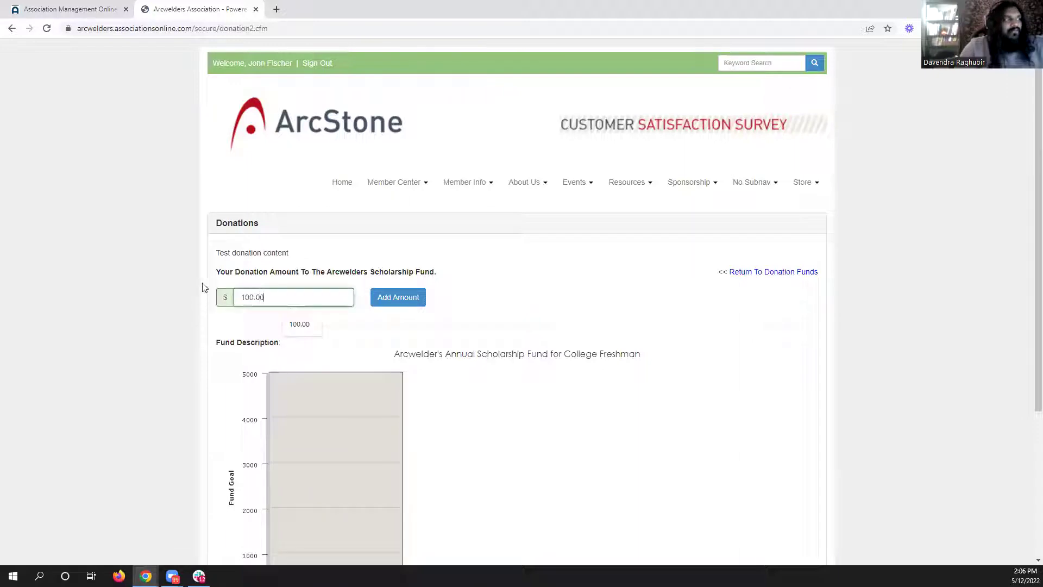
click(422, 303)
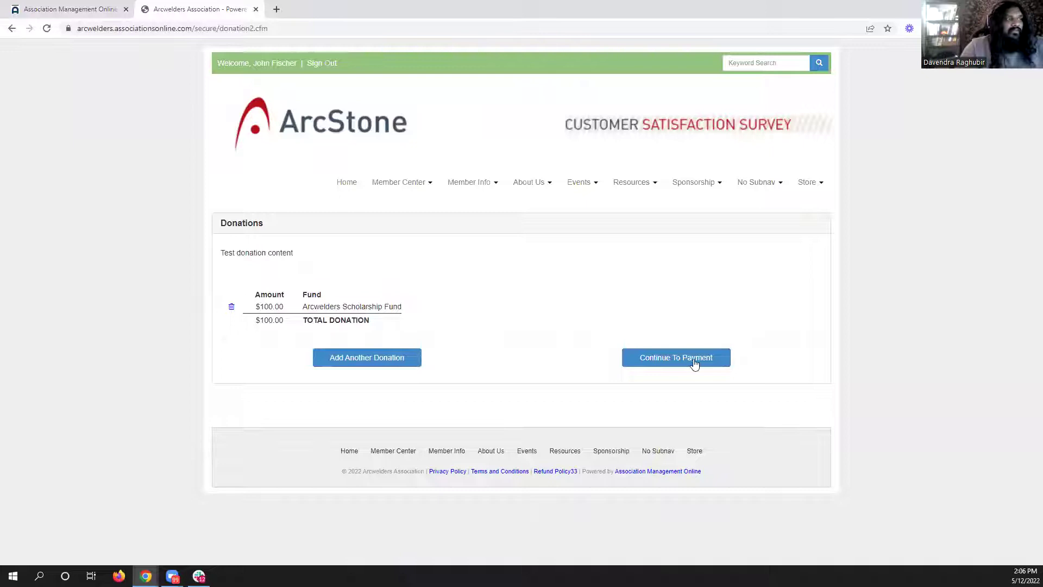
click(352, 361)
click(356, 370)
click(340, 395)
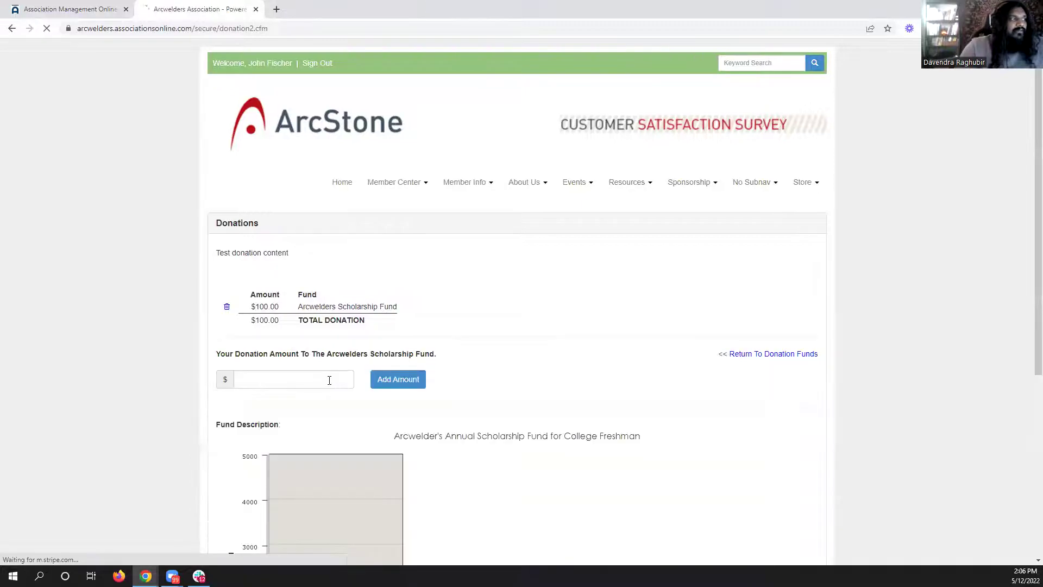
click(775, 354)
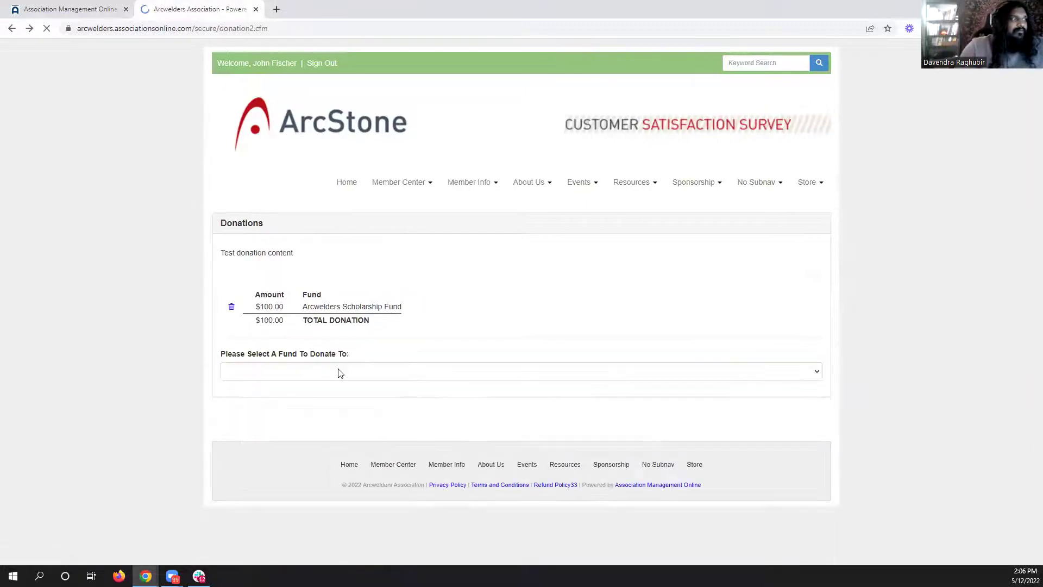
Add a $100.00 donation to the Fischer Boys Scholarship Fund
click(337, 371)
click(329, 406)
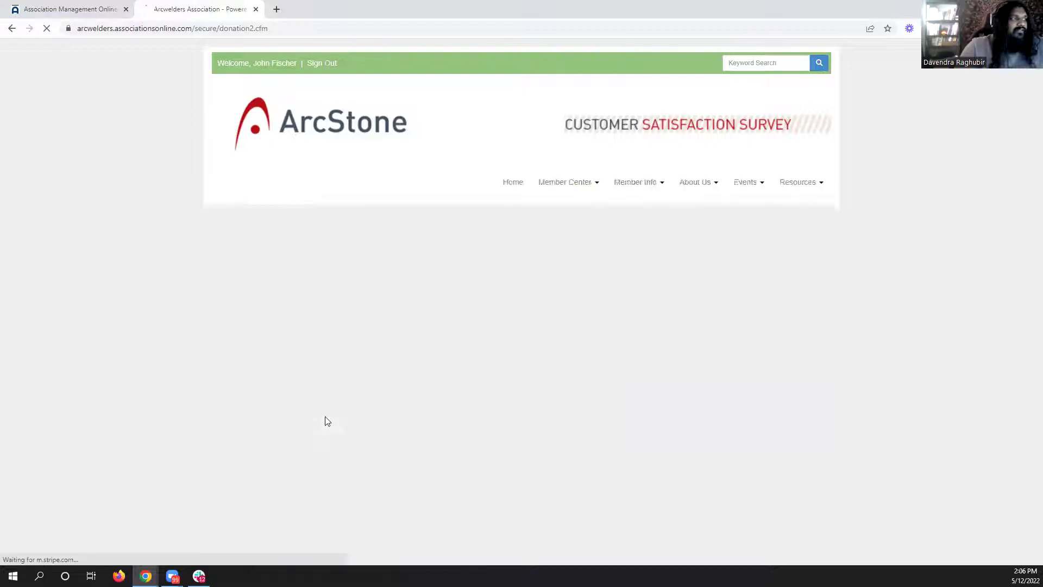
click(325, 380)
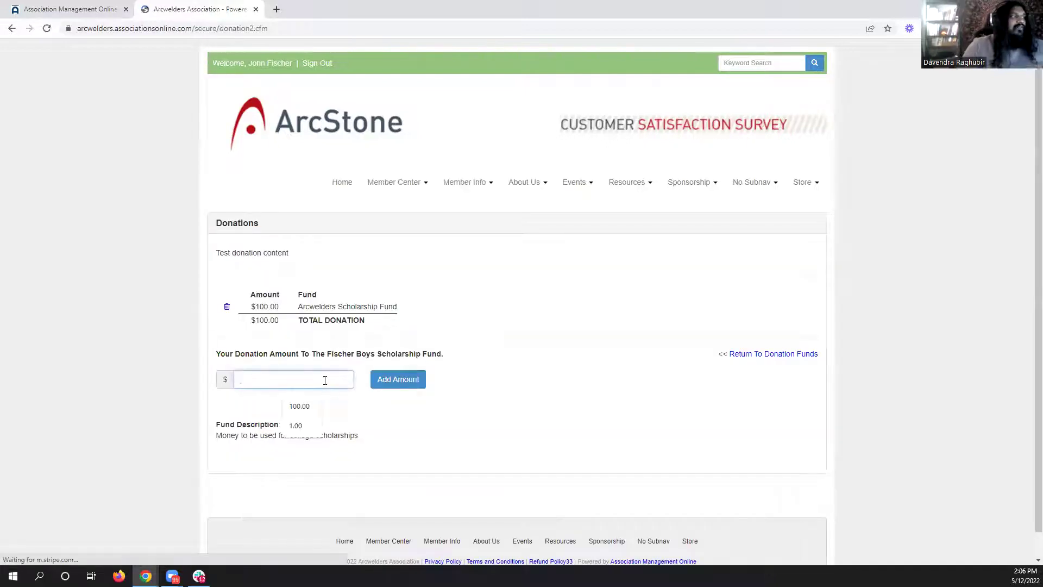
text(100)
click(299, 406)
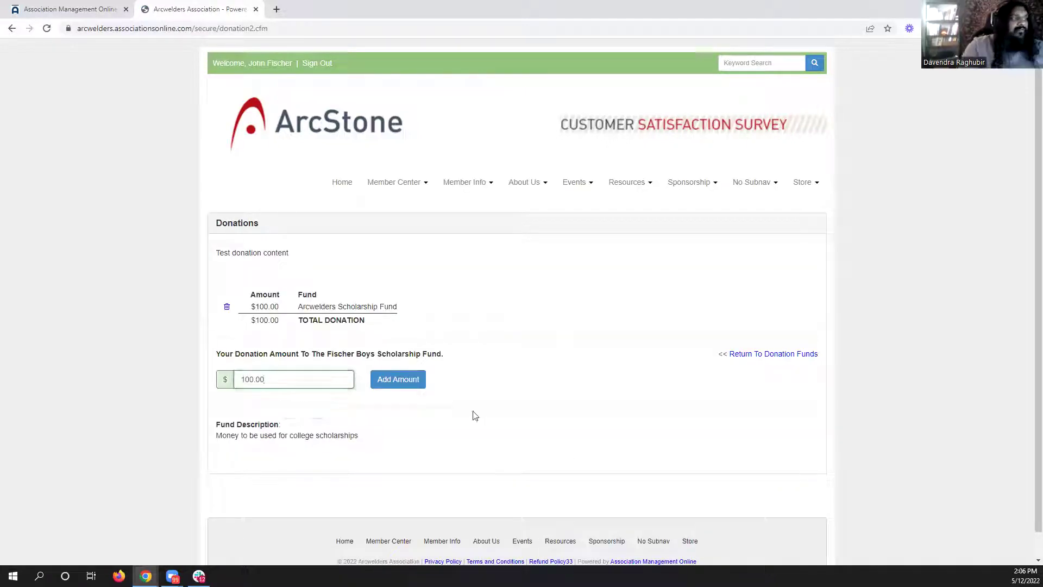
click(405, 386)
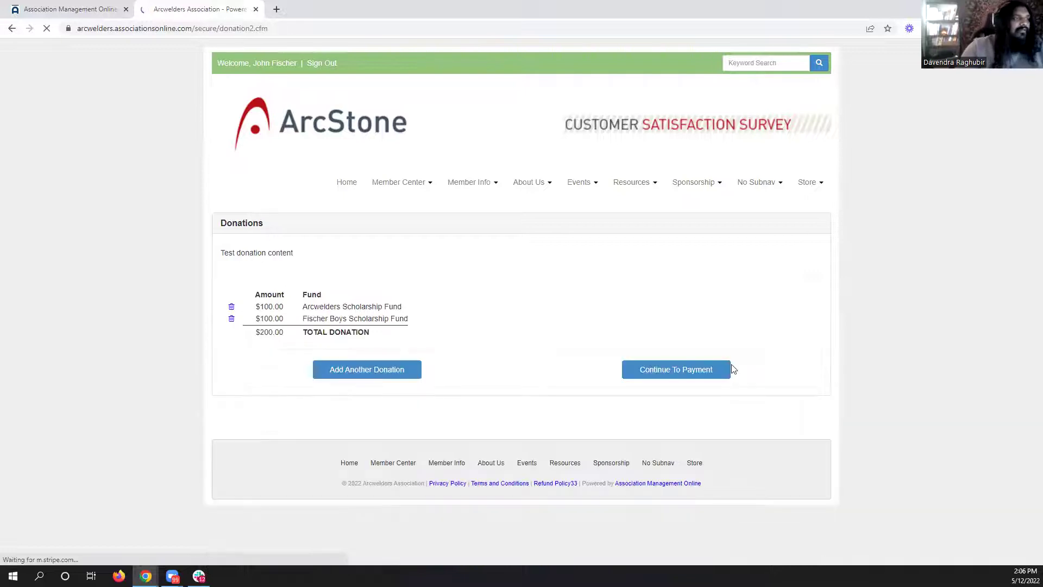
Continue to payment with VISA as the billing type, review the donor and credit card form, and go back without submitting
click(706, 369)
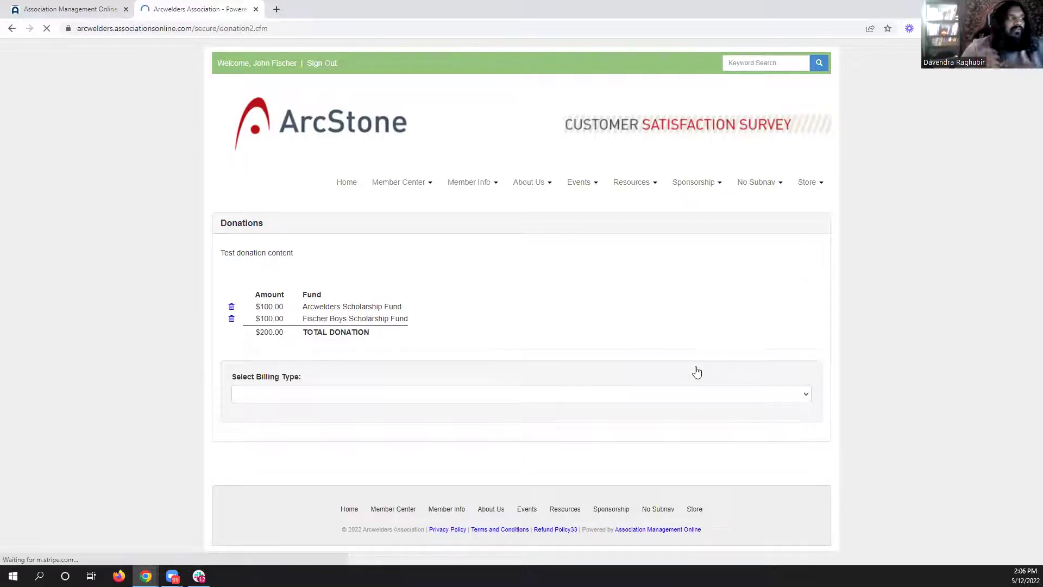
click(699, 394)
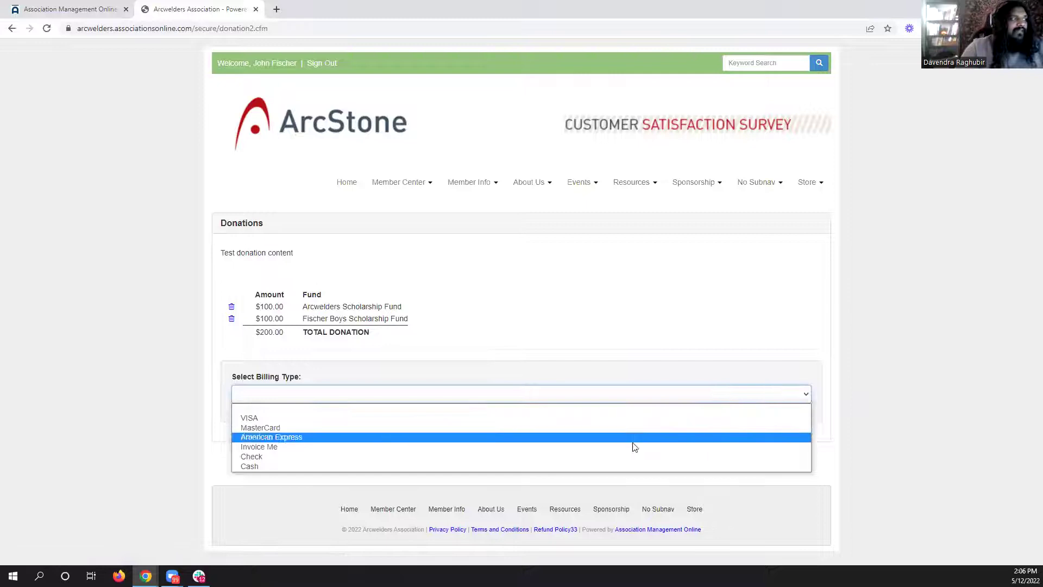
click(609, 418)
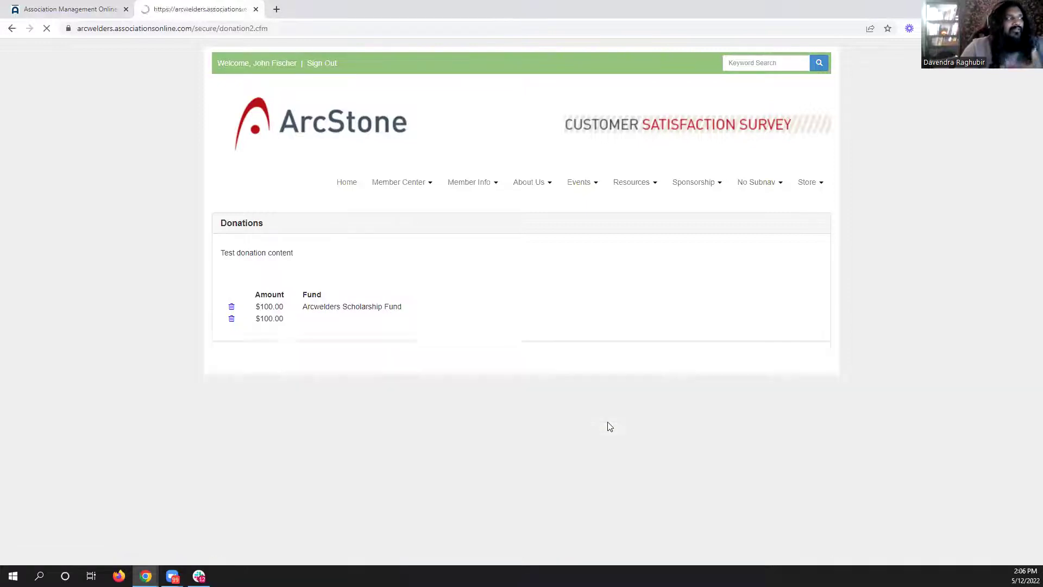
scroll(610, 427, down, 15)
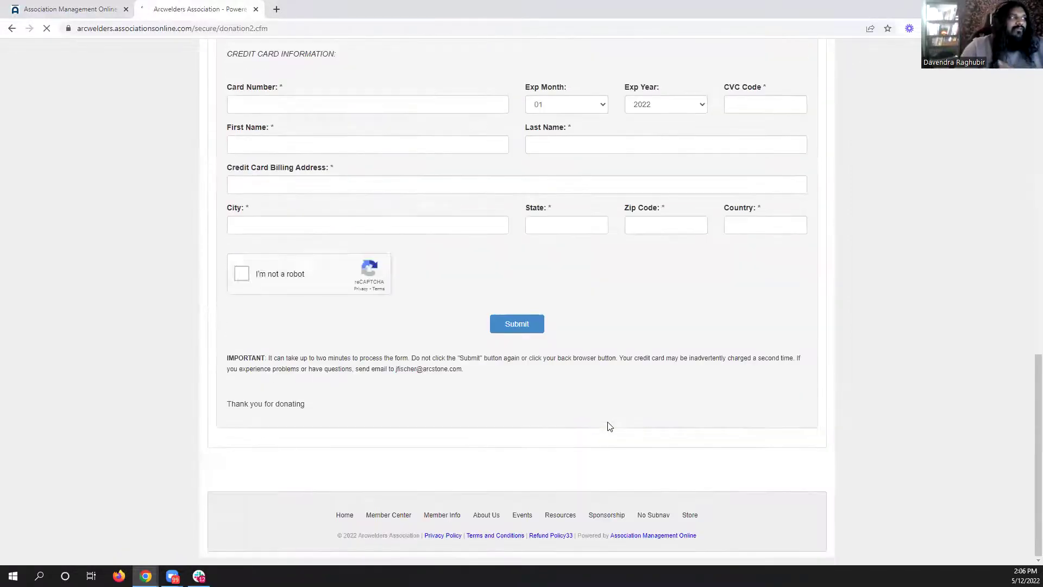
scroll(402, 386, up, 15)
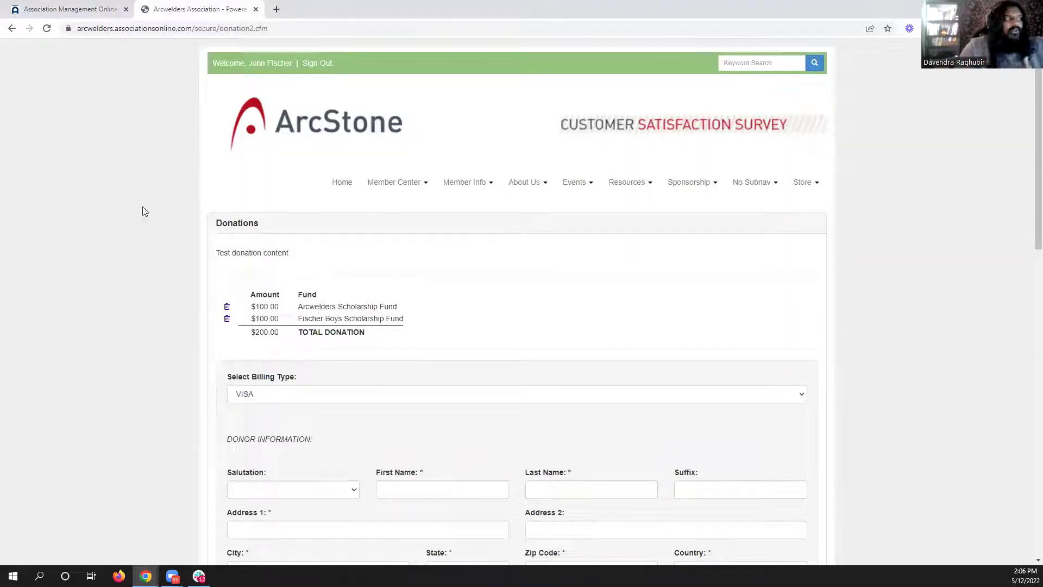
click(12, 27)
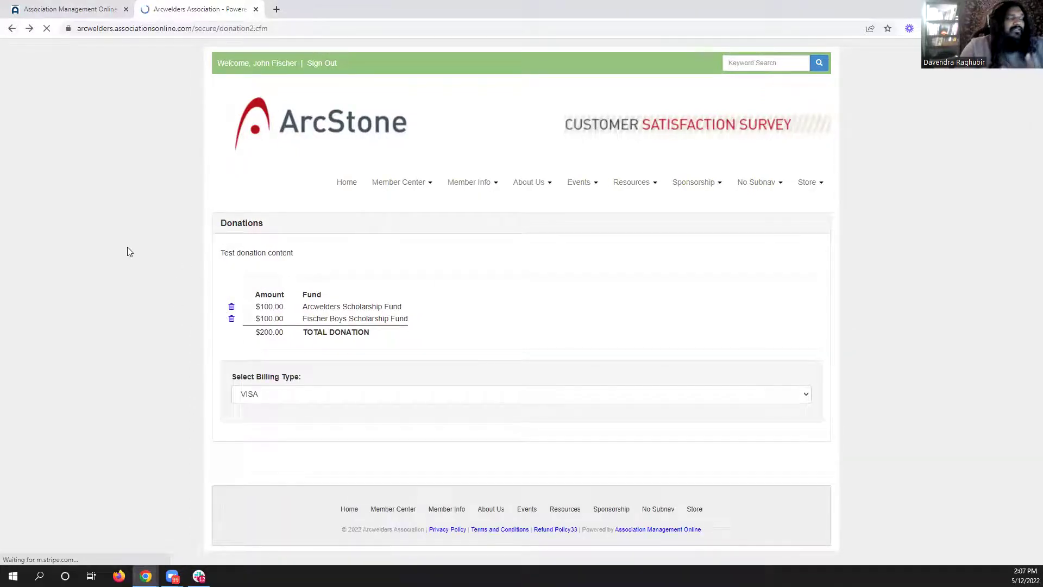
Return to the donation General Information settings and review the page content, donation display options and default notification settings
key(ctrl+shift+Tab)
scroll(298, 361, up, 10)
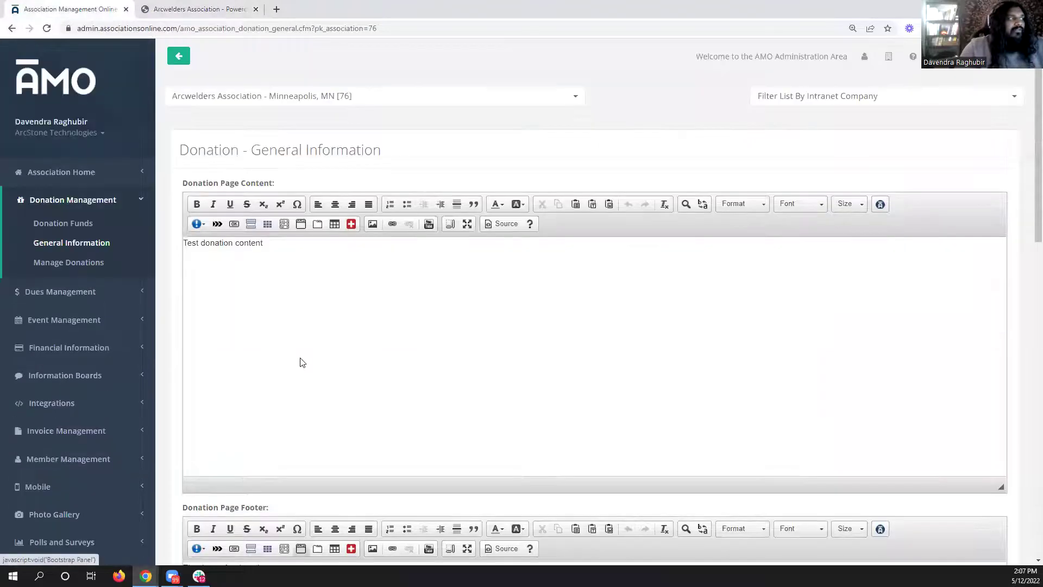
scroll(298, 235, down, 15)
scroll(275, 157, up, 5)
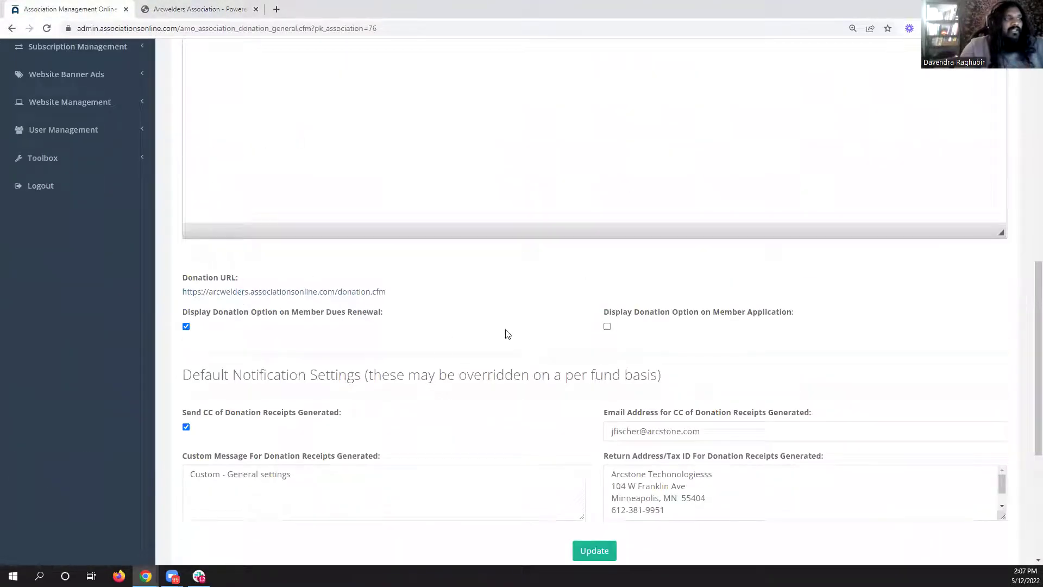
drag(332, 313, 415, 362)
click(417, 363)
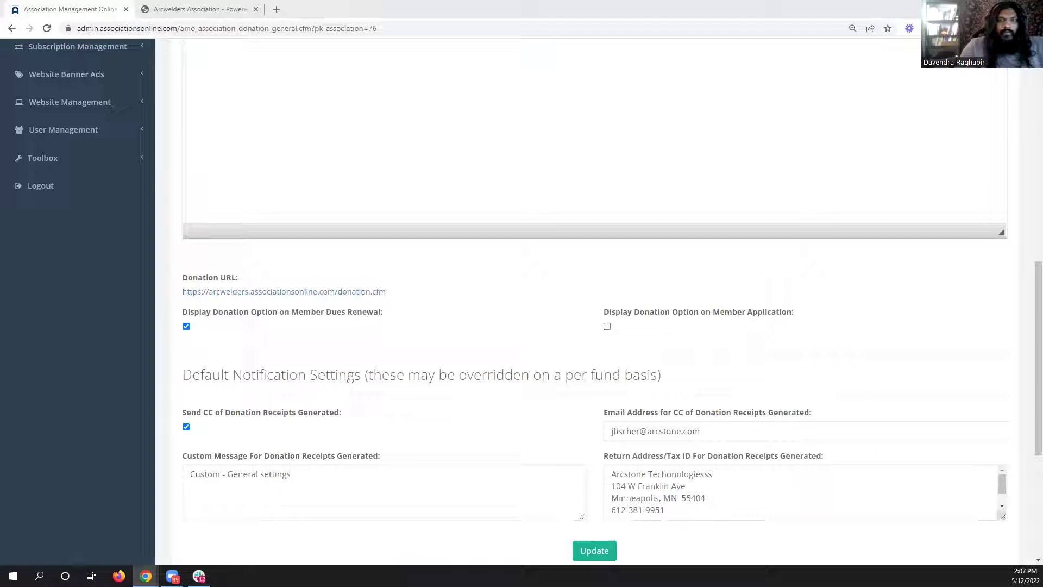
scroll(68, 330, up, 6)
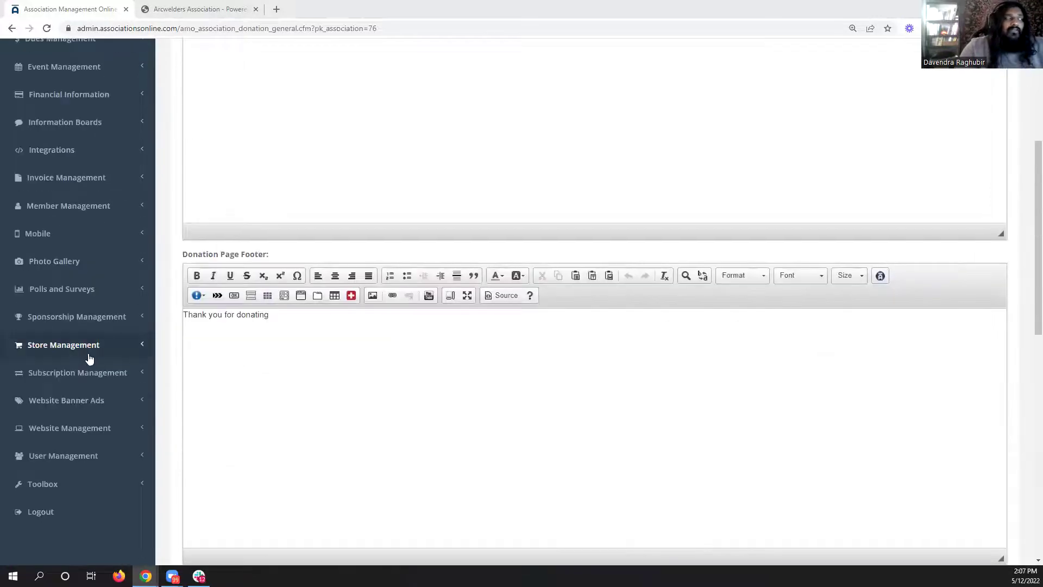
Open the website's member center display areas and review the pages listed for the Default Display Area Grouping
click(105, 438)
scroll(104, 438, down, 2)
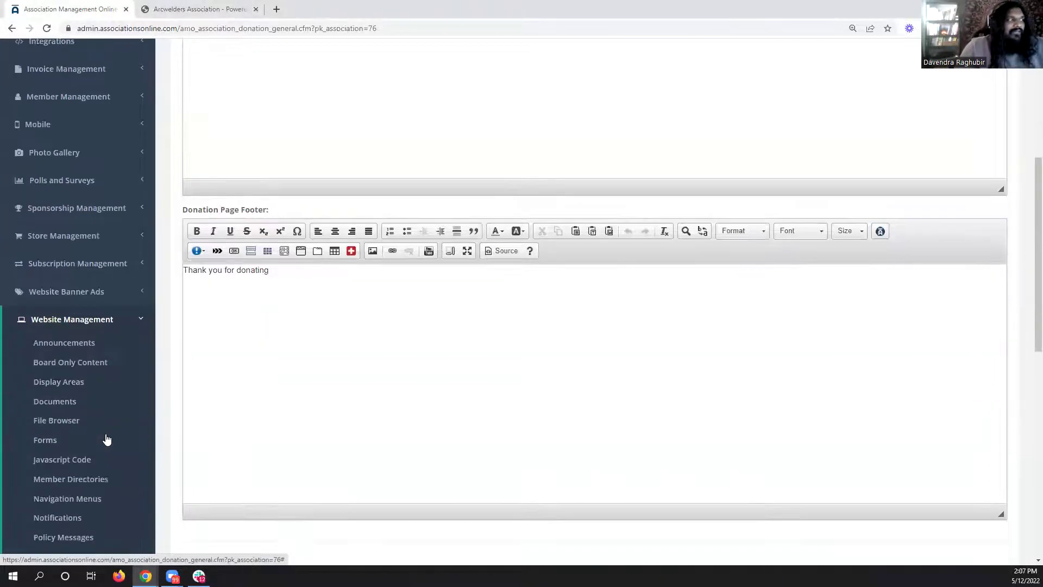
click(75, 382)
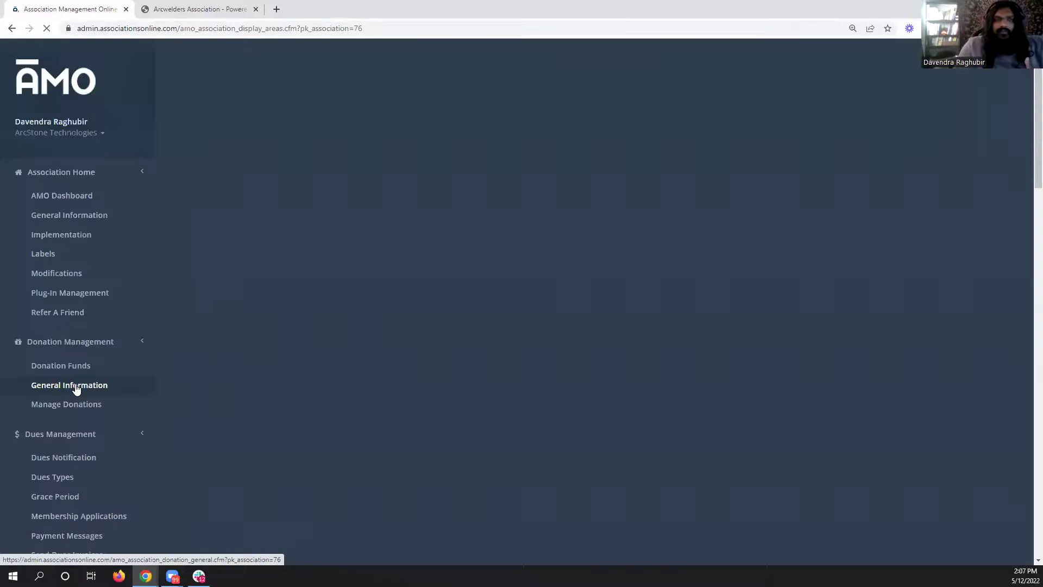
scroll(407, 339, down, 5)
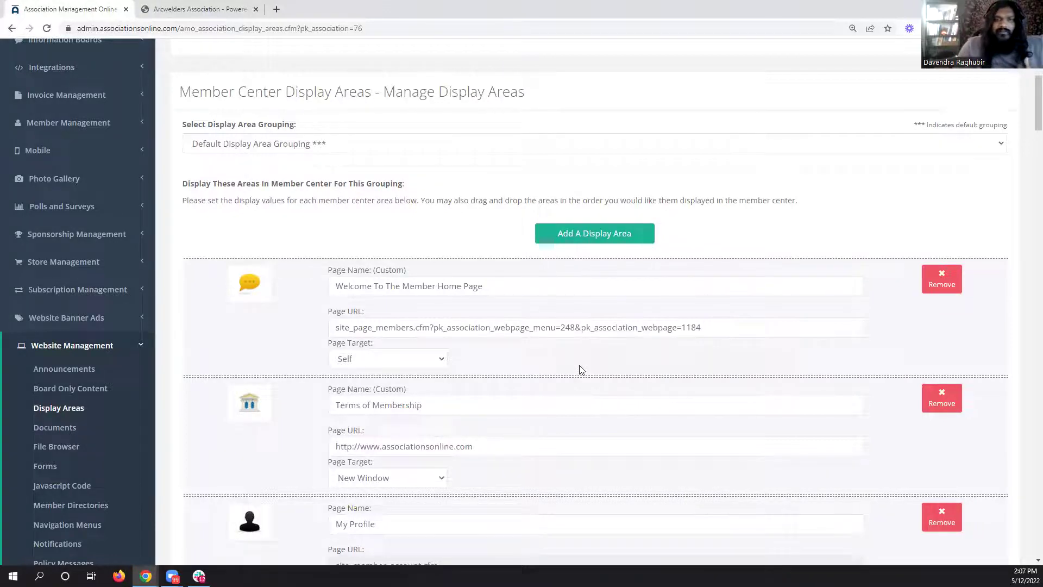
scroll(582, 389, down, 15)
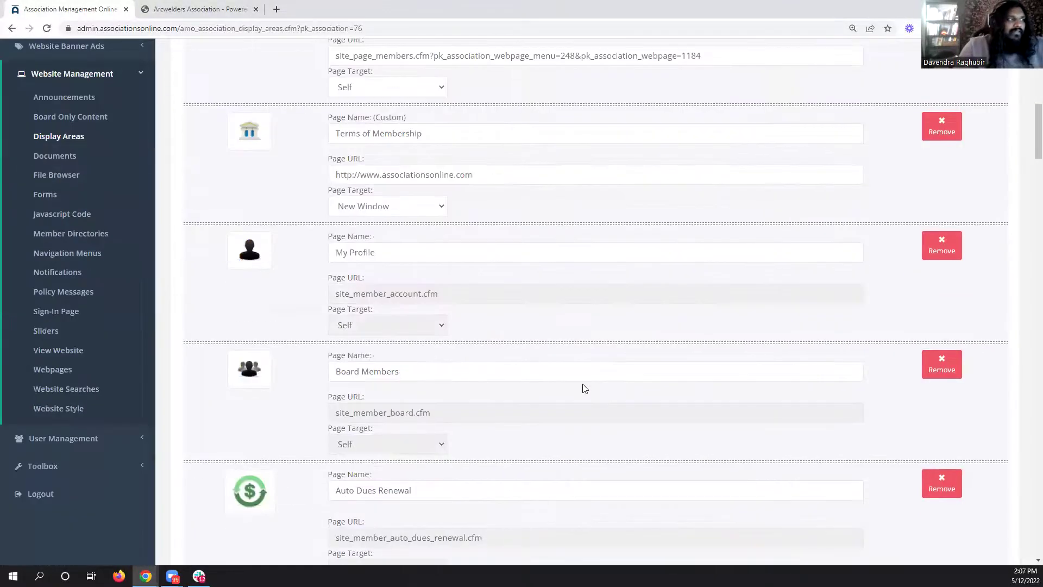
scroll(261, 418, up, 5)
scroll(272, 400, down, 20)
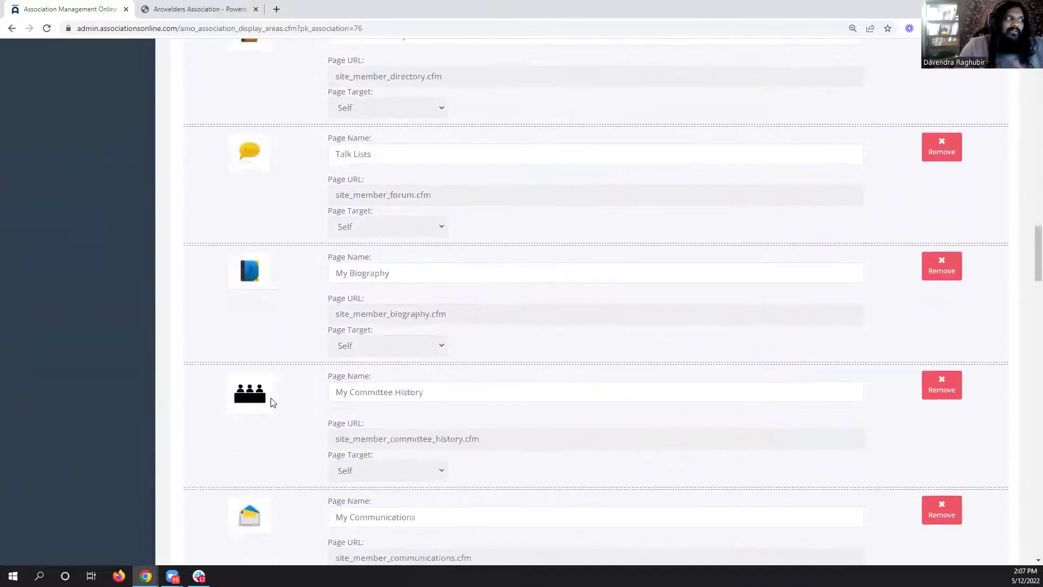
Reorder display areas in the default grouping, placing Our Ads between Arcwelders Mobile and Hello World
scroll(291, 385, down, 10)
drag(298, 506, 313, 356)
scroll(313, 357, down, 5)
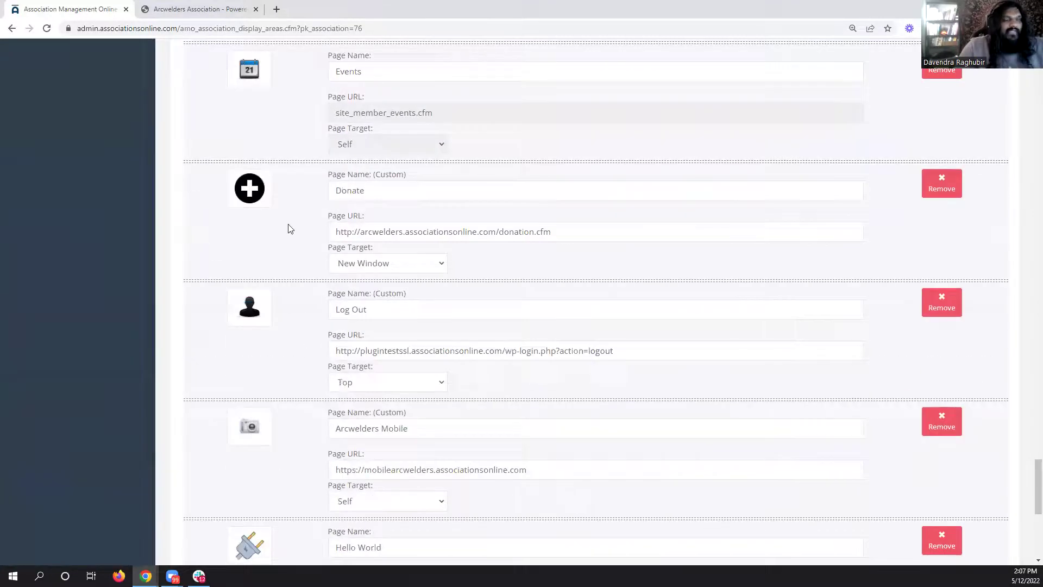
scroll(291, 229, up, 10)
scroll(318, 319, down, 17)
drag(299, 451, 332, 361)
scroll(565, 338, up, 15)
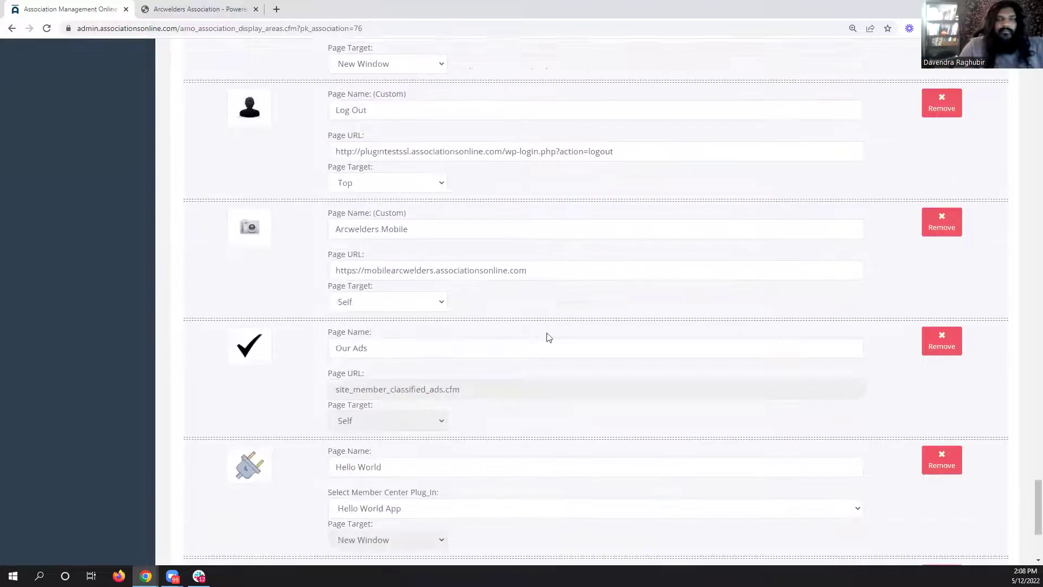
scroll(565, 339, up, 15)
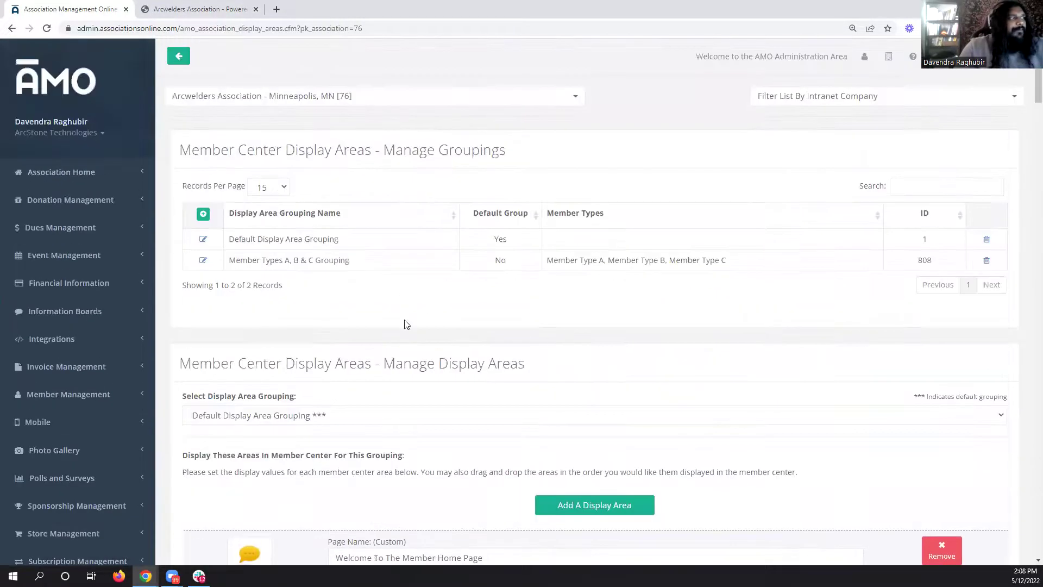
Switch to the Arcwelders donation page and check the listed fund donations and the billing type selection
scroll(356, 268, down, 7)
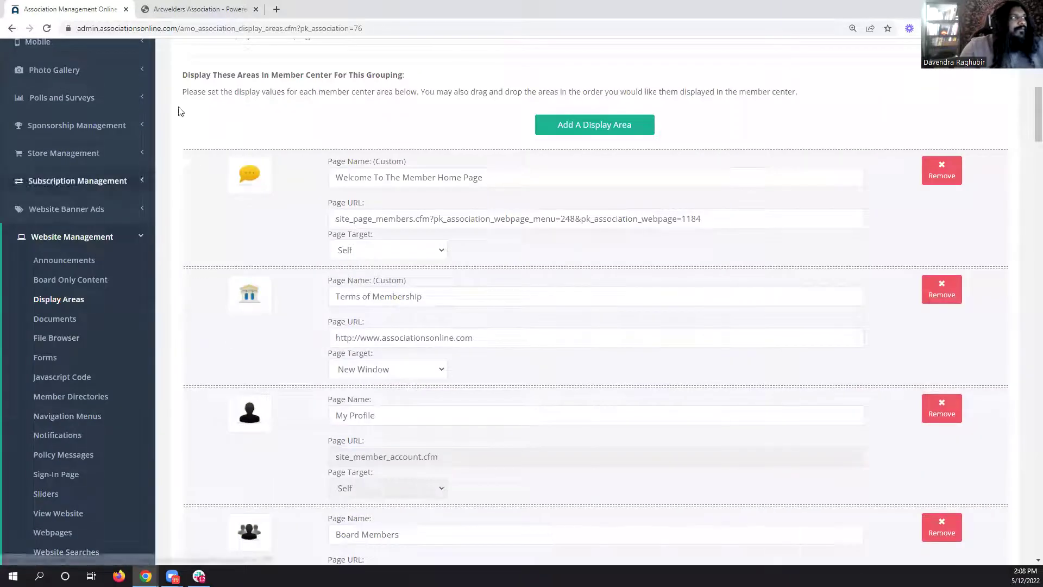
click(220, 9)
click(16, 8)
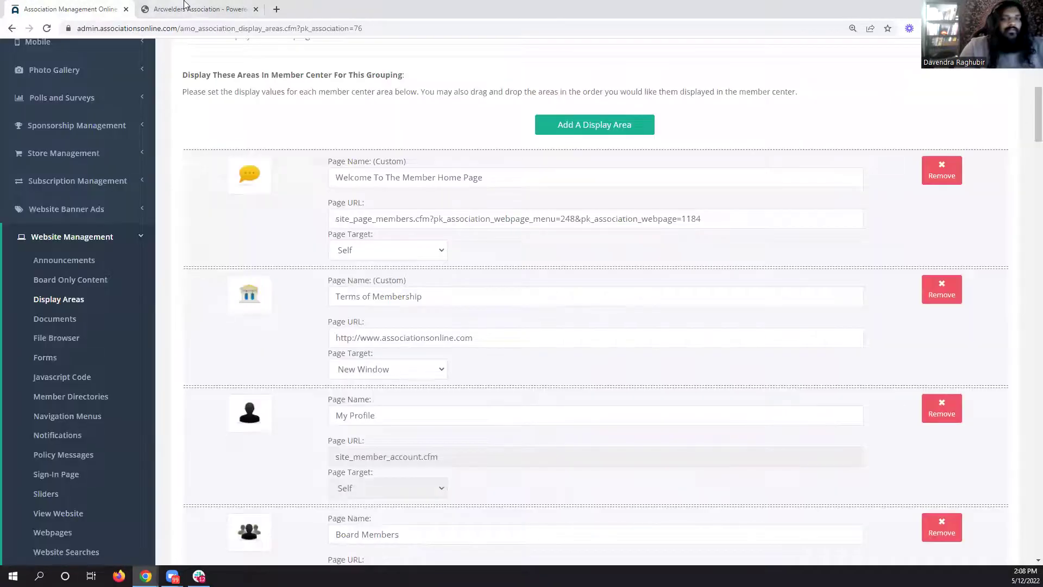
click(188, 8)
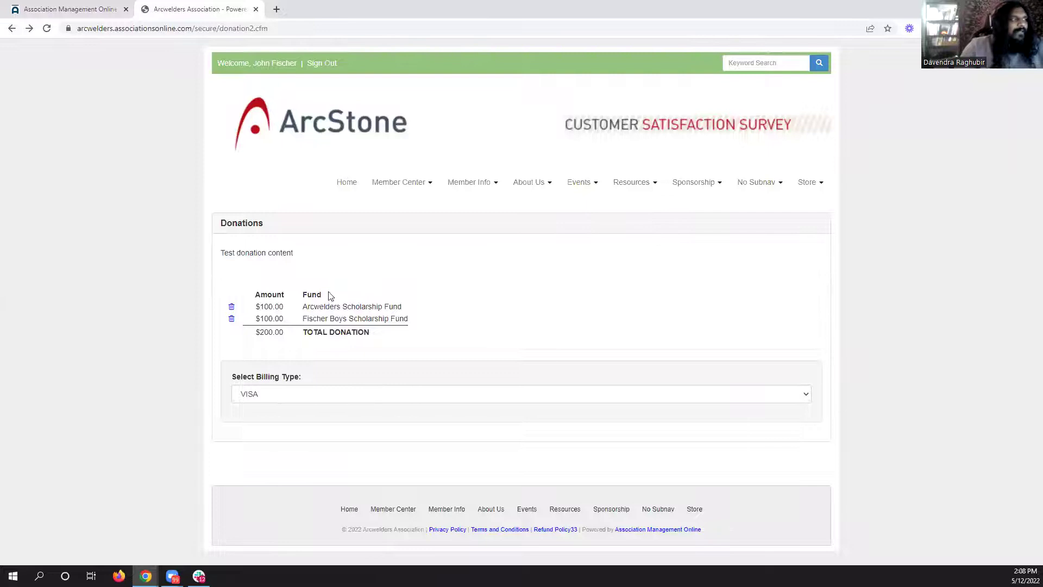
click(440, 392)
click(444, 392)
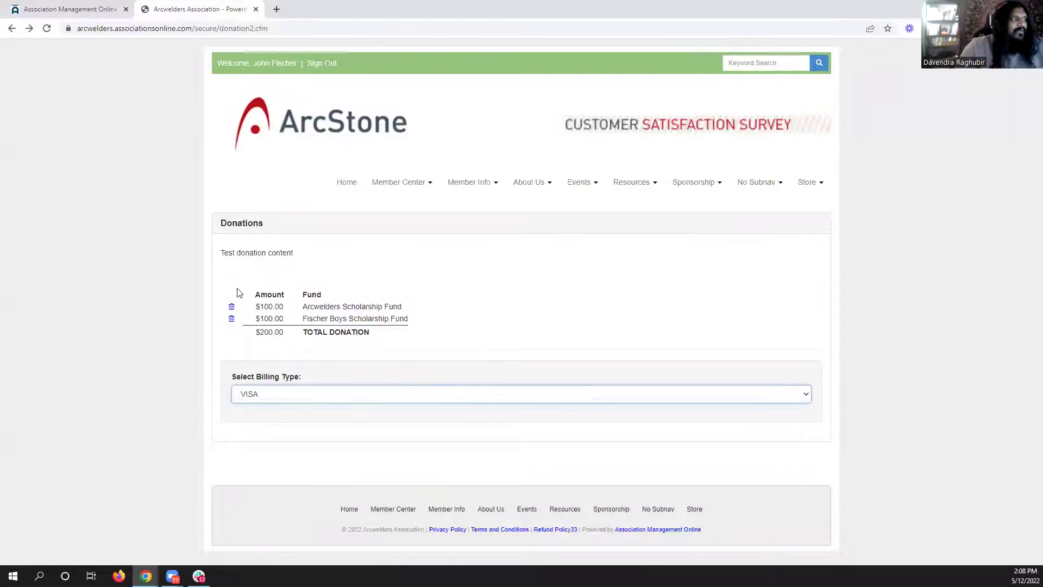
Return to the administration site and open the member Committees list to review its board and display settings
key(ctrl+Tab)
scroll(129, 274, up, 7)
scroll(108, 258, down, 10)
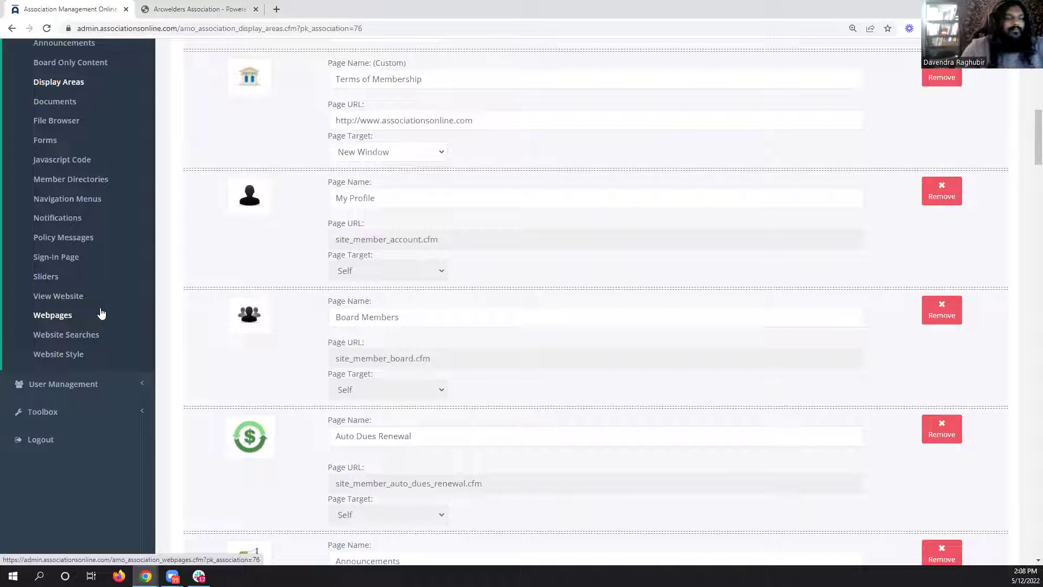
scroll(100, 313, up, 15)
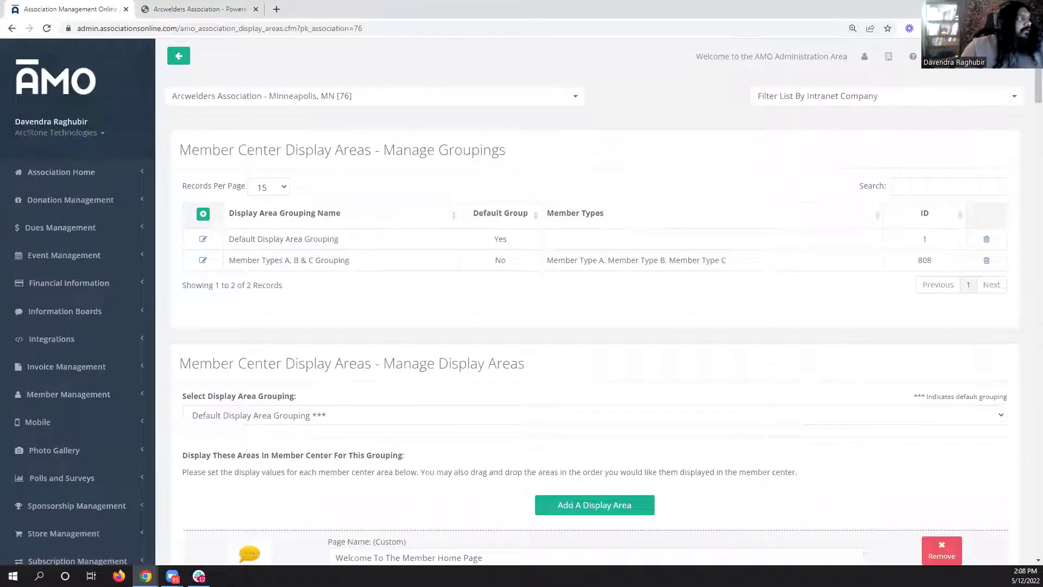
scroll(443, 321, down, 2)
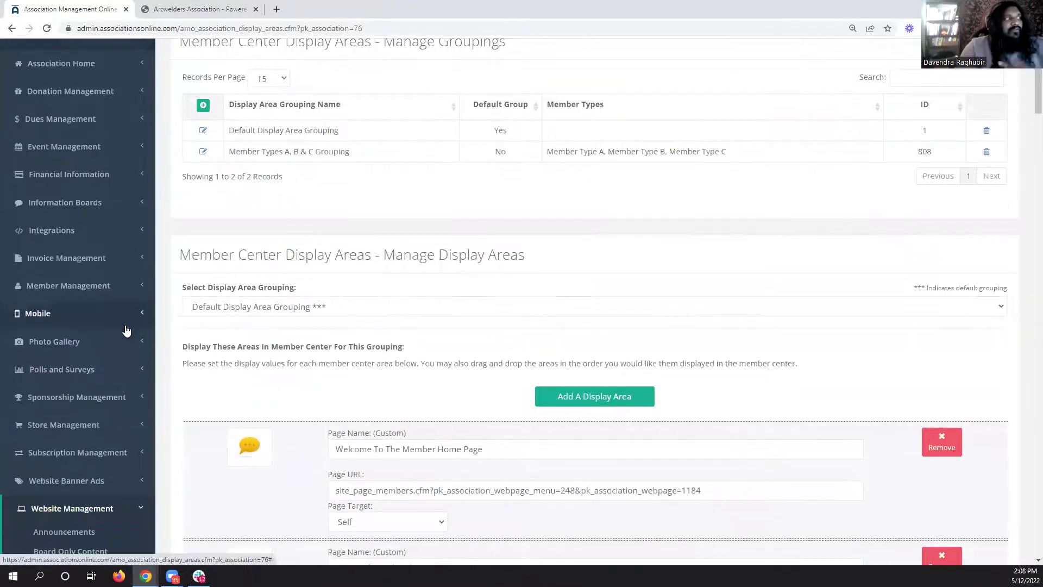
click(110, 294)
click(90, 332)
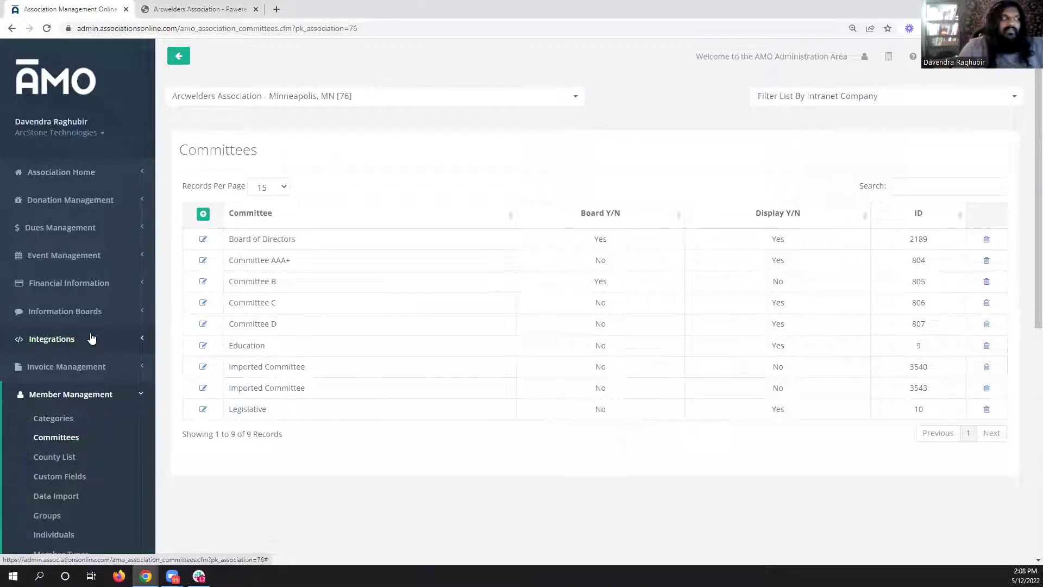
scroll(91, 338, down, 5)
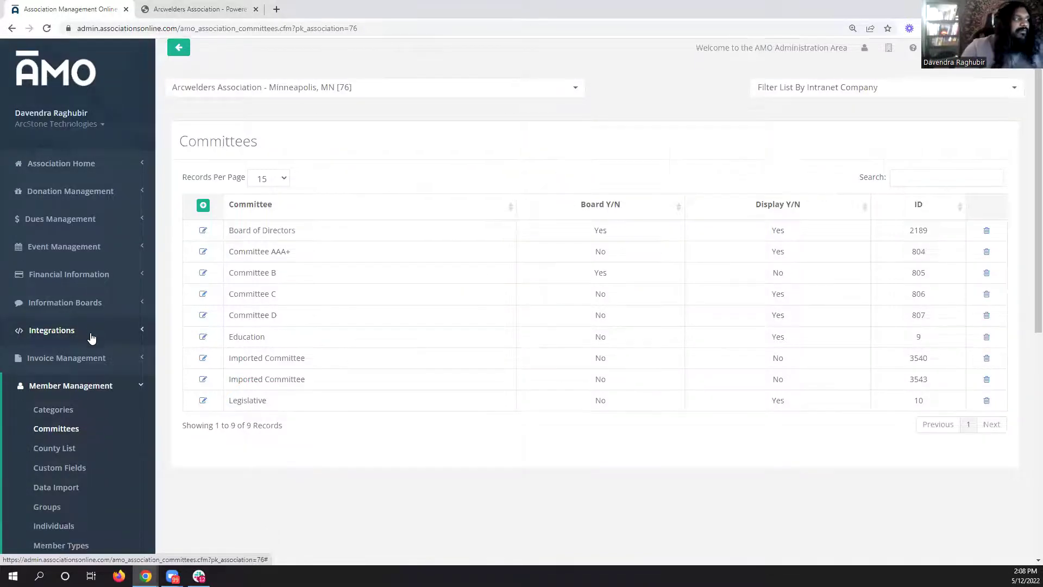
scroll(305, 323, up, 5)
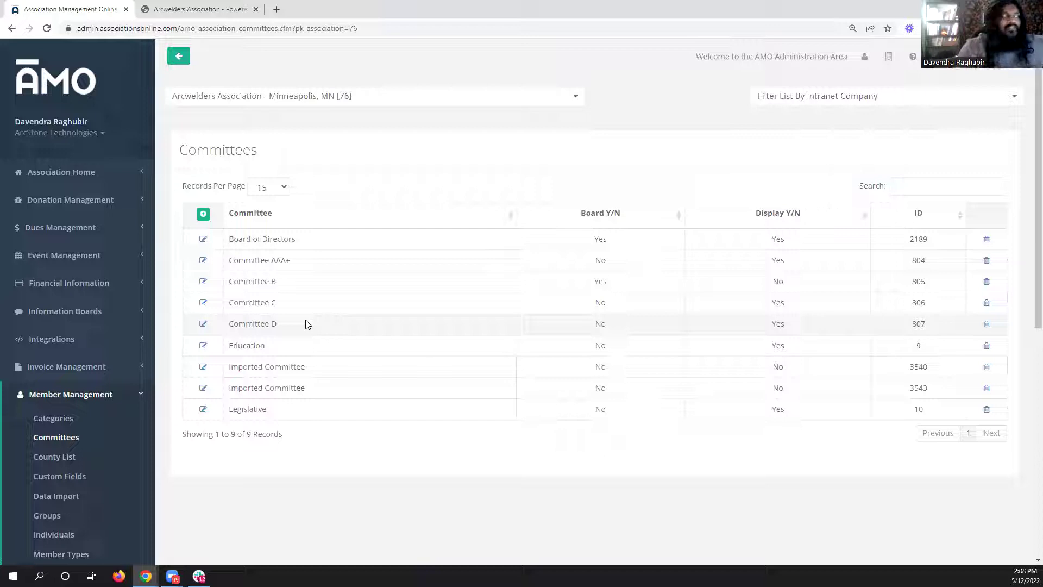
Open the Board of Directors Group for editing and examine which committee it is connected to
scroll(306, 325, down, 3)
click(47, 354)
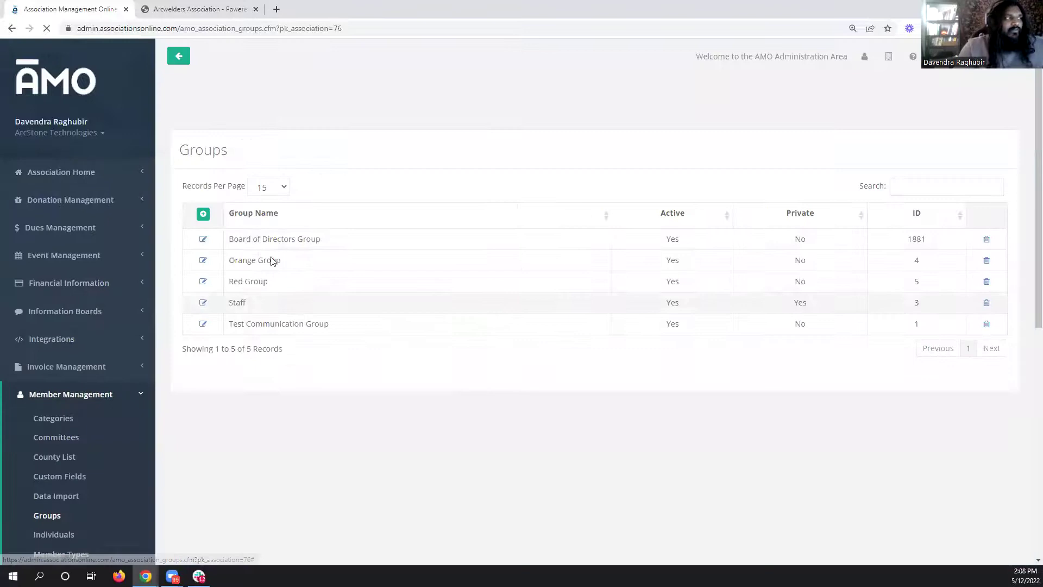
click(203, 239)
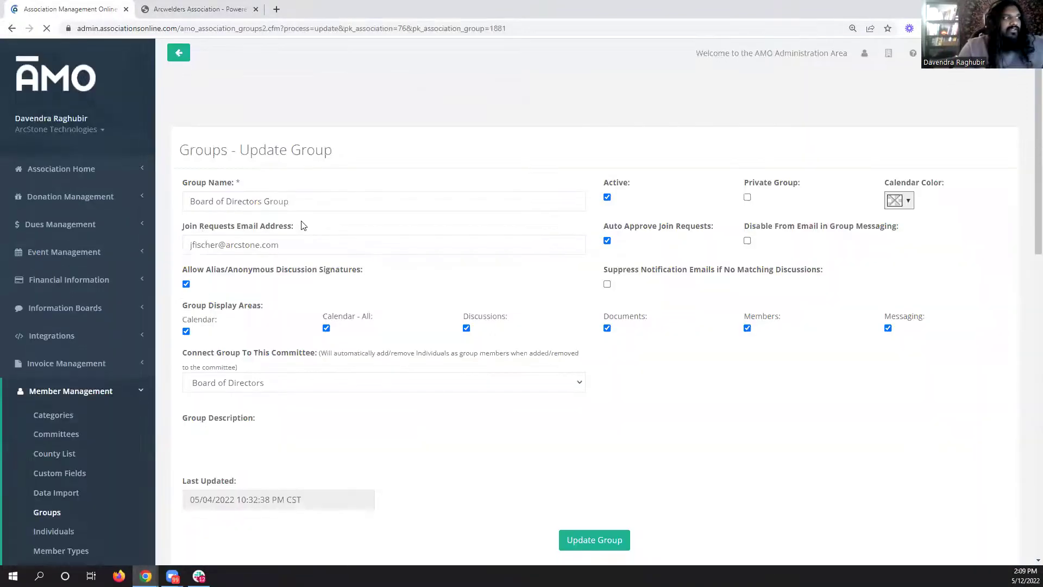
scroll(302, 225, down, 4)
drag(183, 138, 298, 148)
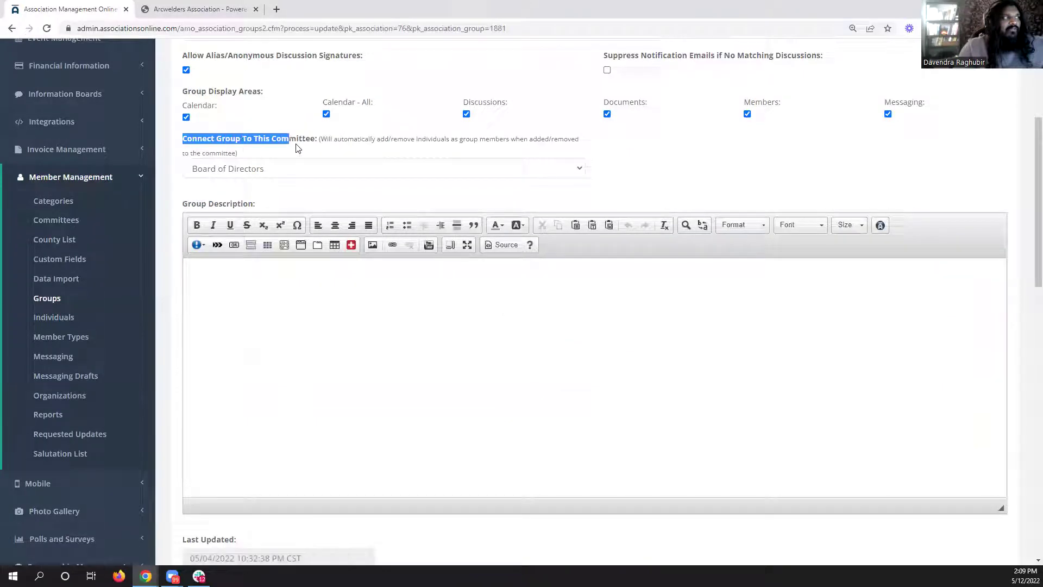
click(314, 146)
click(300, 170)
scroll(321, 291, down, 1)
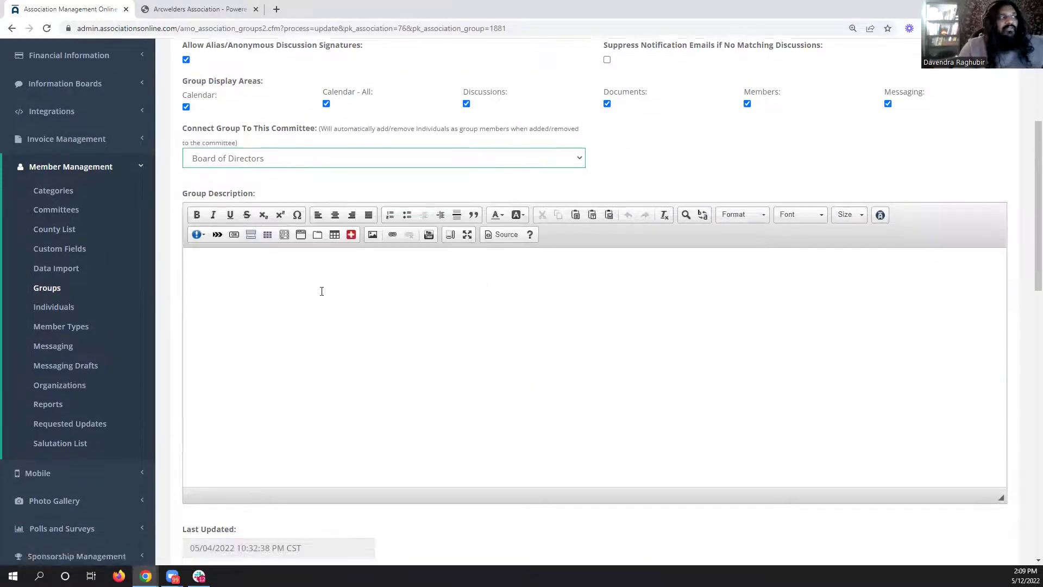
Review the Board of Directors Group's remaining settings, including its display areas, description and participants
scroll(321, 291, down, 13)
scroll(354, 239, up, 5)
scroll(351, 338, up, 7)
scroll(264, 339, up, 4)
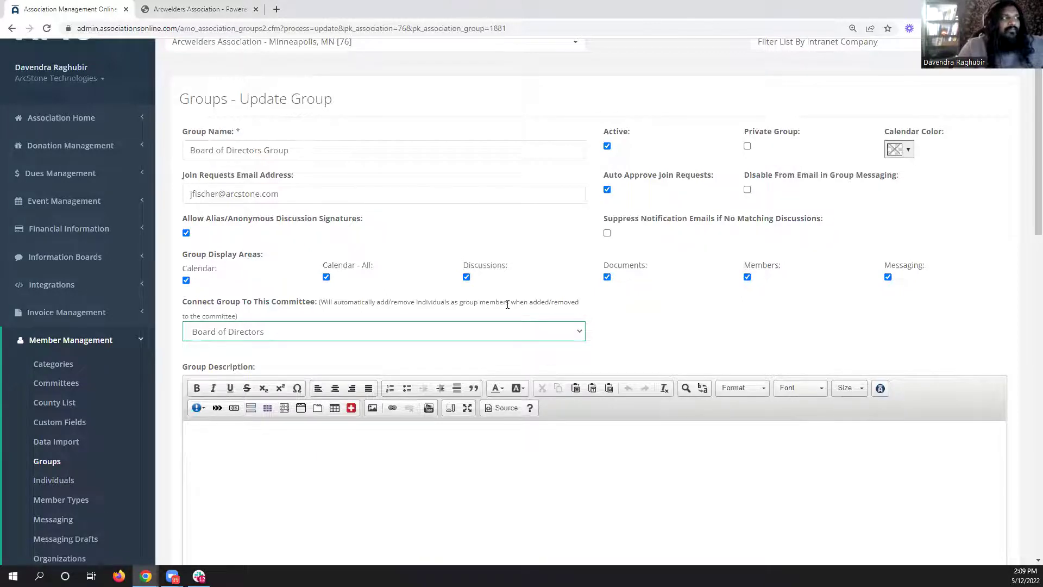
scroll(507, 303, down, 12)
scroll(496, 307, up, 10)
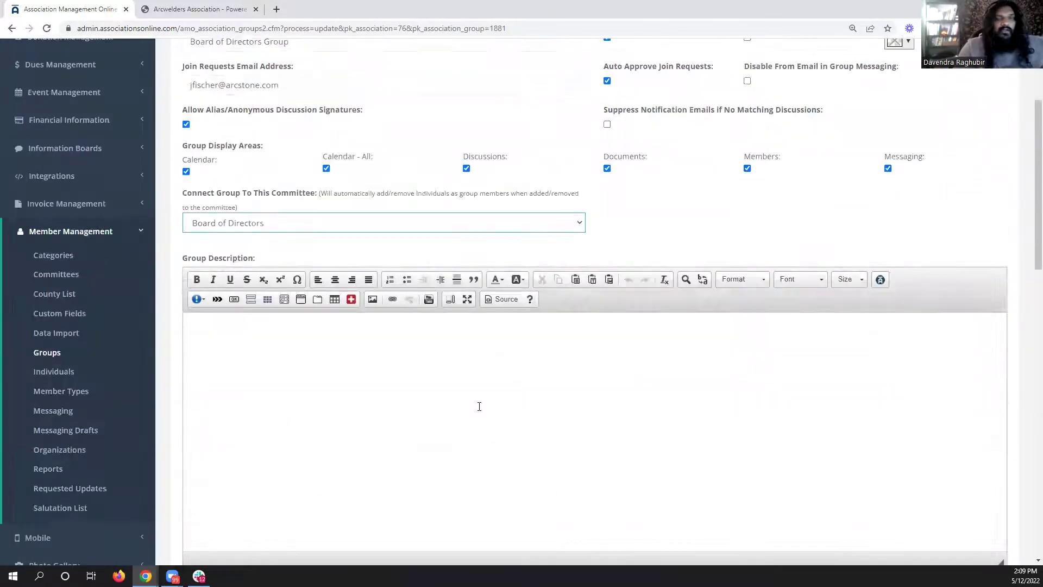
scroll(476, 396, up, 3)
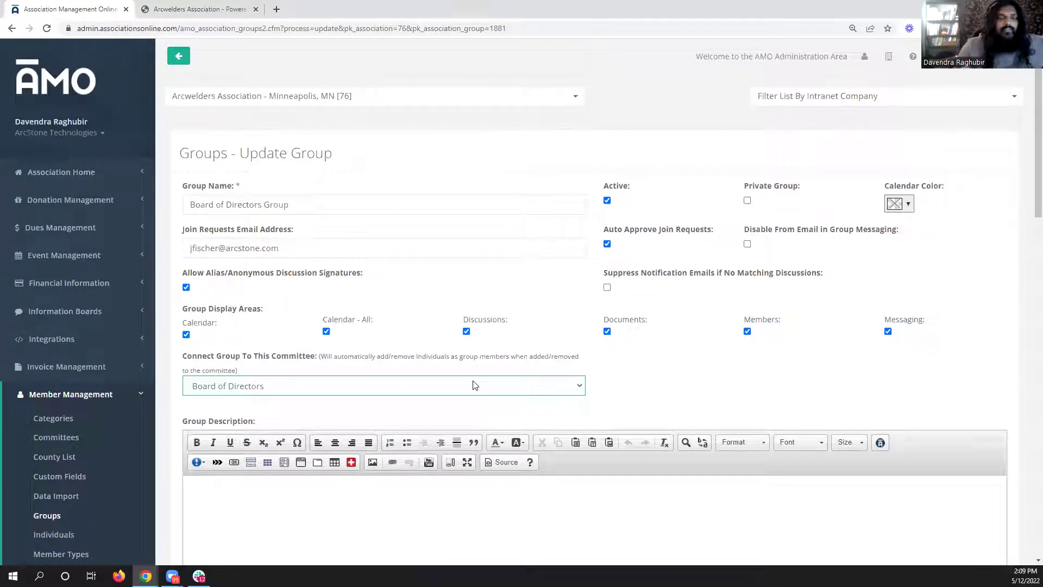
scroll(473, 385, down, 5)
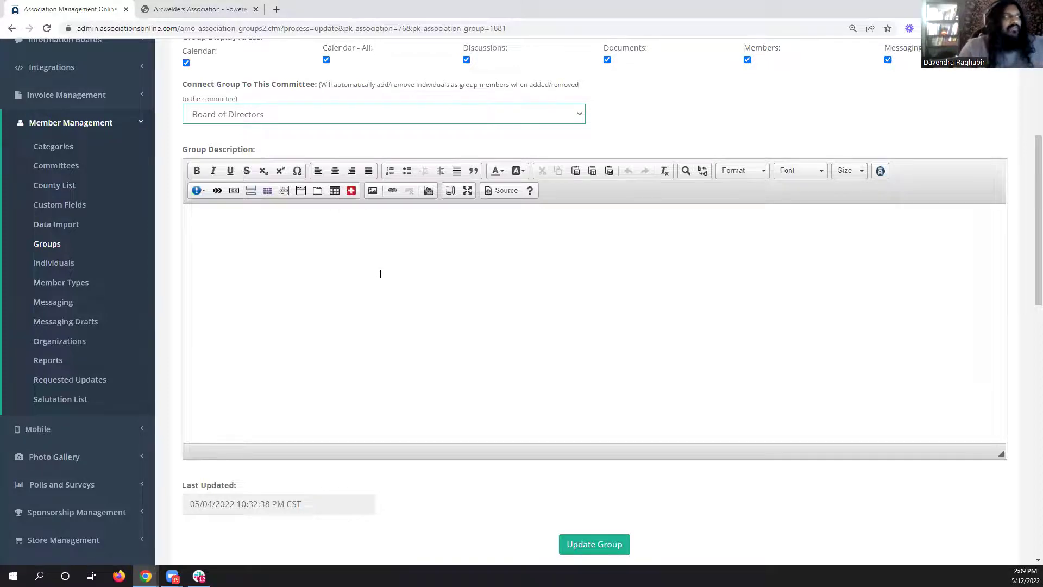
scroll(381, 274, up, 5)
scroll(380, 278, down, 4)
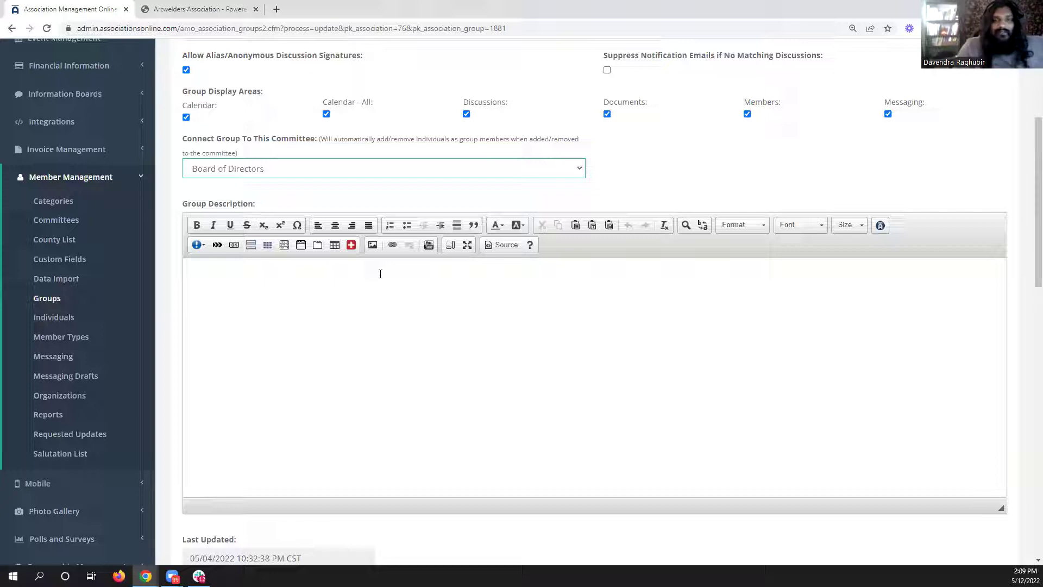
scroll(727, 426, up, 4)
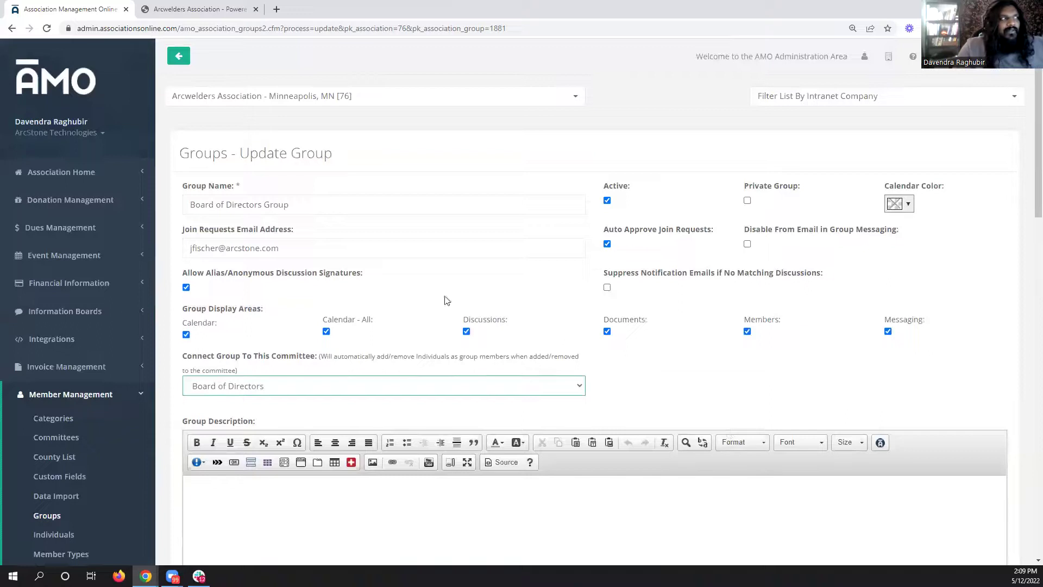
scroll(235, 216, down, 6)
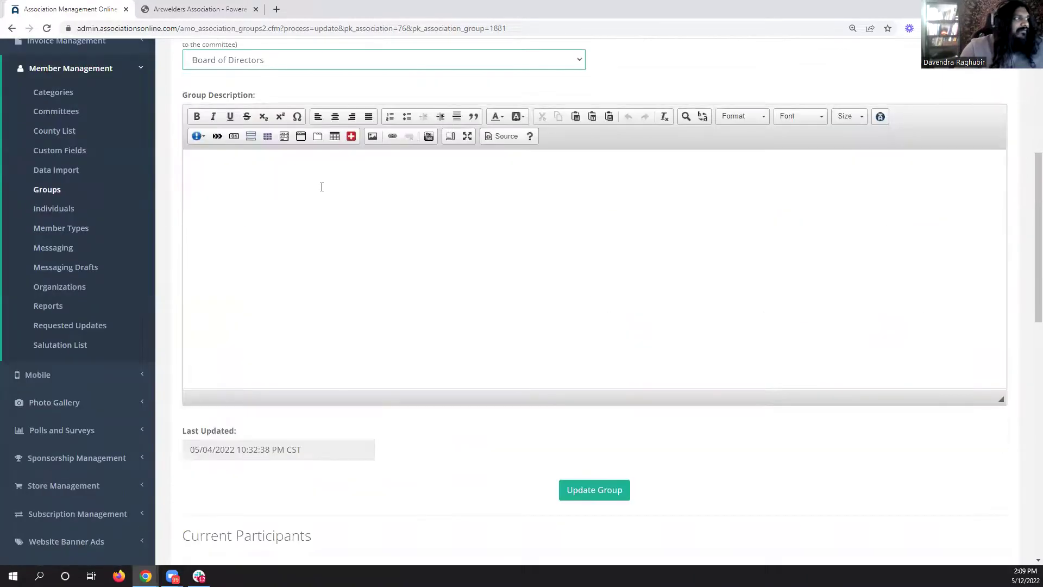
scroll(266, 200, up, 4)
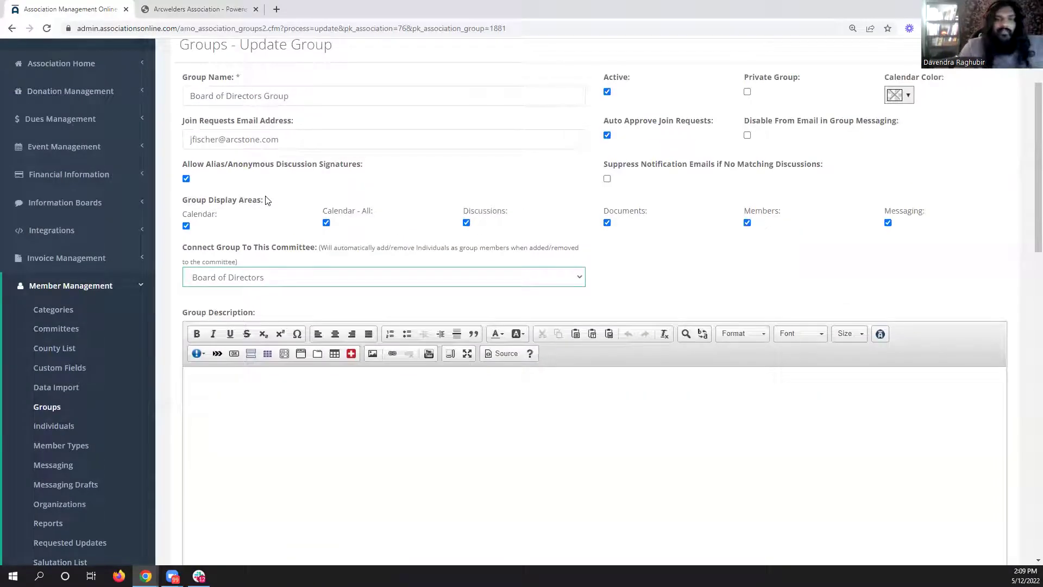
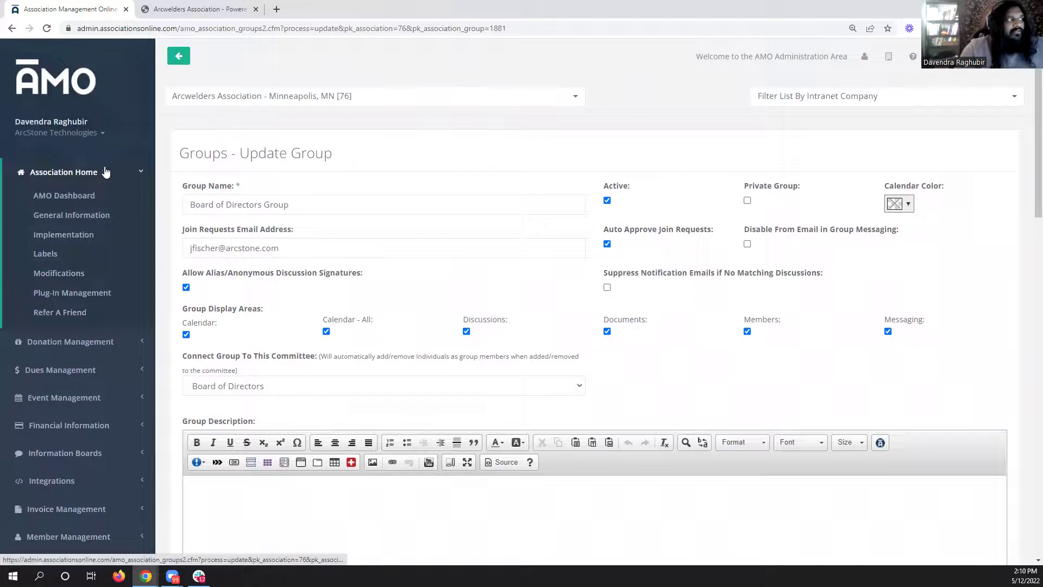
Open the association's Labels list, view the AMO area choices for a new label, and close the form without adding one
click(45, 260)
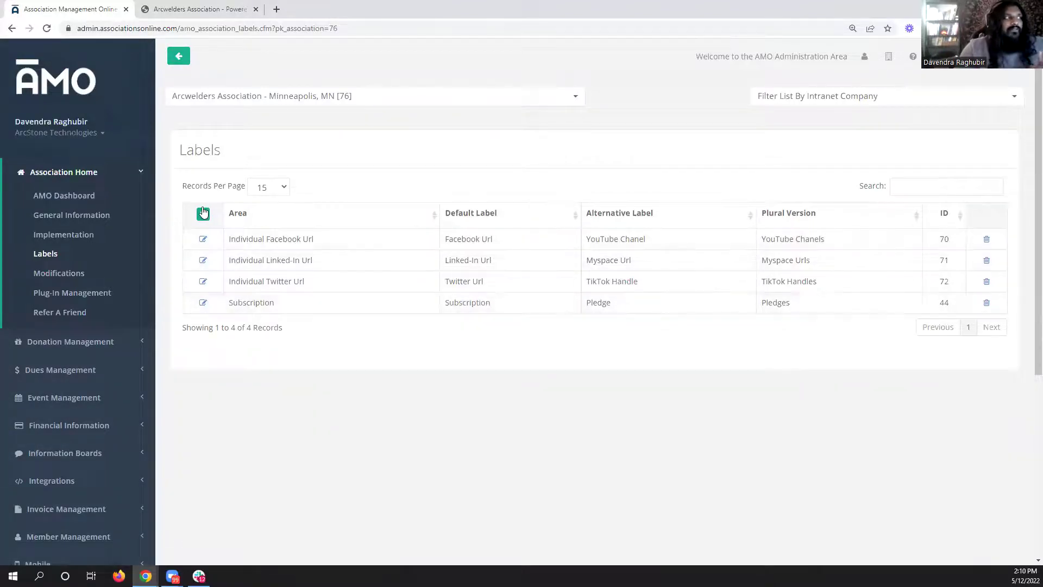
click(203, 214)
click(379, 126)
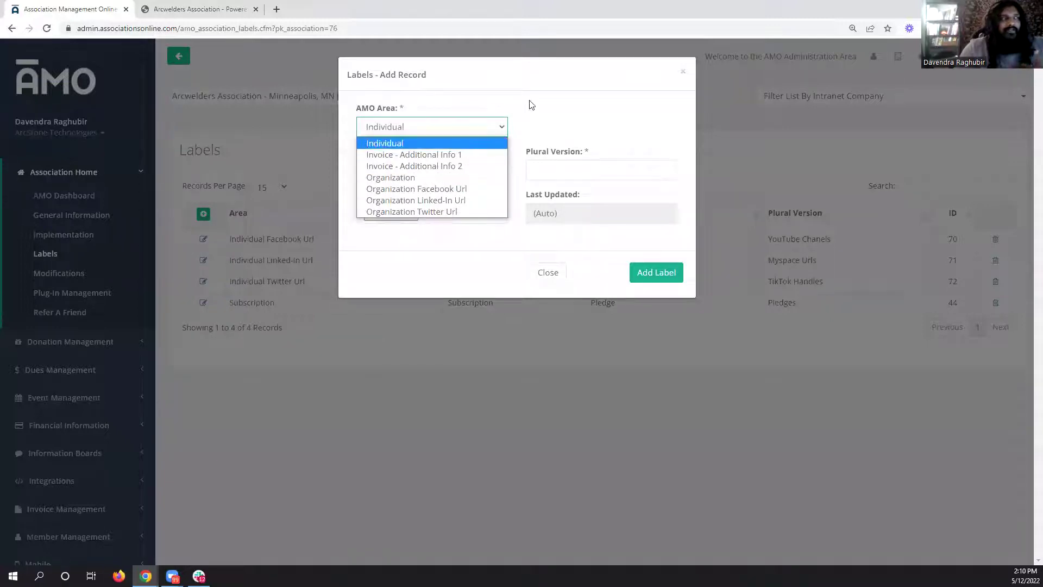
click(418, 143)
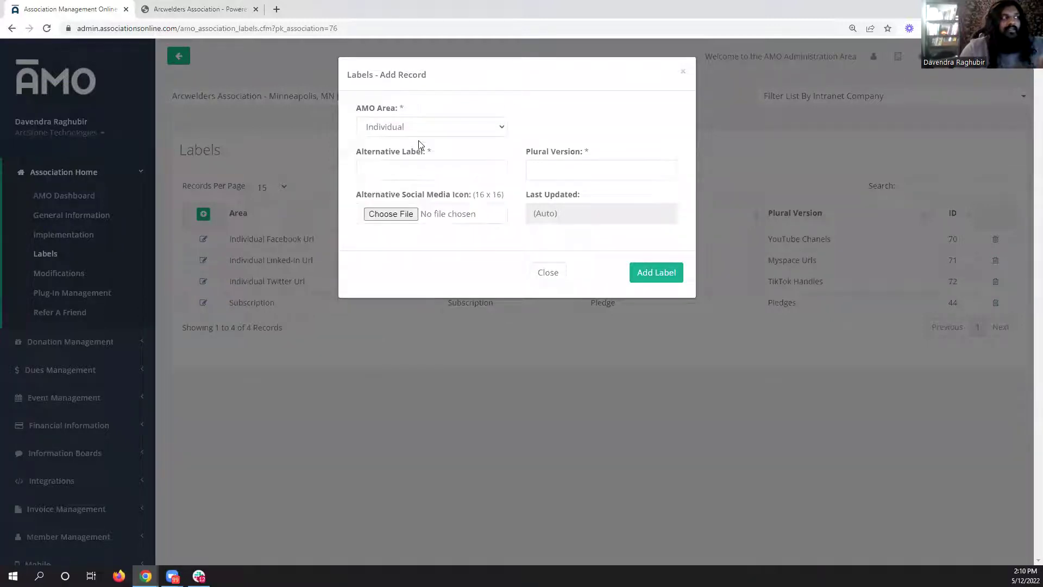
click(552, 274)
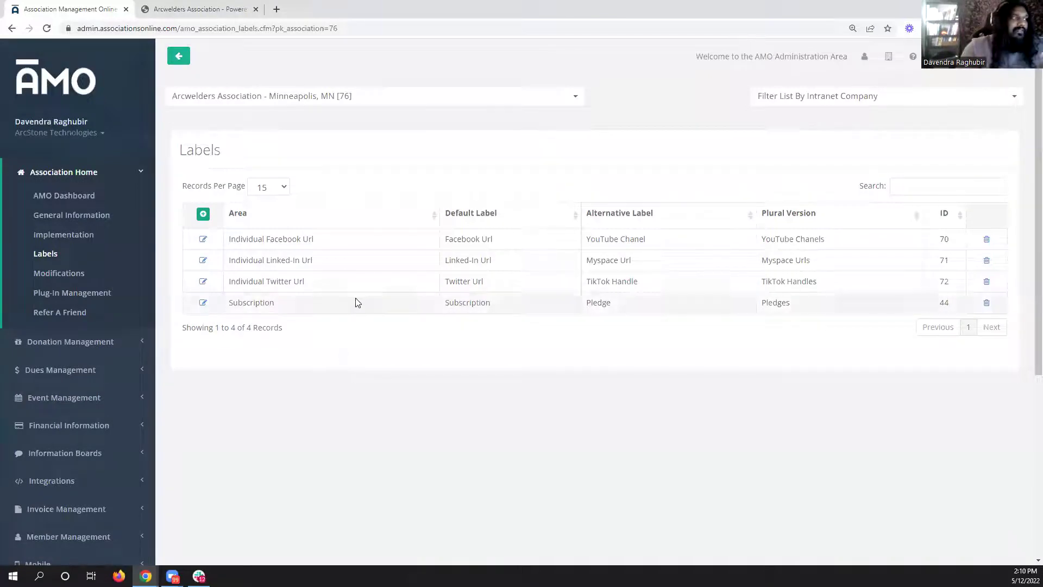
Start a new label, try the Organization Facebook Url and Organization Linked-In Url areas to examine their icon option, and close without adding
drag(274, 309, 238, 309)
click(204, 214)
click(450, 131)
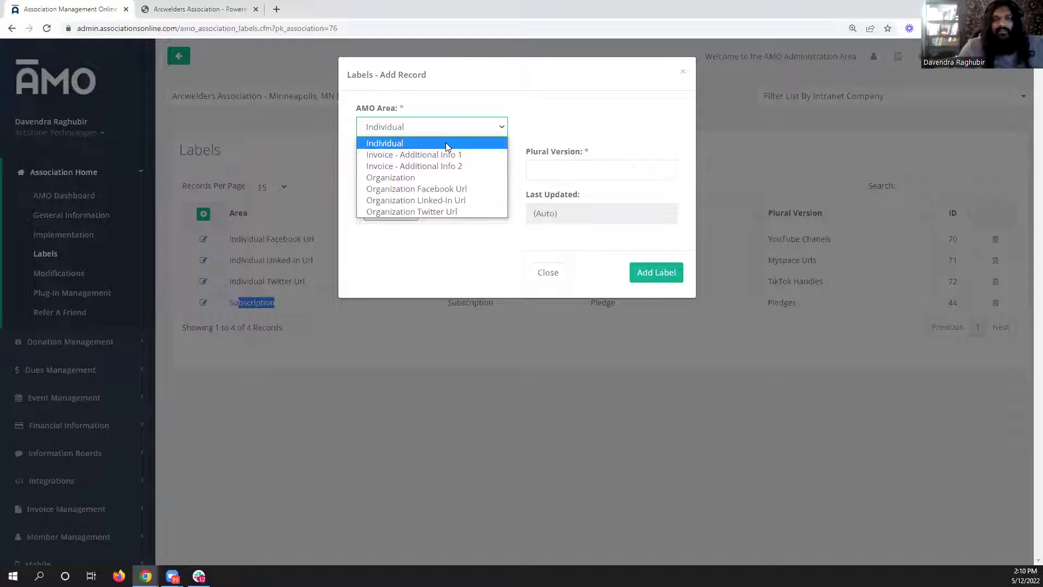
click(459, 189)
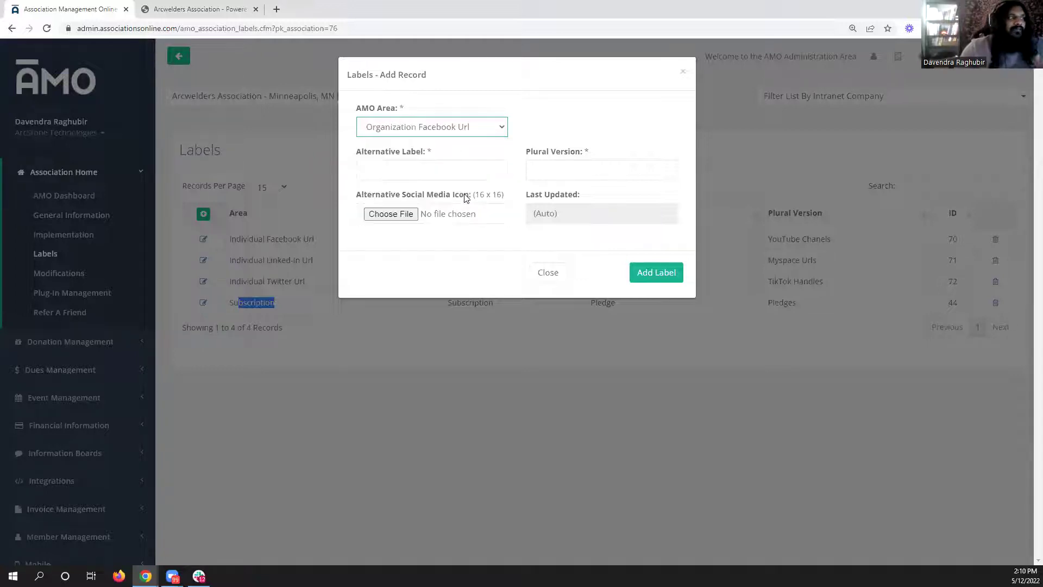
click(494, 125)
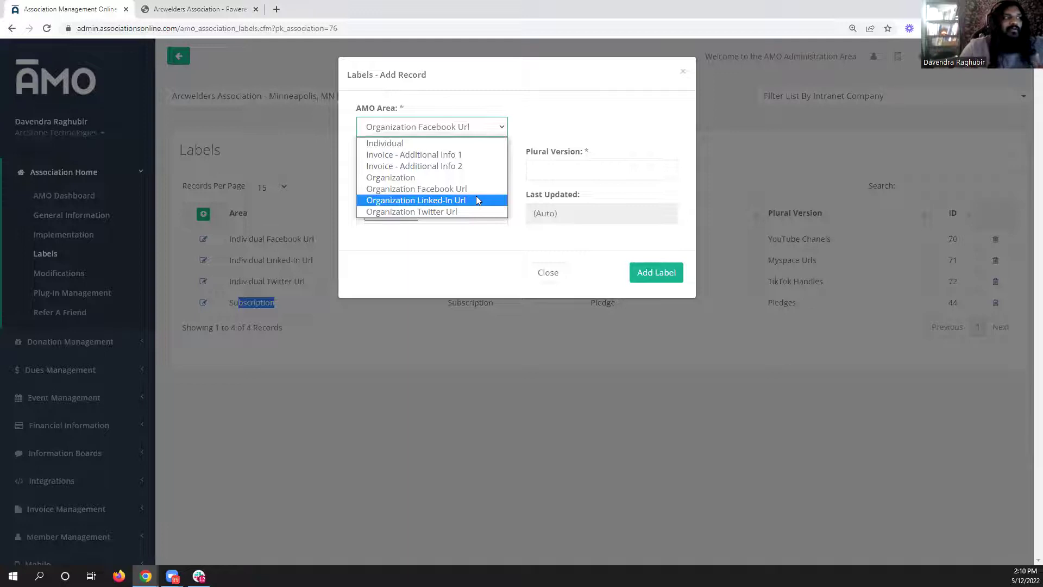
click(477, 198)
click(482, 135)
click(481, 136)
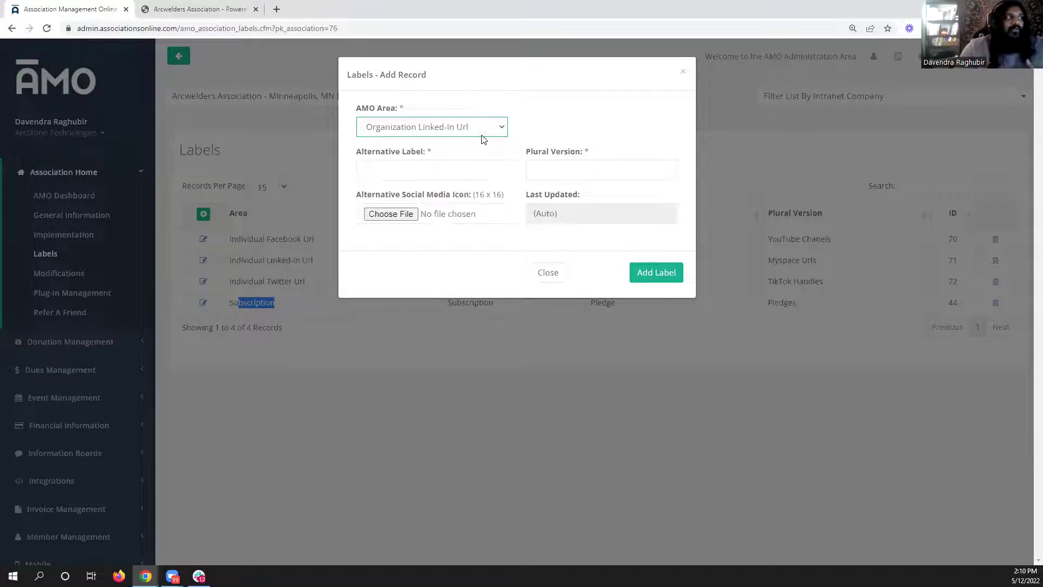
drag(356, 199, 496, 204)
click(546, 272)
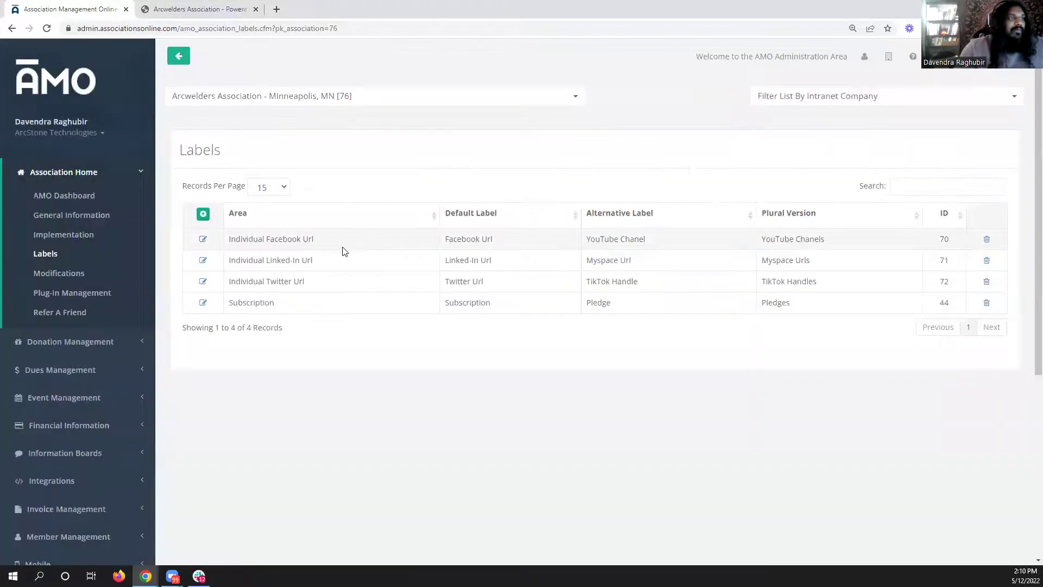
Open the Individual Twitter Url label and review its alternative label, plural version and loaded social media icon before closing it
click(202, 281)
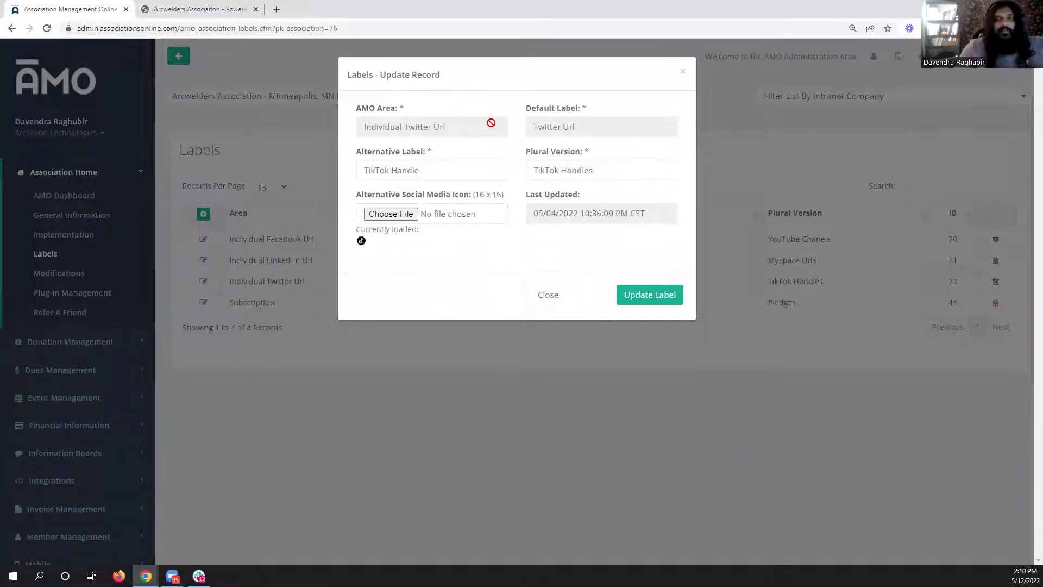
triple_click(450, 165)
click(440, 165)
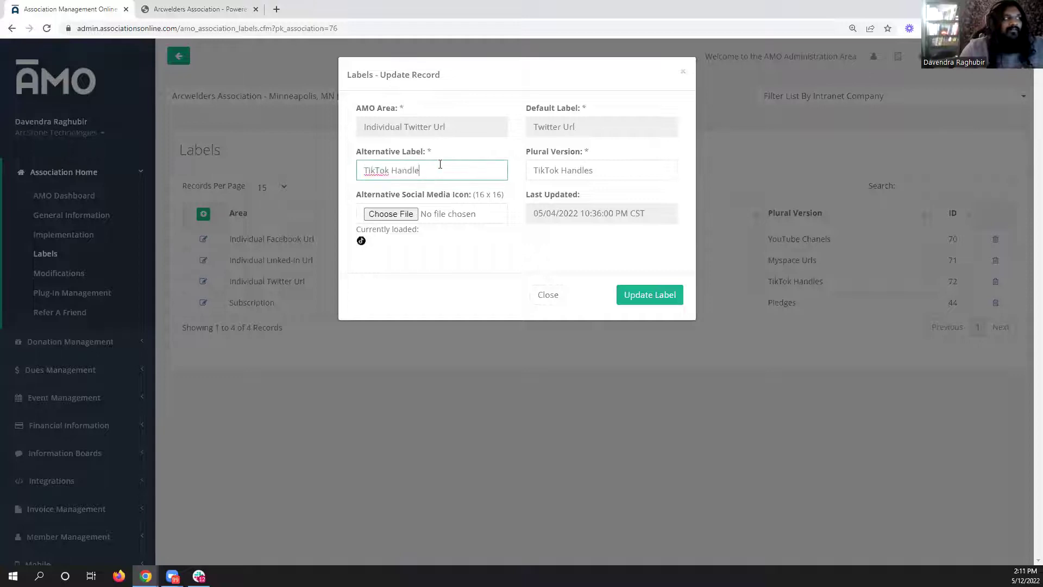
triple_click(601, 174)
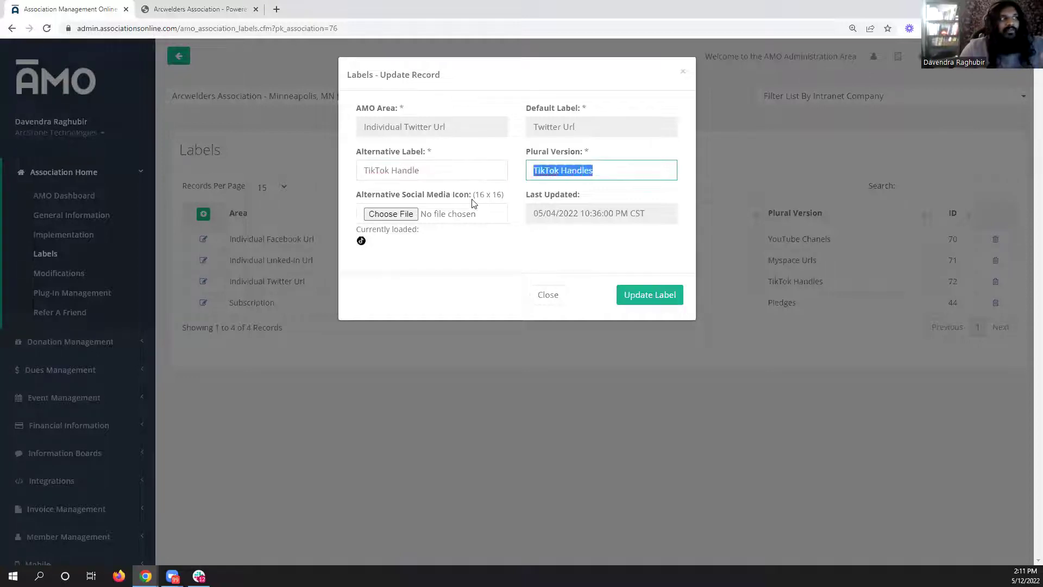
click(612, 165)
click(361, 243)
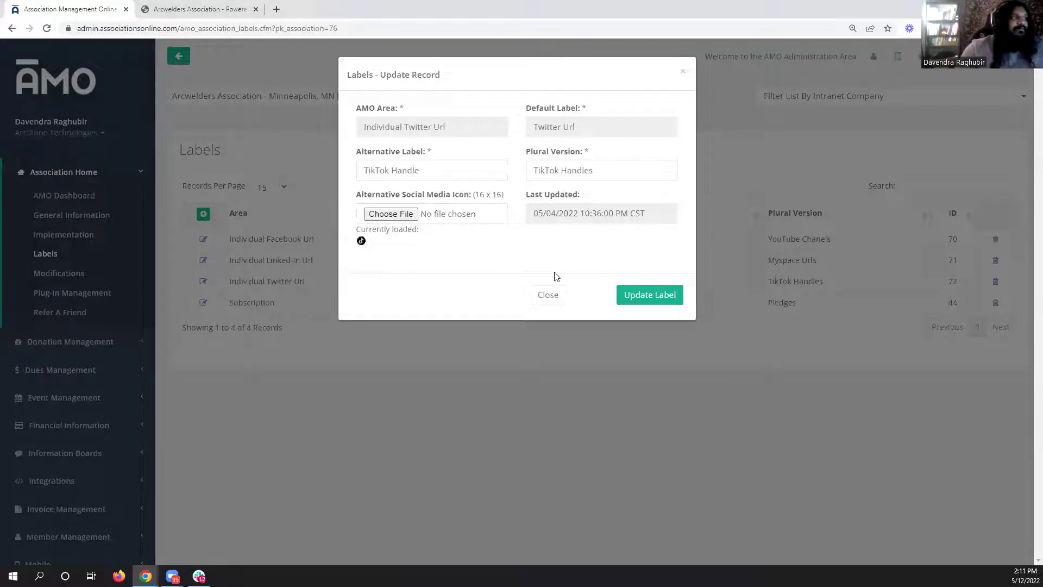
click(546, 295)
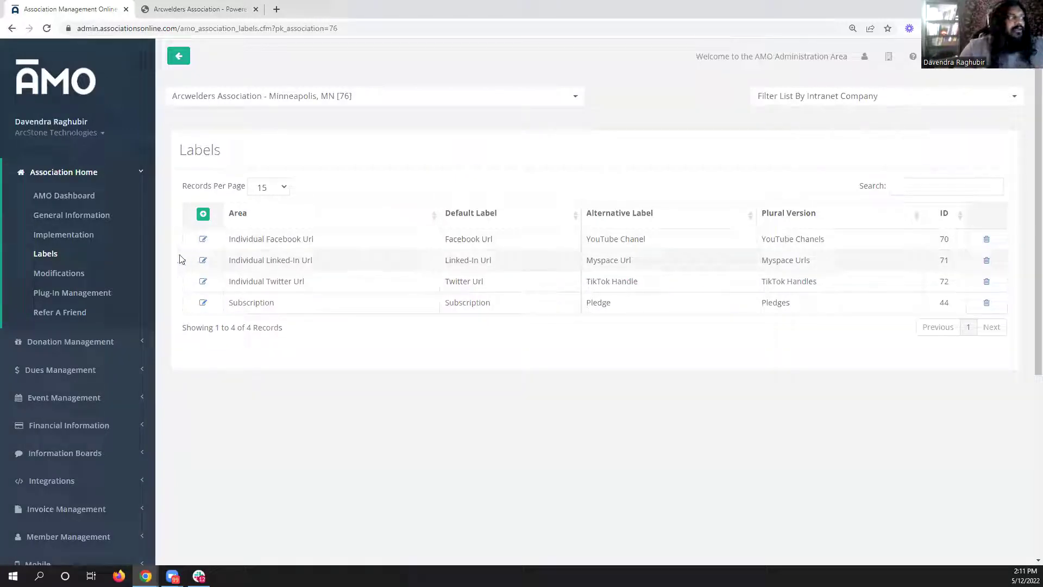
Try to update the Individual Facebook Url label to "YouTube Channel" with the plural version "YouTube Channels"
click(202, 239)
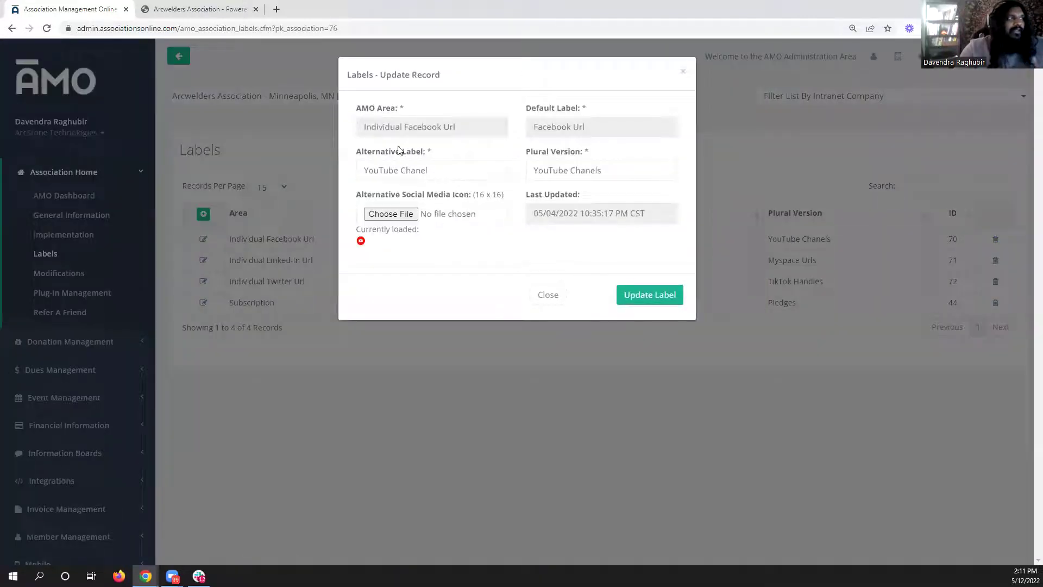
triple_click(459, 164)
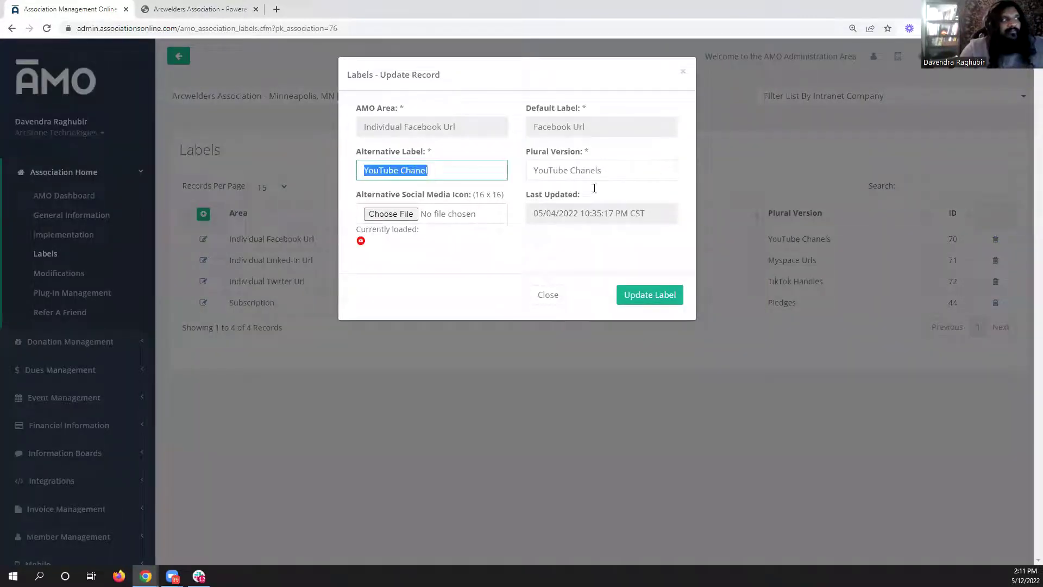
click(422, 168)
text(n)
click(590, 171)
text(n)
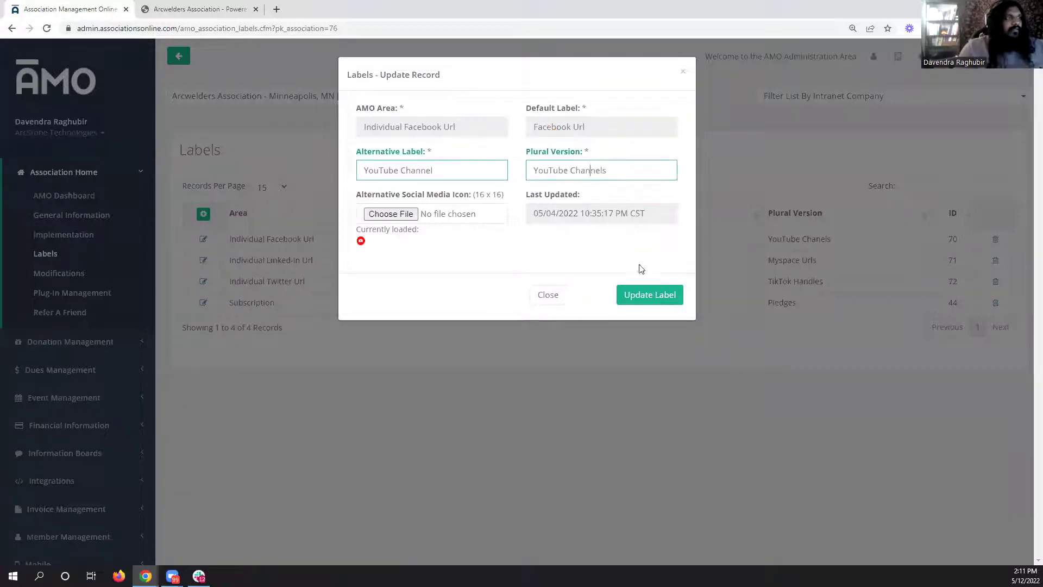
click(653, 298)
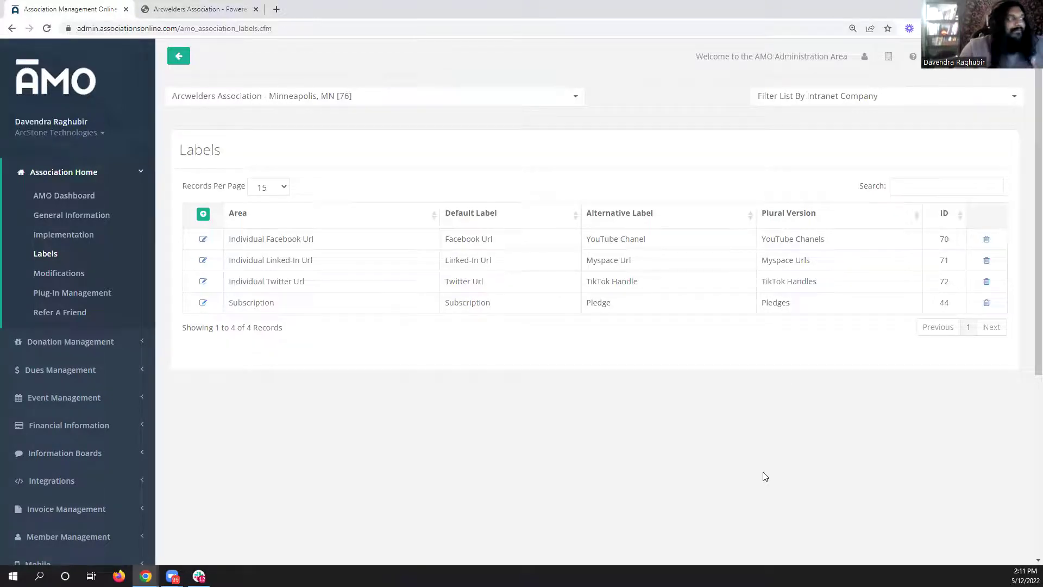
Open the association's Events list and bring up the Yearly Conference 2022 event for editing
scroll(281, 379, down, 3)
click(70, 236)
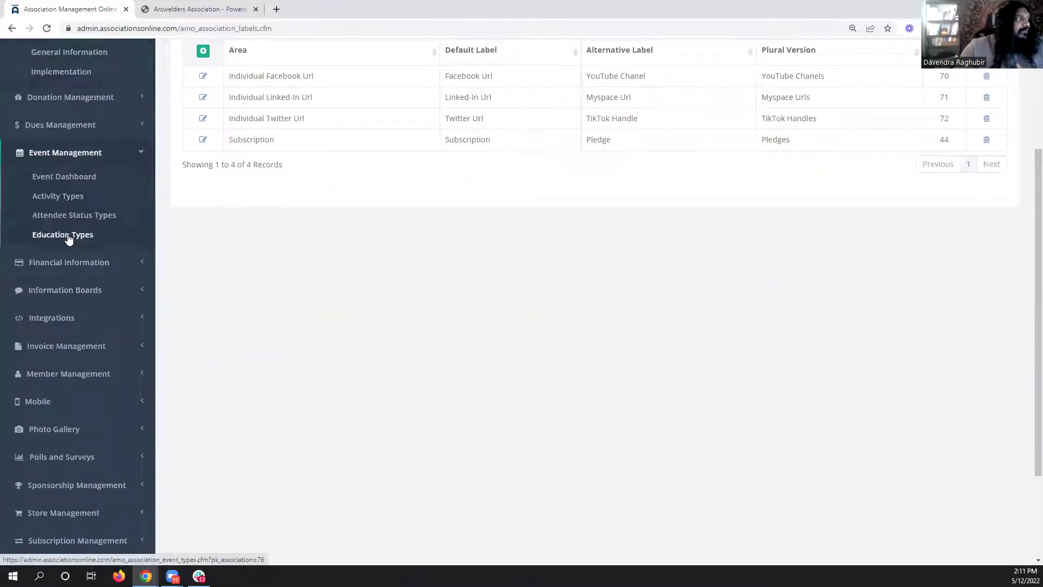
scroll(68, 234, down, 1)
click(69, 213)
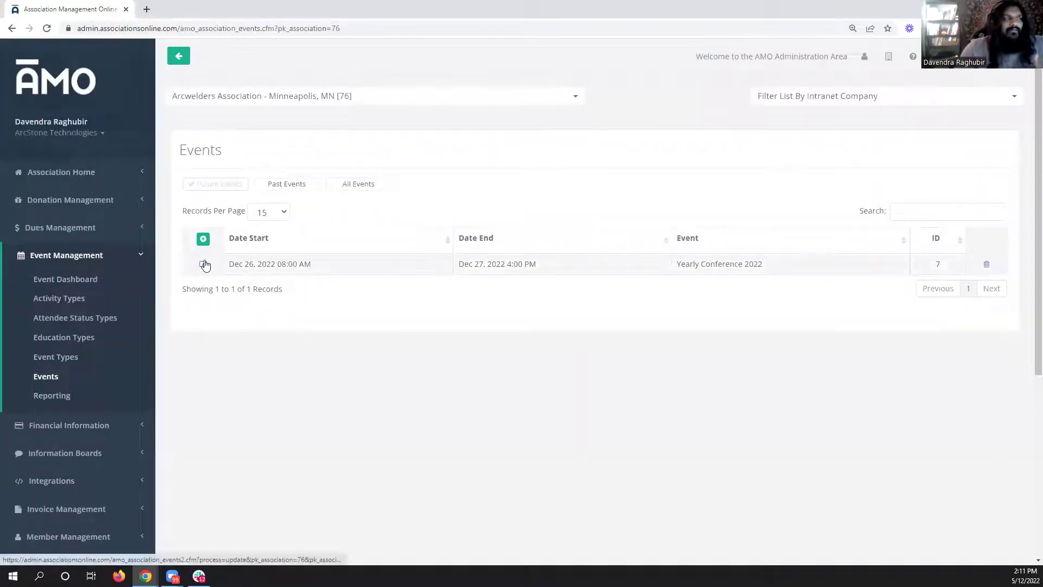
click(203, 264)
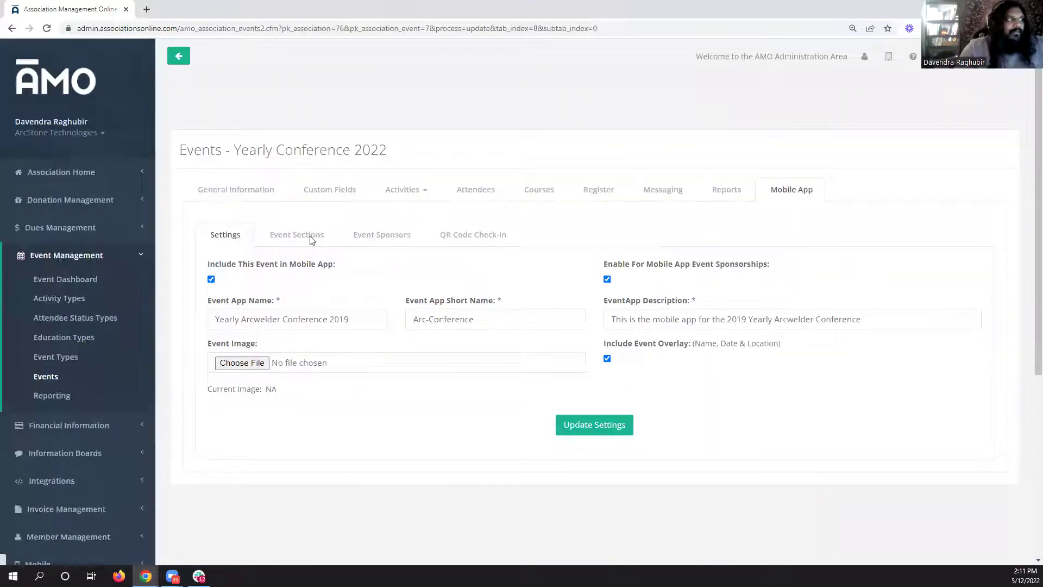
Open the Attendees section among the event's mobile app sections and review its settings and attendee list fields
click(311, 238)
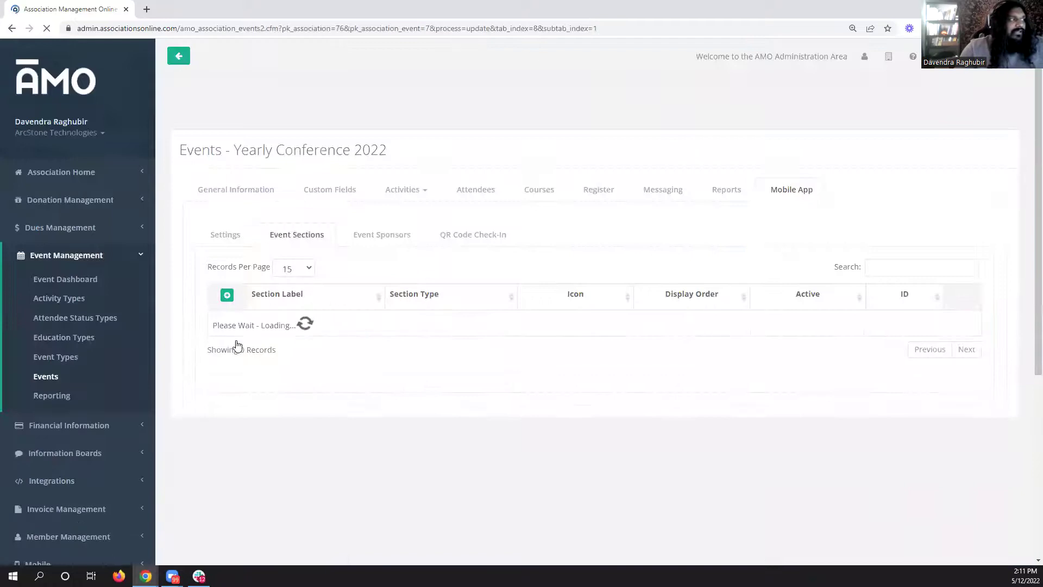
click(227, 427)
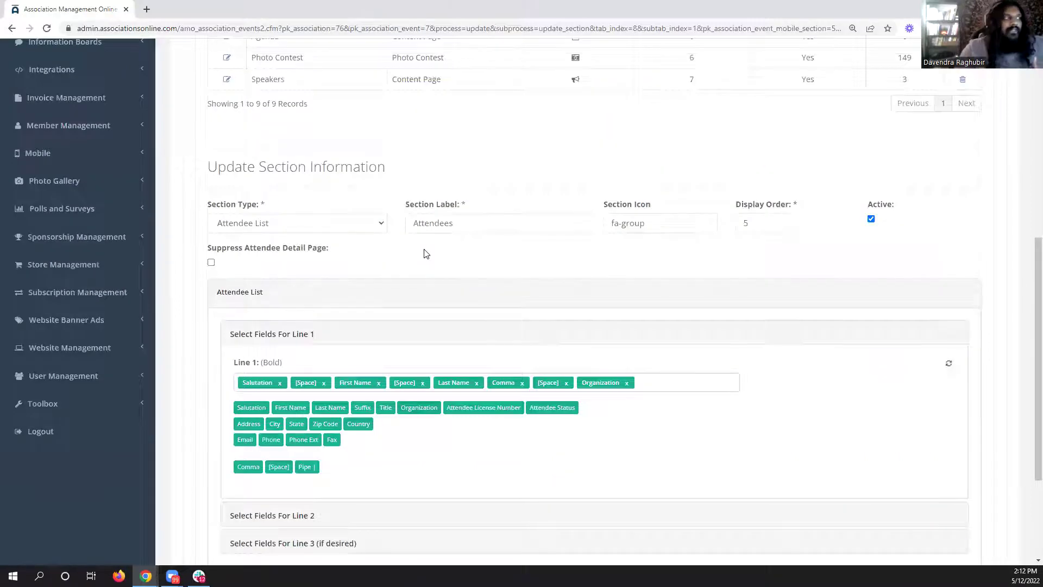
scroll(426, 254, up, 3)
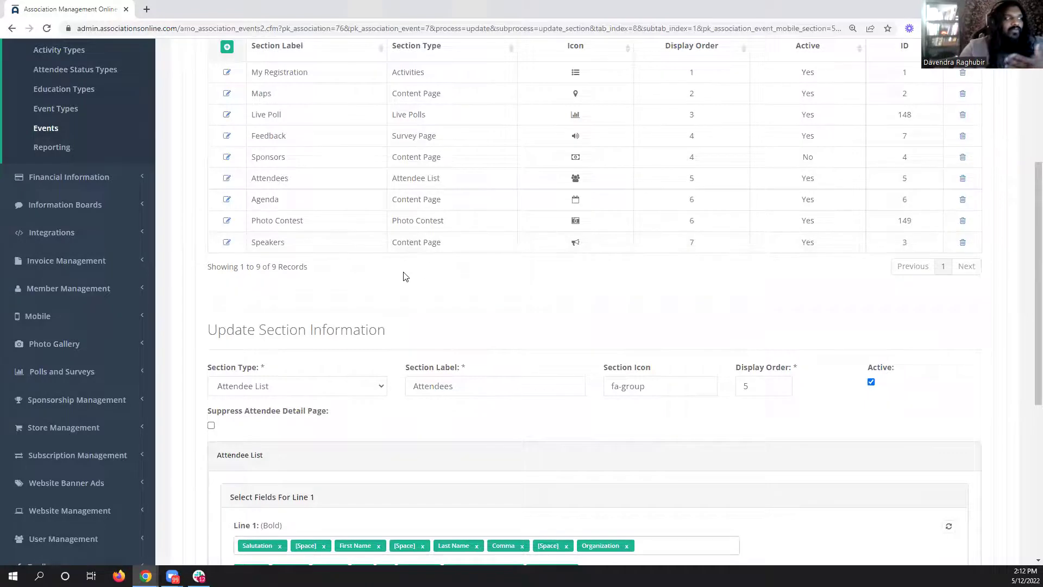
scroll(421, 266, down, 3)
scroll(419, 270, up, 8)
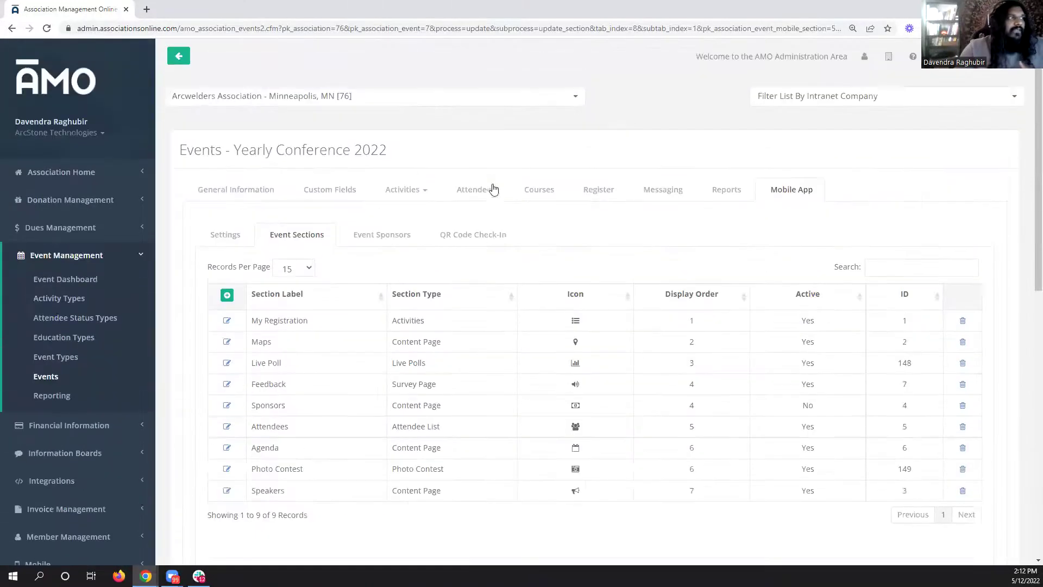
Open an Arcstone Technologies attendee's record from the event's attendees and view their Attendee Mobile URL in a separate browser tab
click(462, 195)
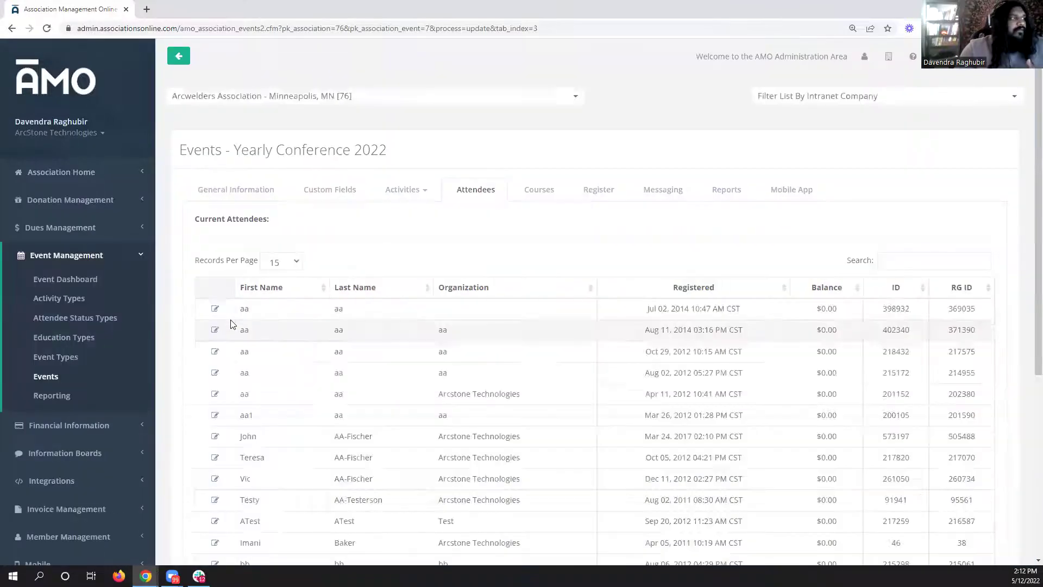
click(216, 436)
scroll(450, 416, down, 20)
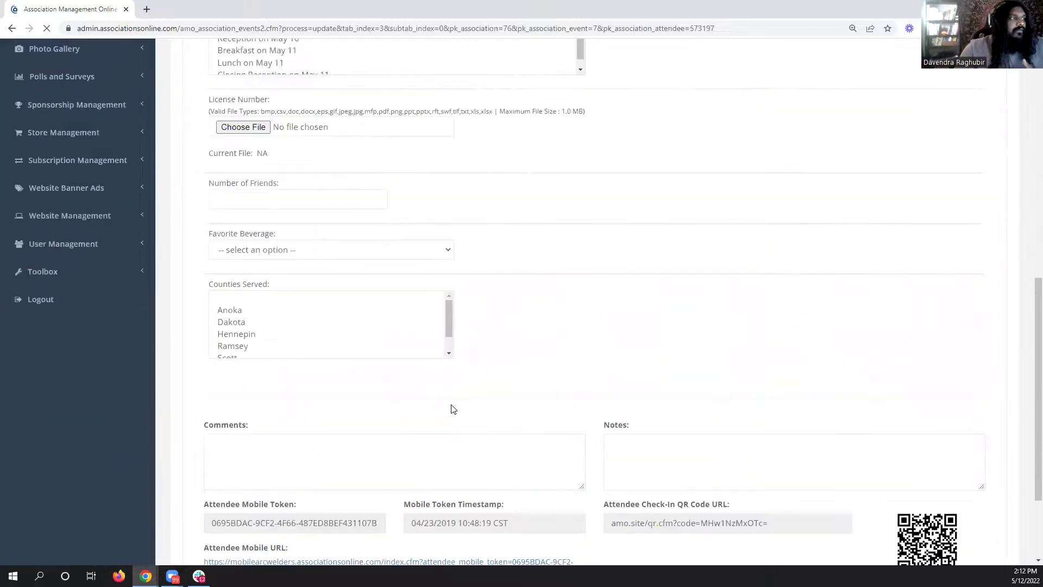
click(470, 433)
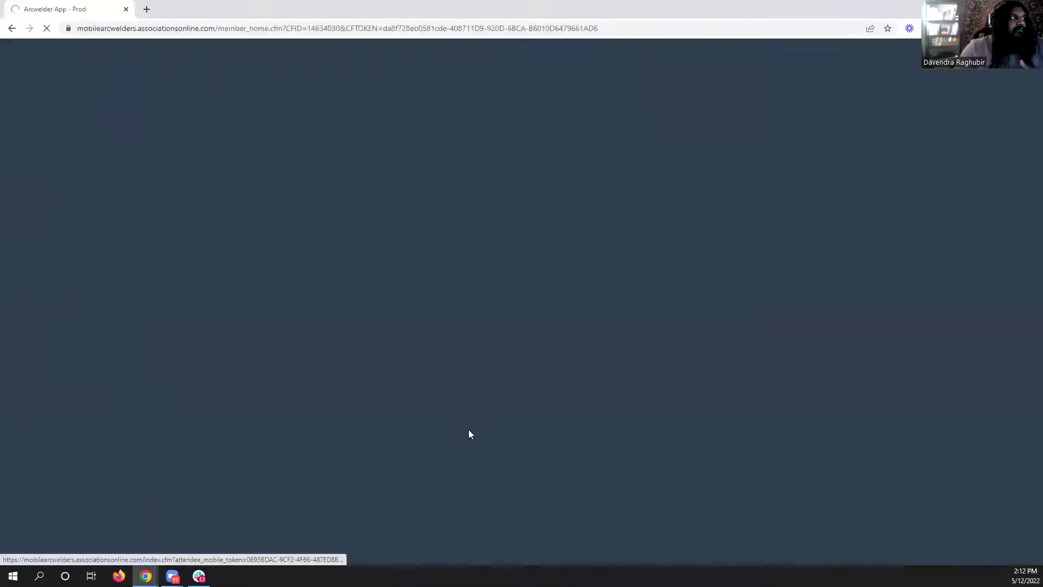
click(13, 27)
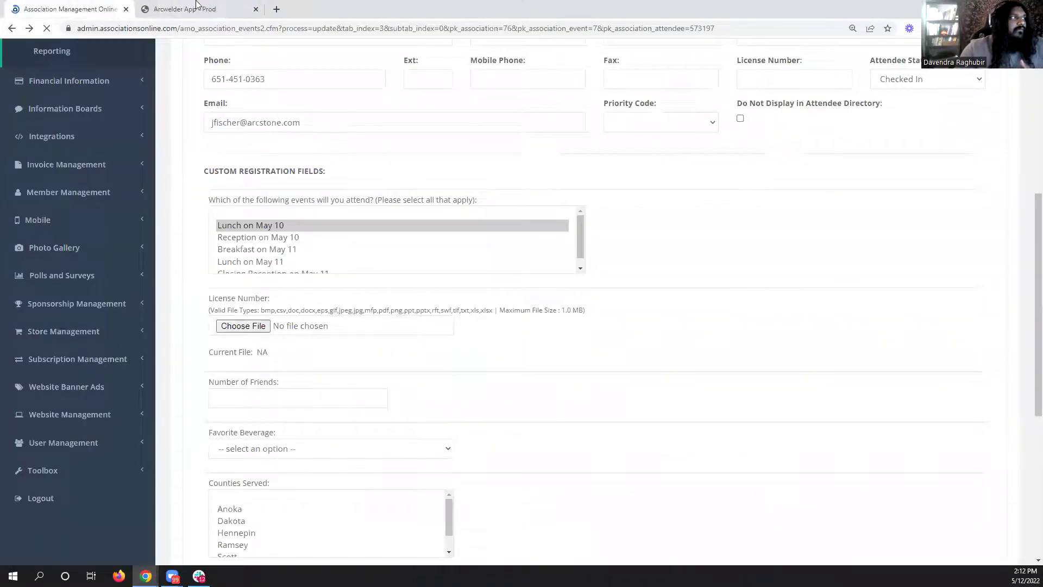
click(197, 5)
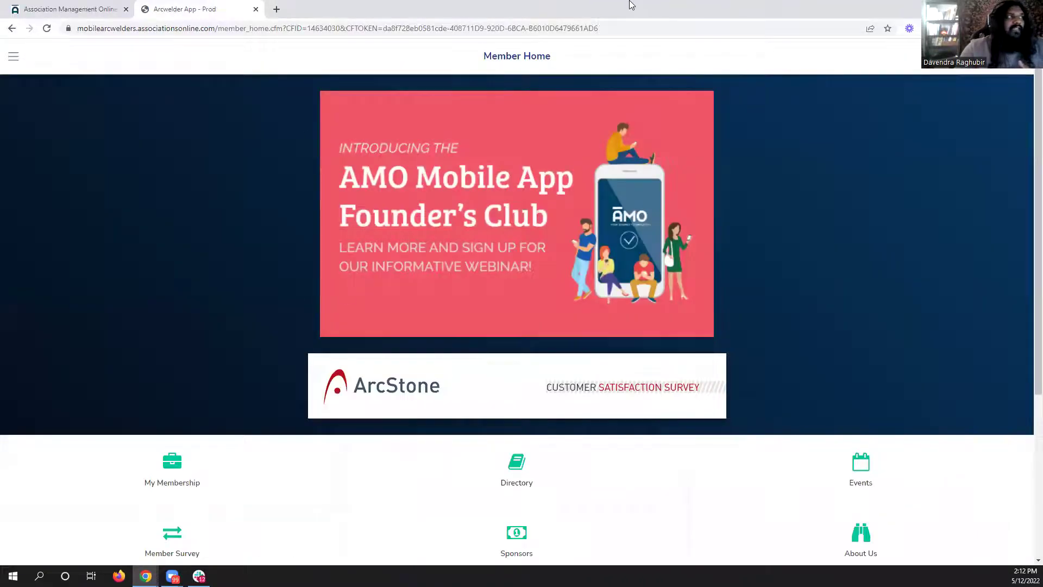
Examine the mobile app's Member Home page at full width and in a narrow, phone-sized window, ending with the window maximized
scroll(638, 288, down, 5)
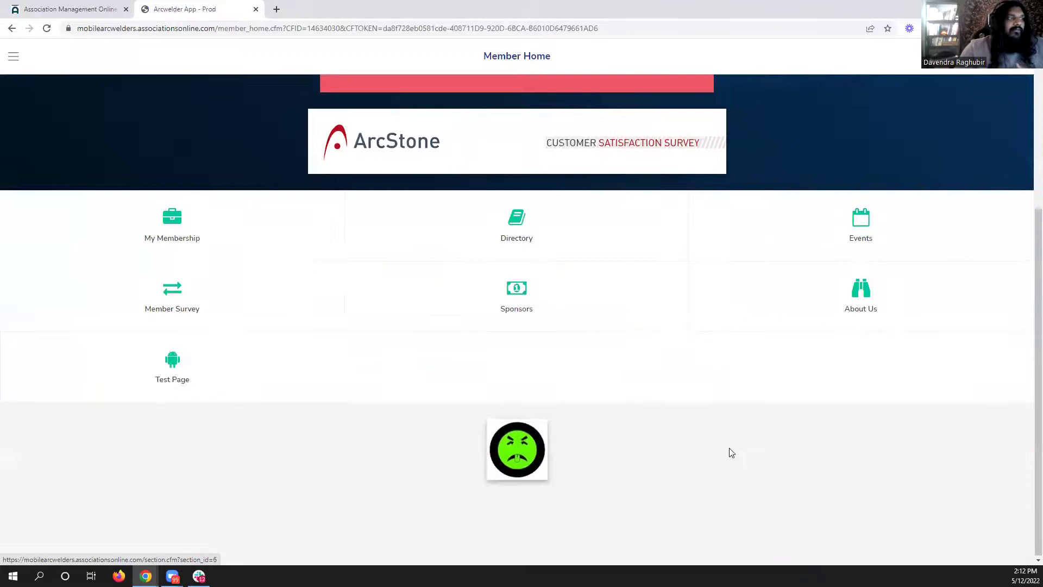
scroll(728, 452, up, 5)
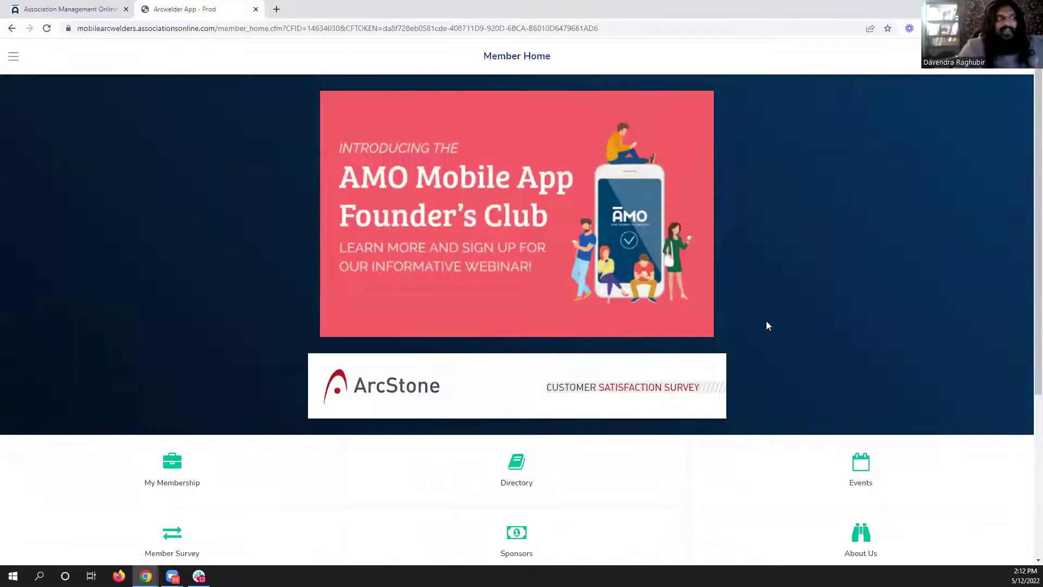
double_click(570, 7)
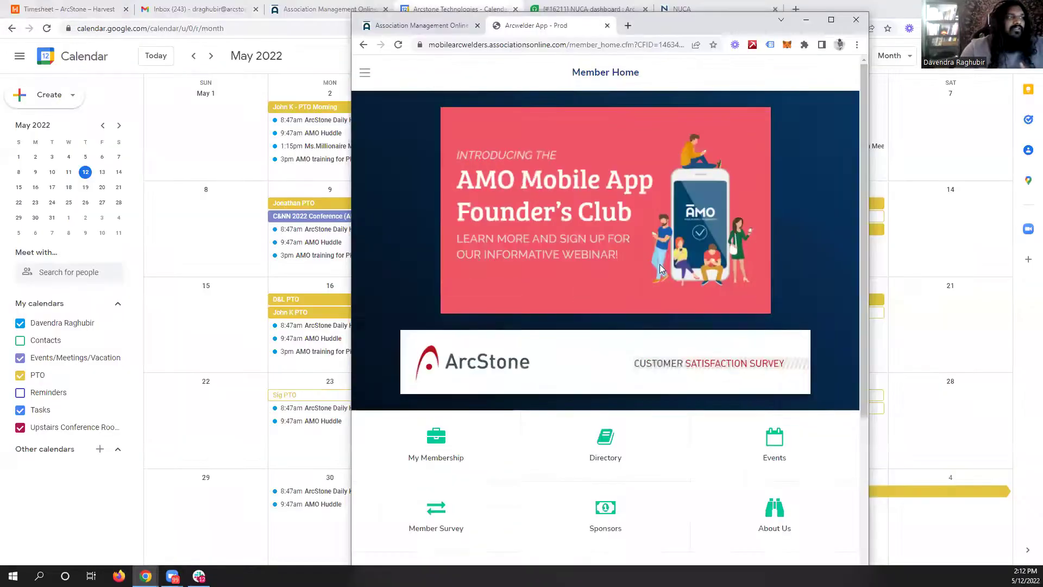
scroll(660, 264, down, 5)
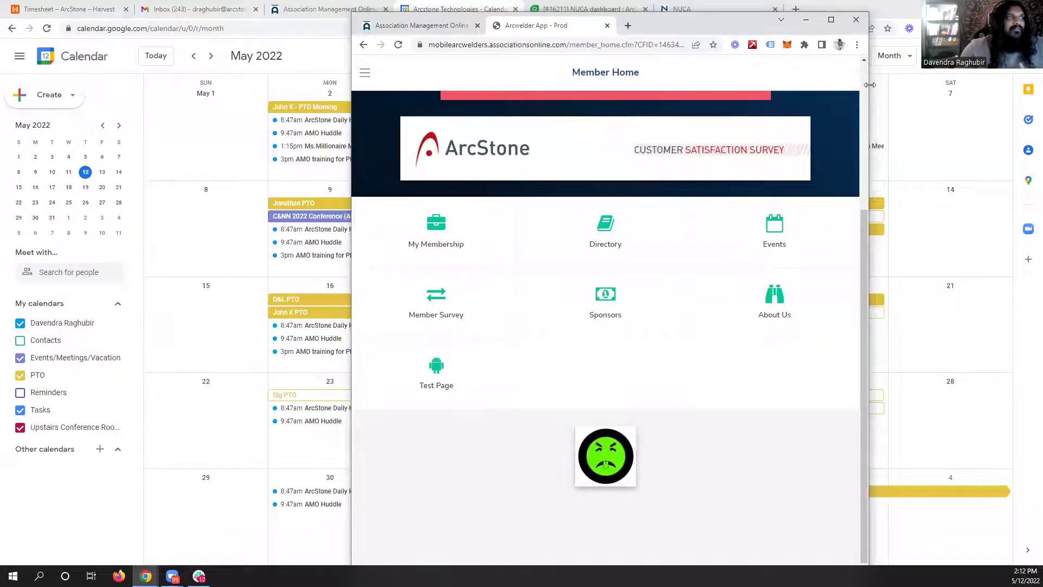
drag(869, 85, 617, 84)
double_click(584, 17)
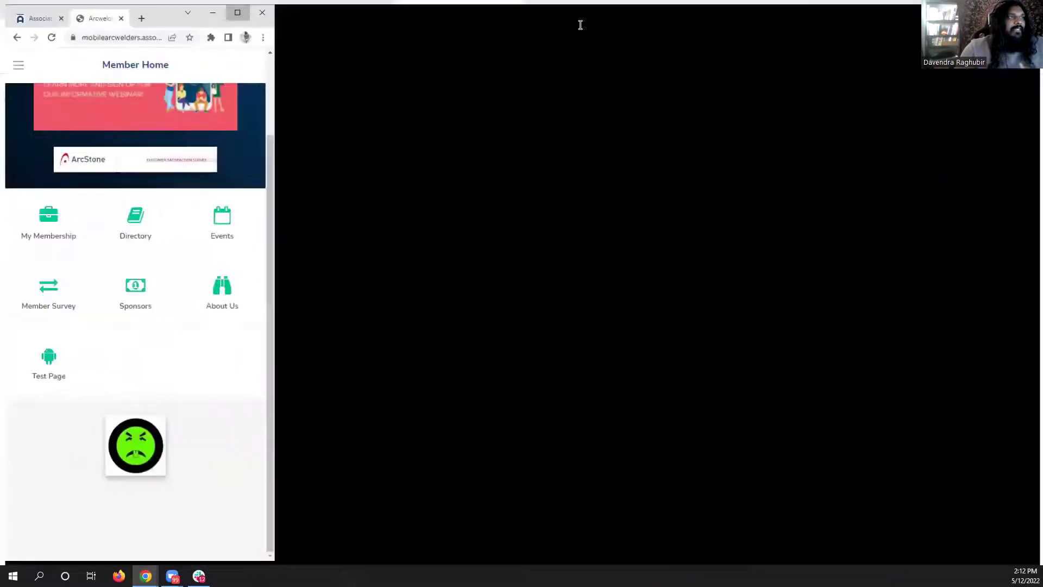
scroll(521, 483, up, 1)
scroll(601, 226, down, 4)
Open the mobile app's Directory, view the profile of the first individual with a photo, and return to the list
click(603, 226)
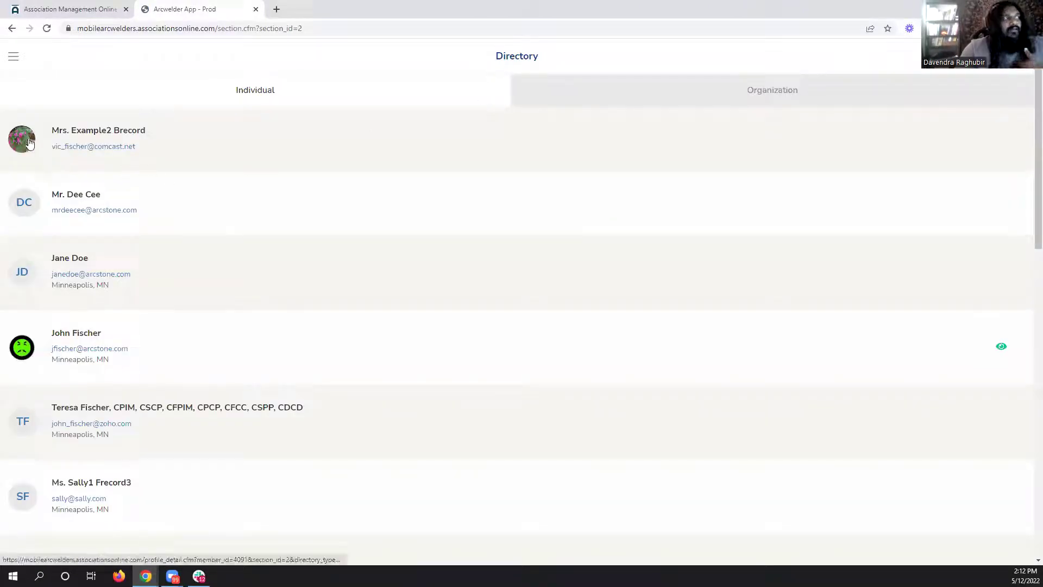
click(29, 142)
drag(114, 227, 9, 179)
click(14, 133)
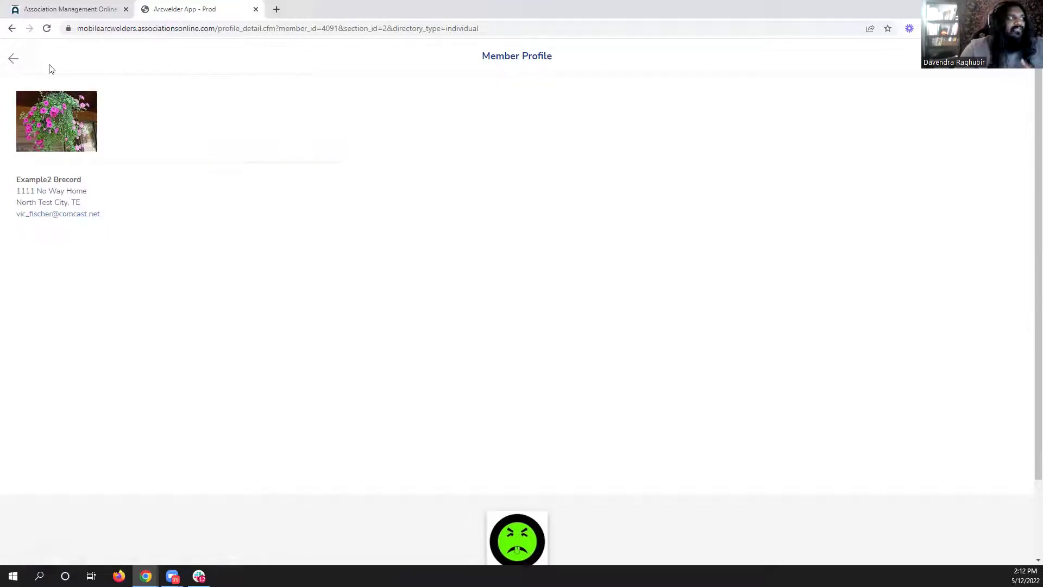
click(15, 62)
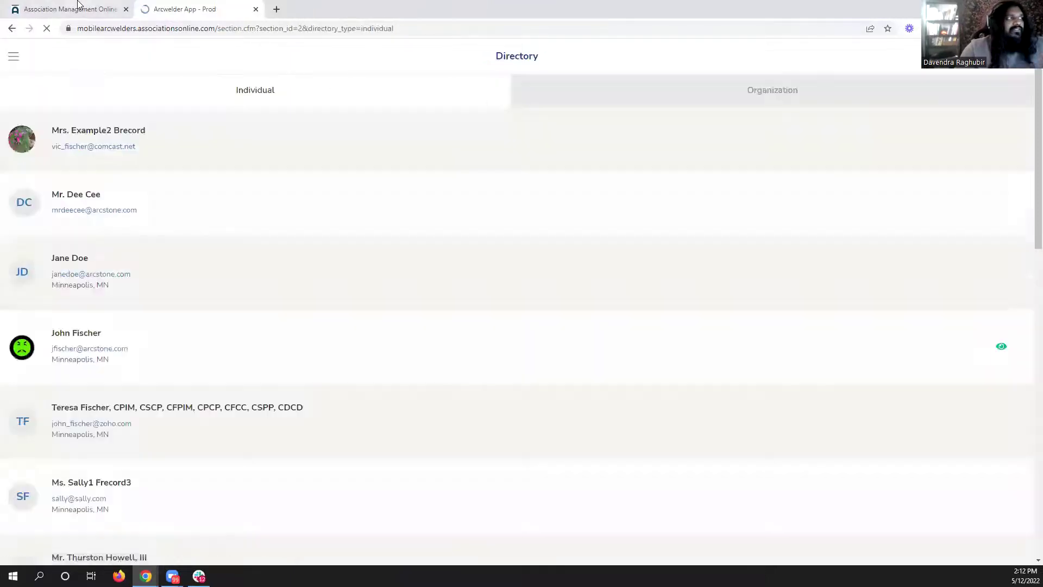
Return to the admin site, enable Suppress Attendee Detail Page for the Attendees section of the event's mobile app, and save the section
click(78, 8)
scroll(211, 401, up, 3)
scroll(268, 466, up, 8)
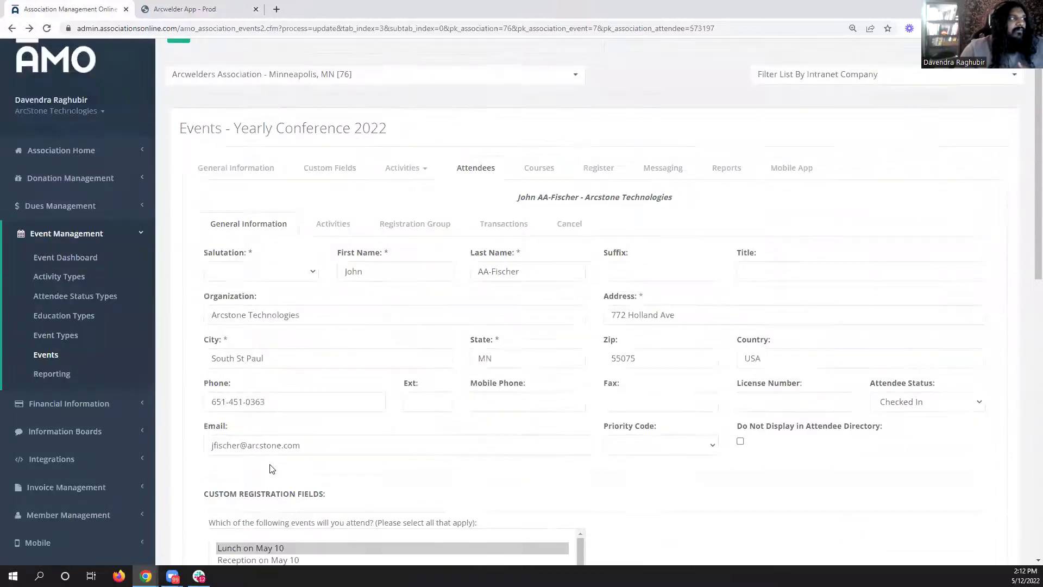
click(792, 167)
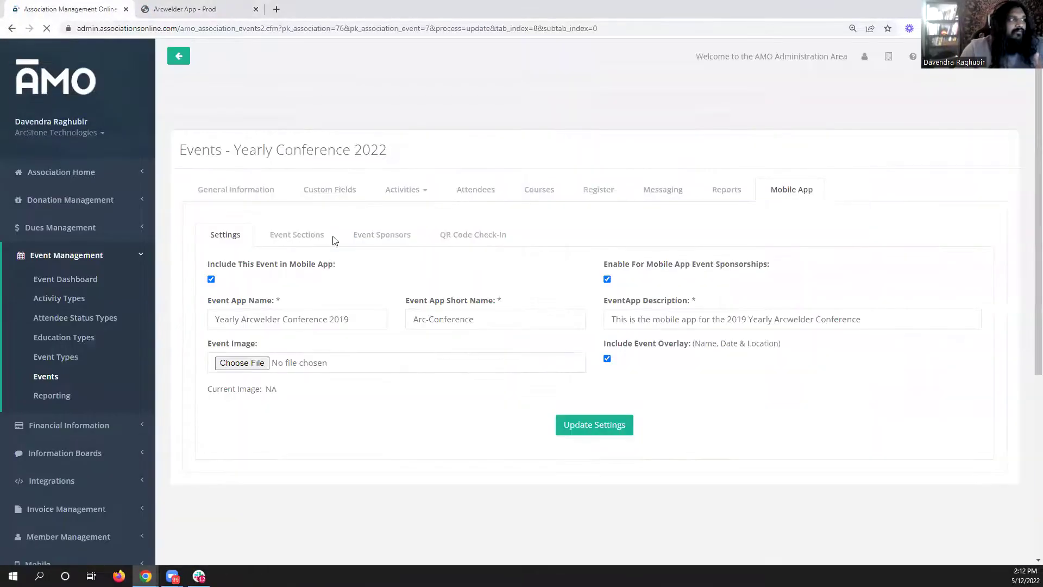
click(305, 238)
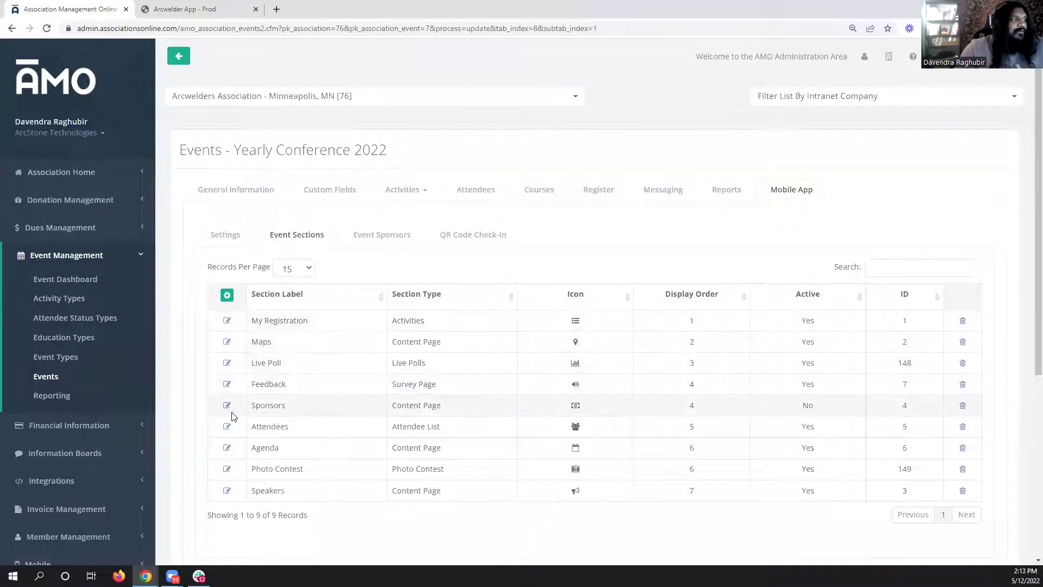
click(227, 428)
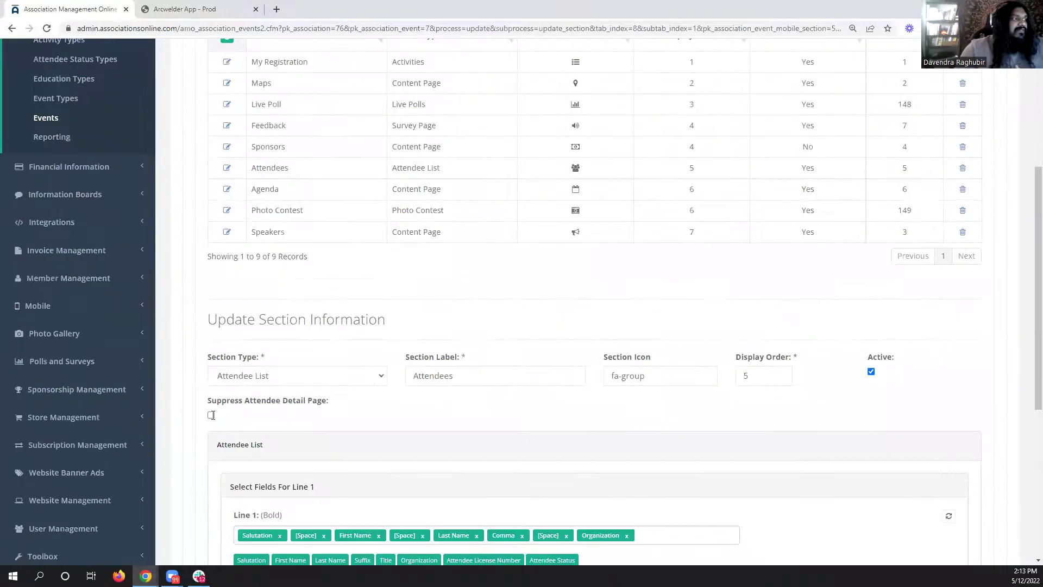
click(211, 415)
scroll(214, 418, down, 6)
click(613, 470)
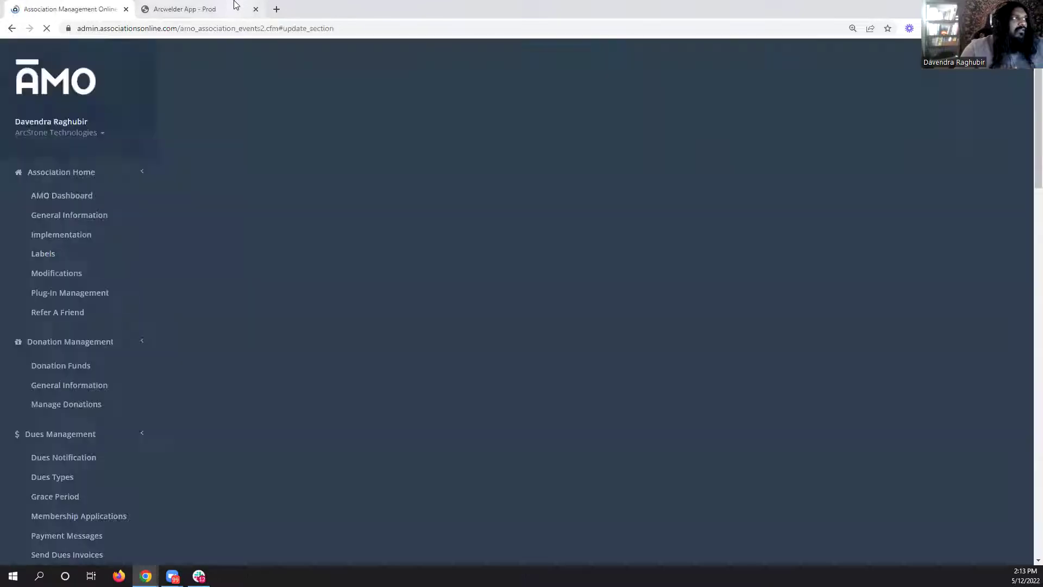
Reload the mobile app's Directory in its browser tab, check the individuals list, and close that tab
click(236, 5)
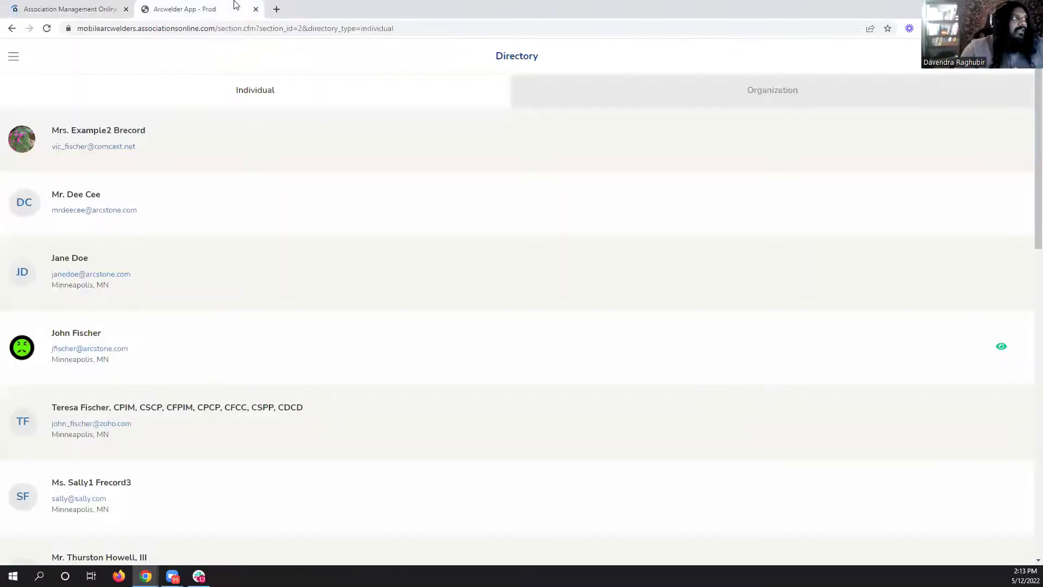
click(47, 29)
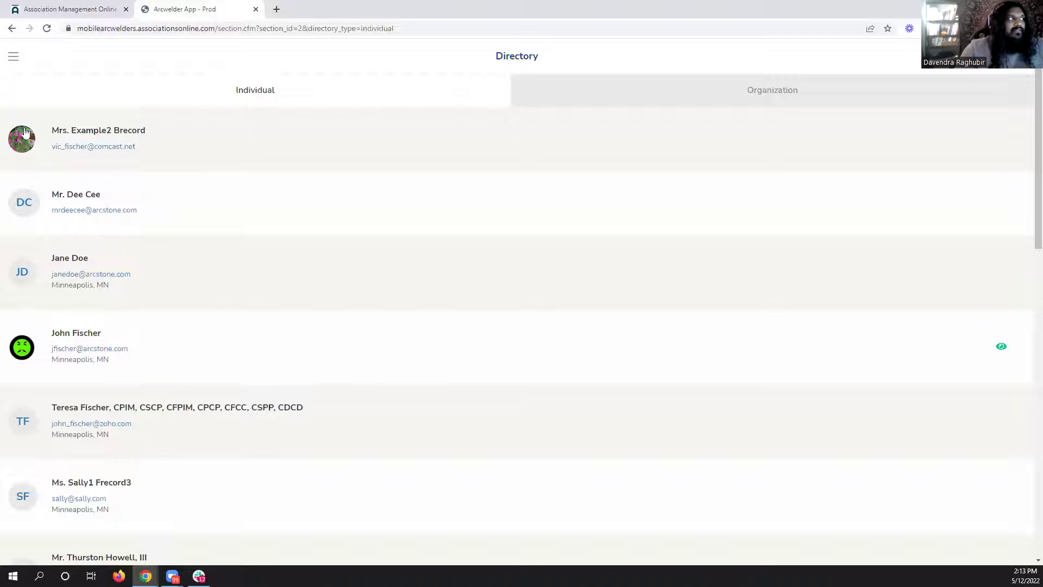
click(255, 9)
Review the Attendees section's settings and attendee list fields, along with the event's list of mobile app sections
scroll(521, 239, up, 4)
scroll(494, 298, down, 1)
scroll(284, 233, up, 6)
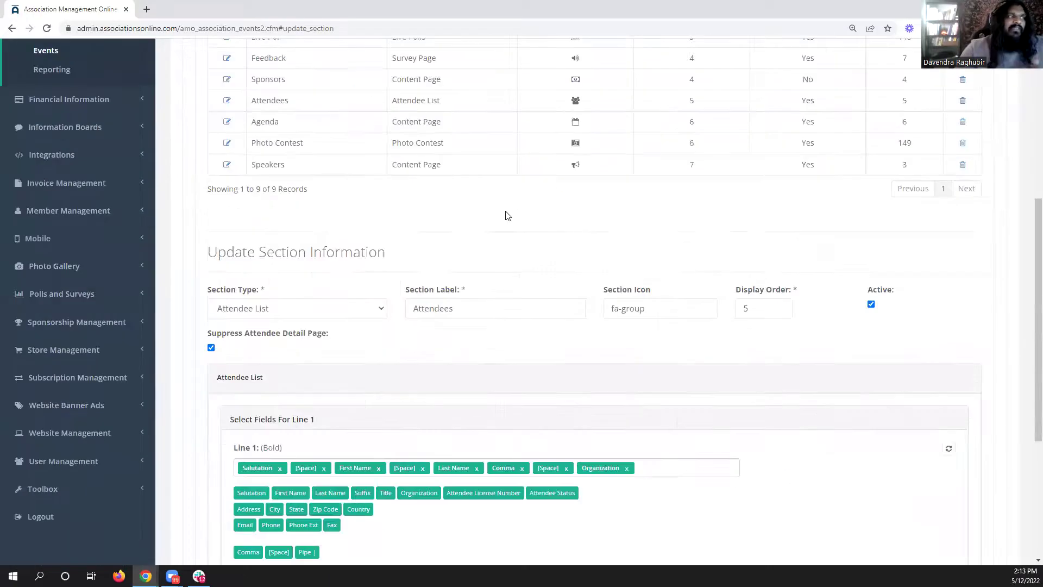
scroll(507, 213, down, 4)
scroll(508, 214, up, 10)
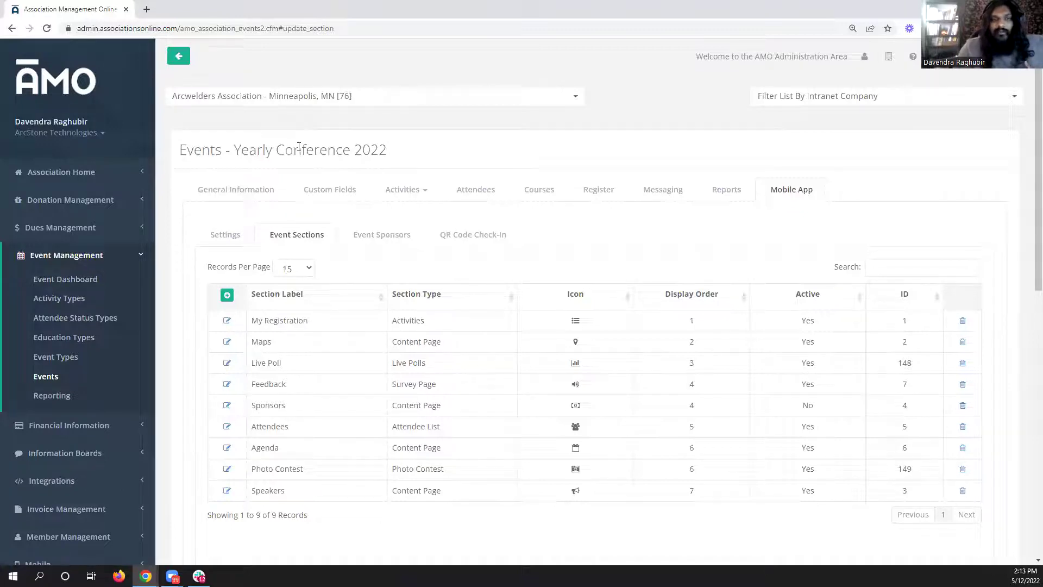
scroll(408, 272, down, 4)
scroll(404, 256, up, 4)
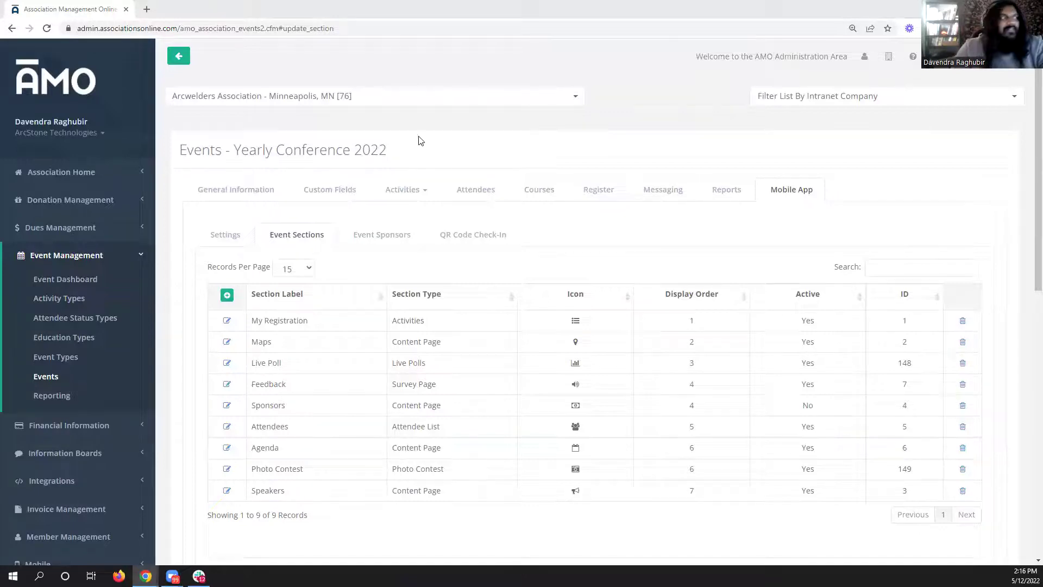
Open the association's General Information and examine the Member Center, Messaging, Miscellaneous and Dues options under Site Controls
click(132, 172)
click(128, 215)
scroll(652, 281, down, 14)
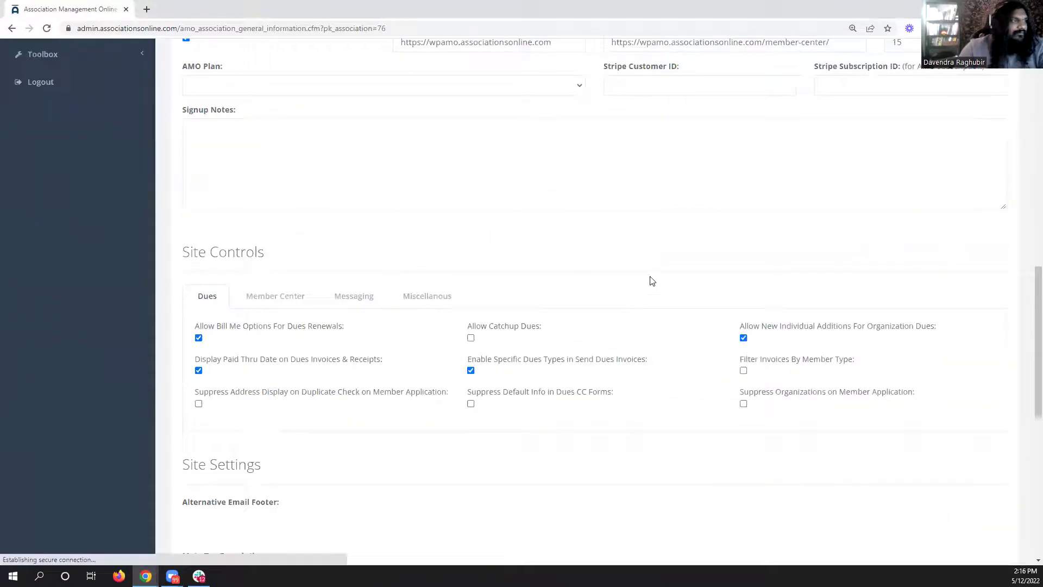
click(265, 306)
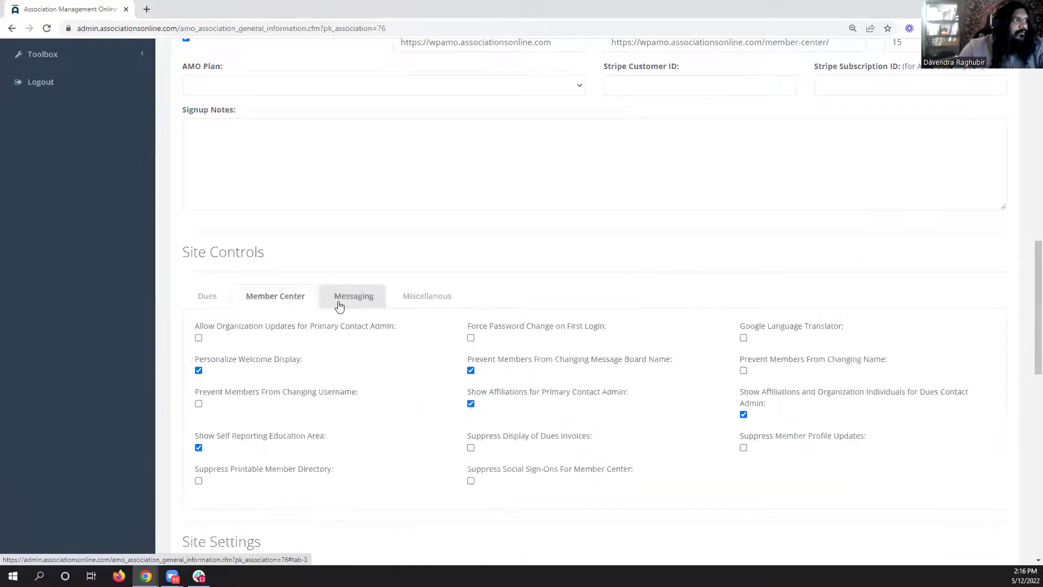
click(349, 302)
click(422, 296)
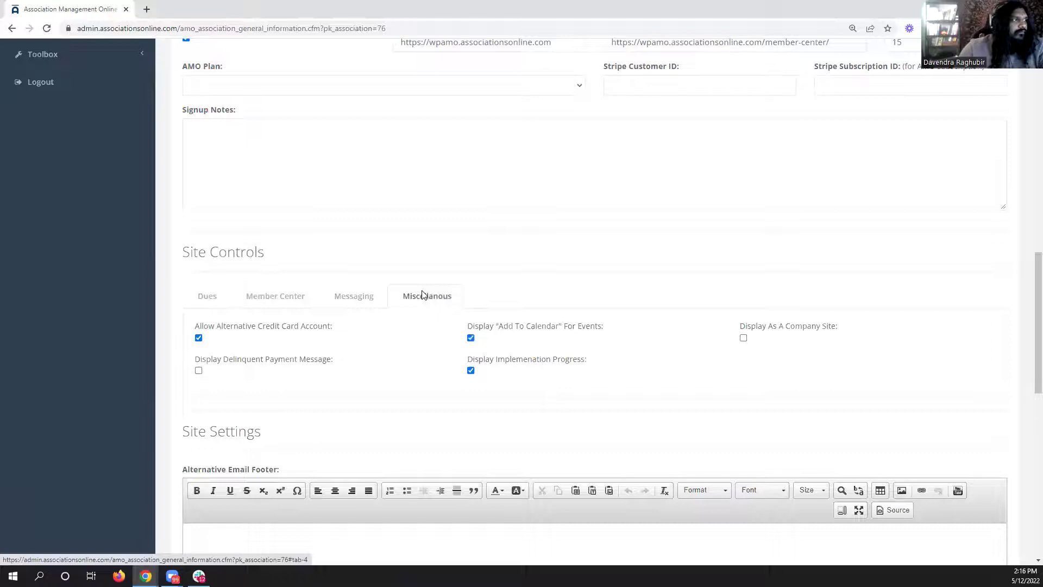
click(356, 301)
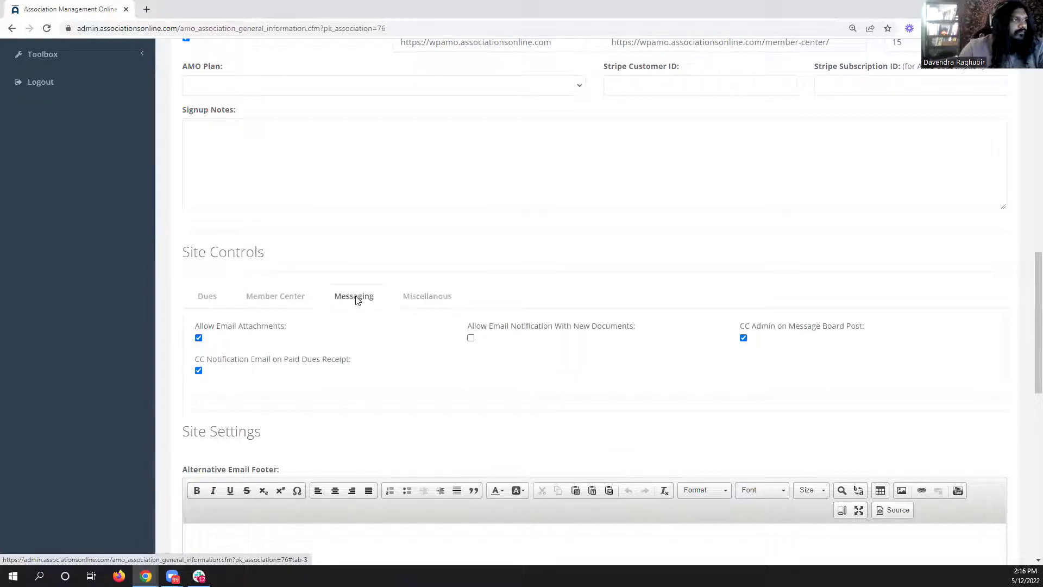
click(285, 301)
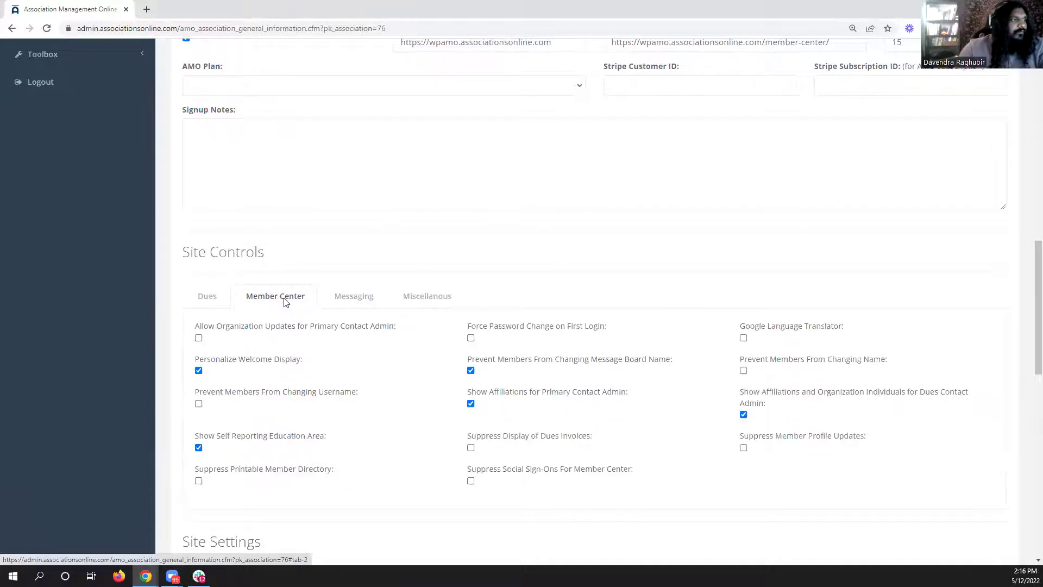
click(199, 303)
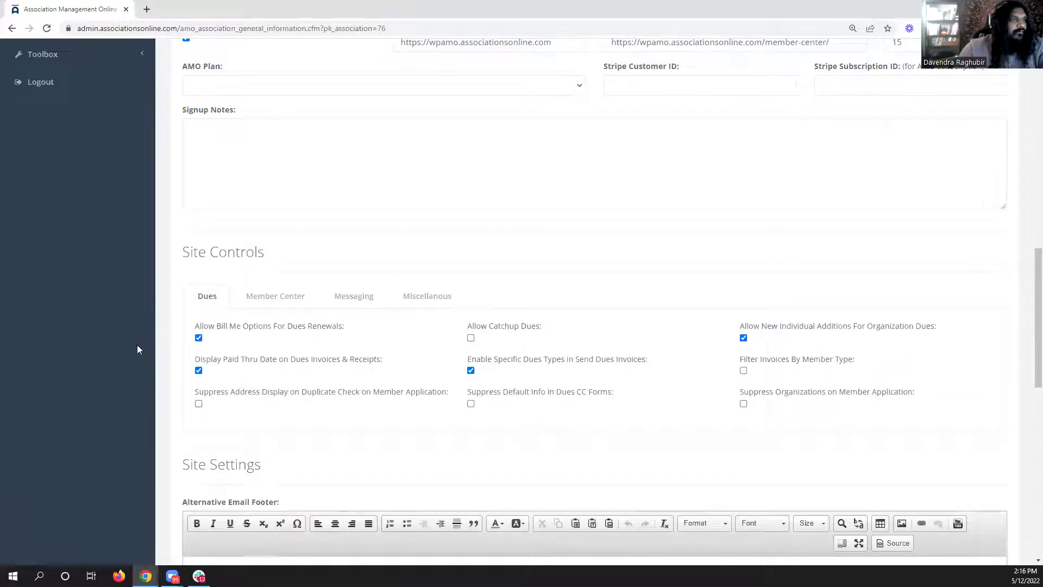
Open the association's Billing Types list under Financial Information
scroll(140, 359, up, 12)
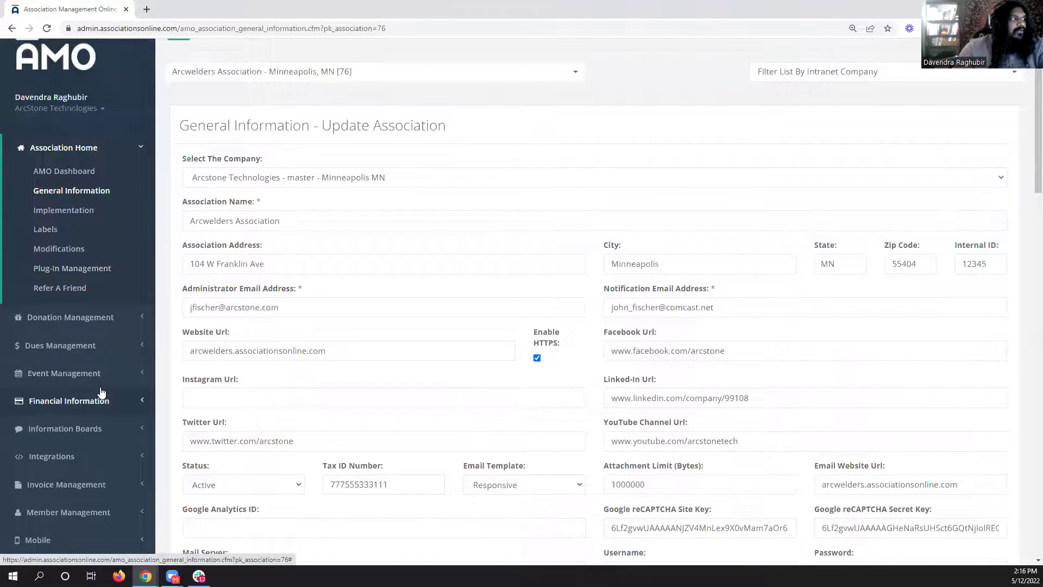
click(70, 400)
scroll(94, 213, down, 2)
click(89, 200)
scroll(88, 221, down, 3)
click(59, 144)
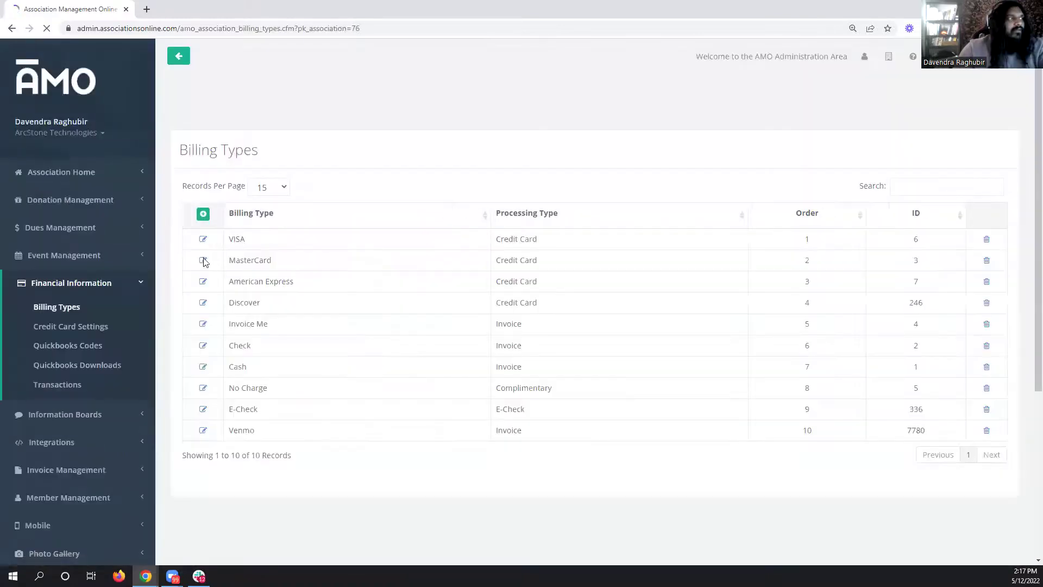
Start a new billing type record, try Complimentary as its processing type, and close the form without adding it
click(202, 215)
click(454, 171)
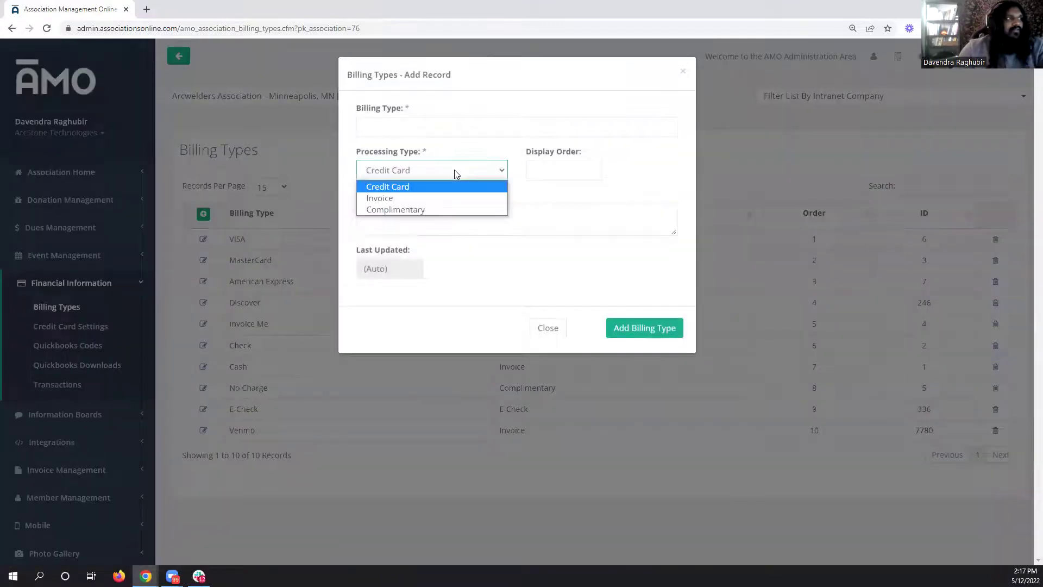
click(416, 210)
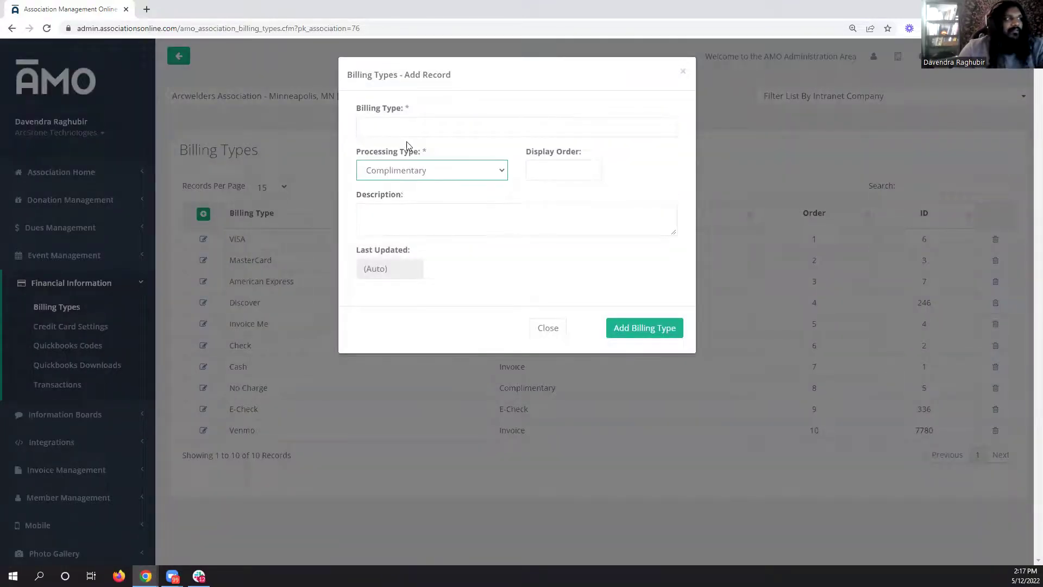
click(409, 175)
click(550, 331)
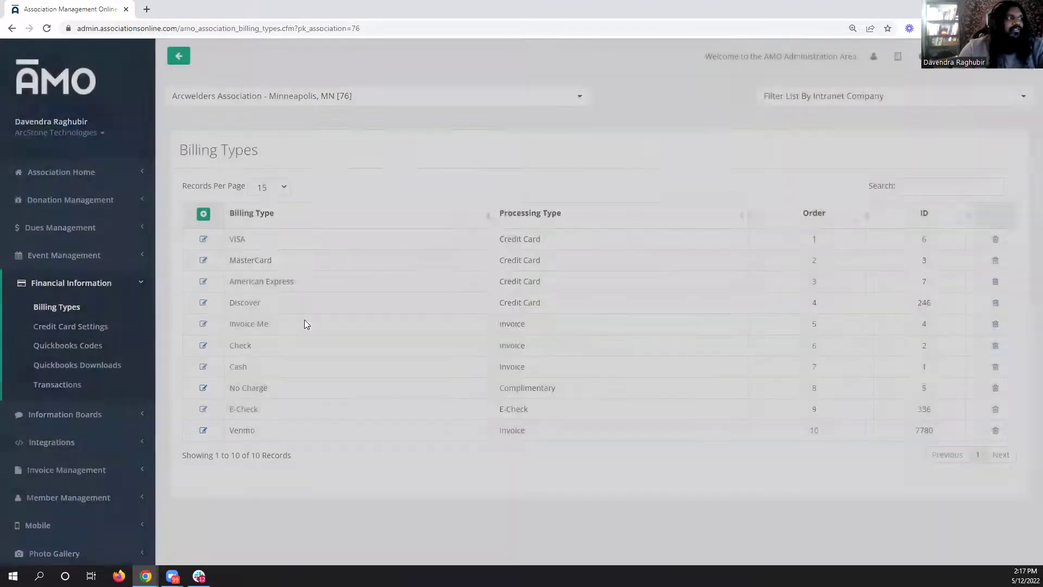
Examine the Billing Types list, focusing on the No Charge entry and its Complimentary processing type
scroll(274, 230, down, 1)
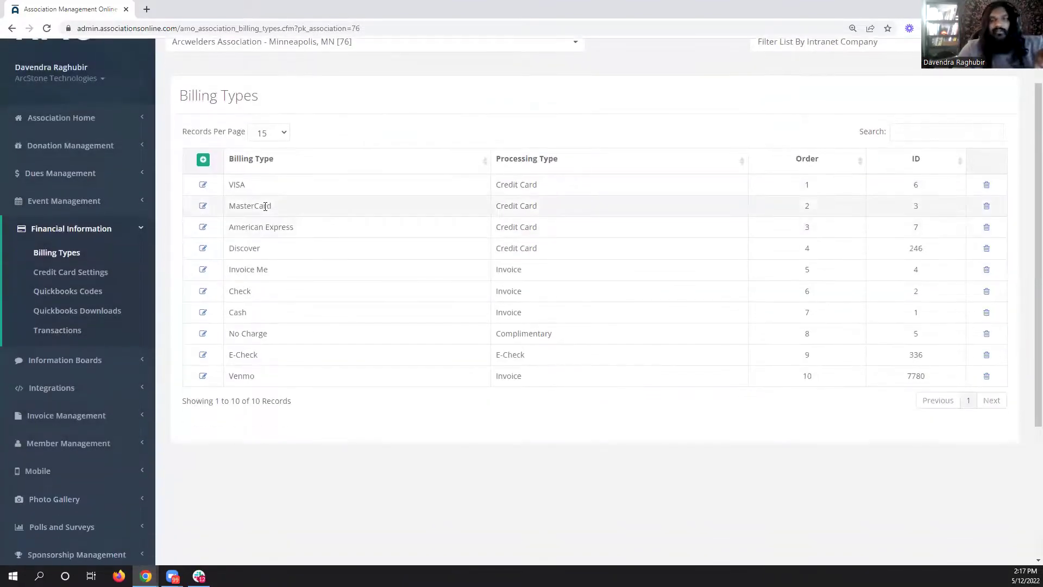
scroll(270, 209, up, 1)
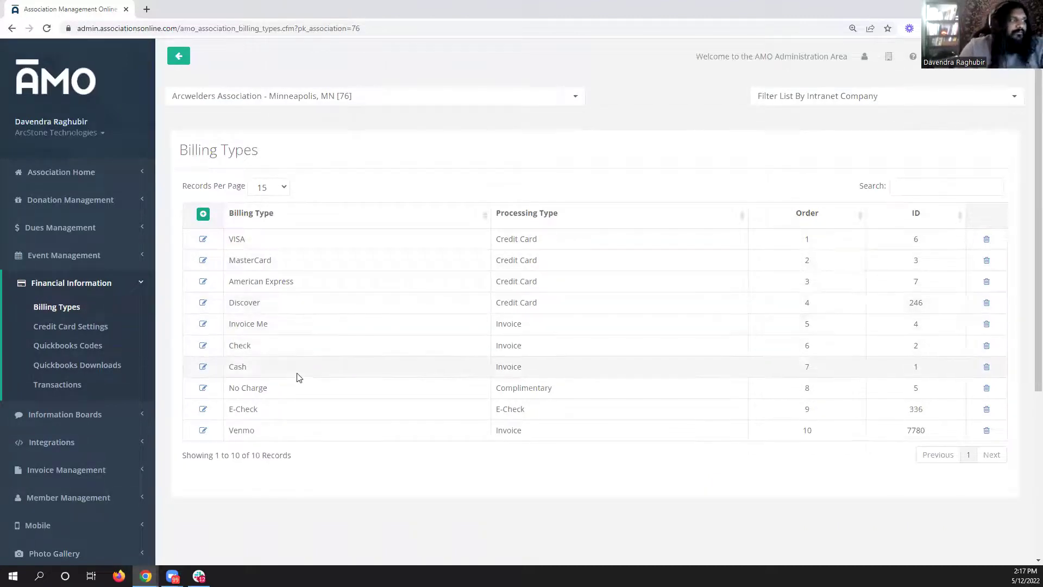
drag(571, 389, 495, 389)
click(305, 399)
drag(305, 400, 191, 391)
click(309, 379)
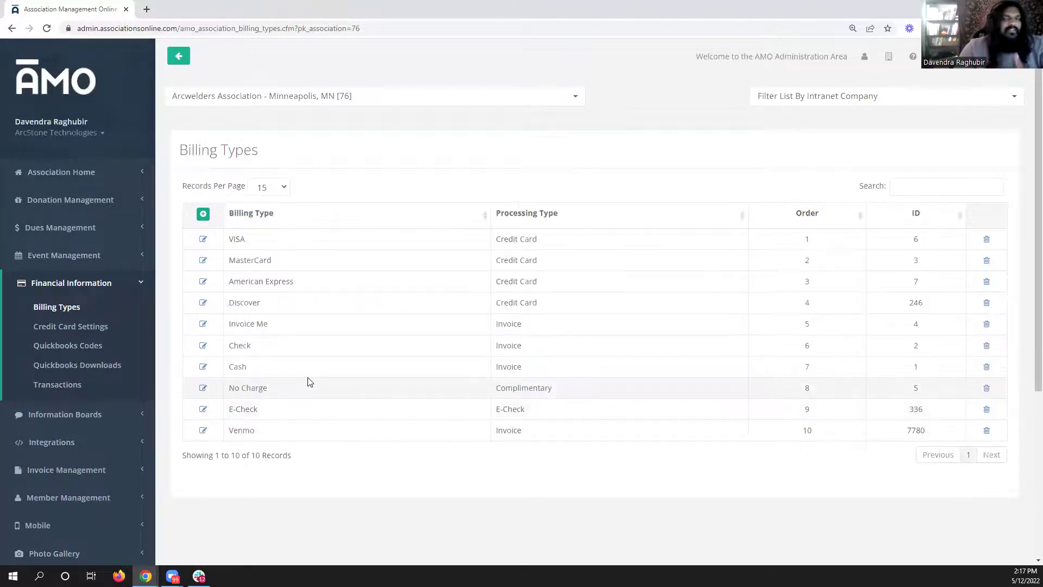
Open the No Charge billing type, try the name Free, clear it, view the processing types, and close the record without updating
click(202, 388)
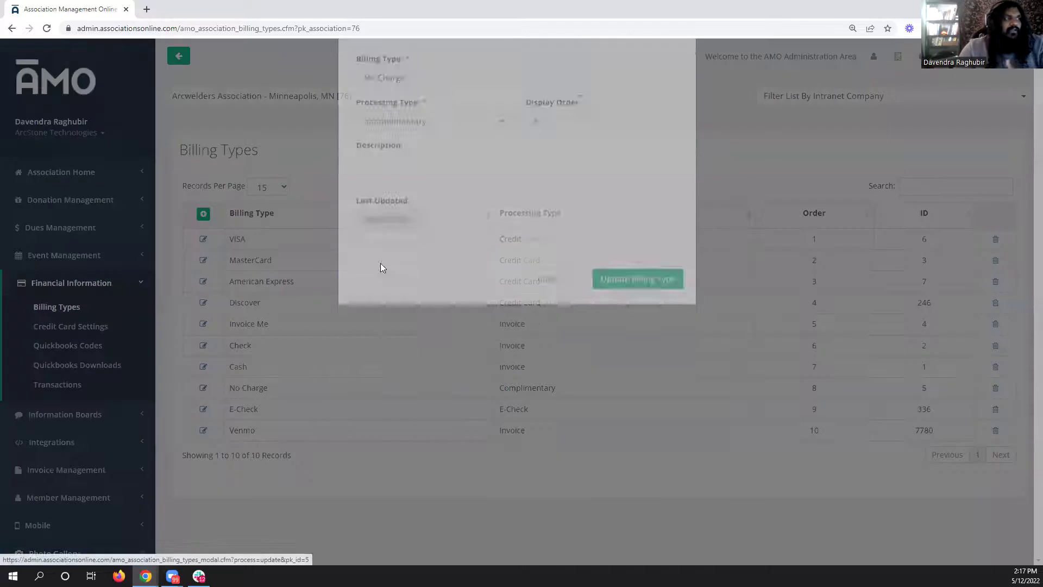
key(ctrl+a)
click(504, 125)
key(ctrl+a)
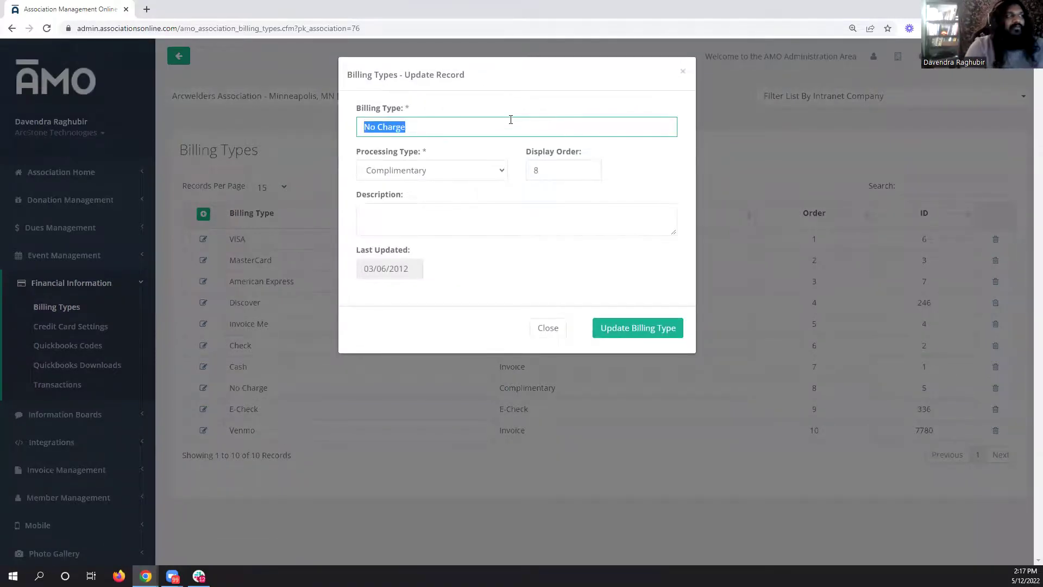
text(Free)
key(ctrl+a)
key(BackSpace)
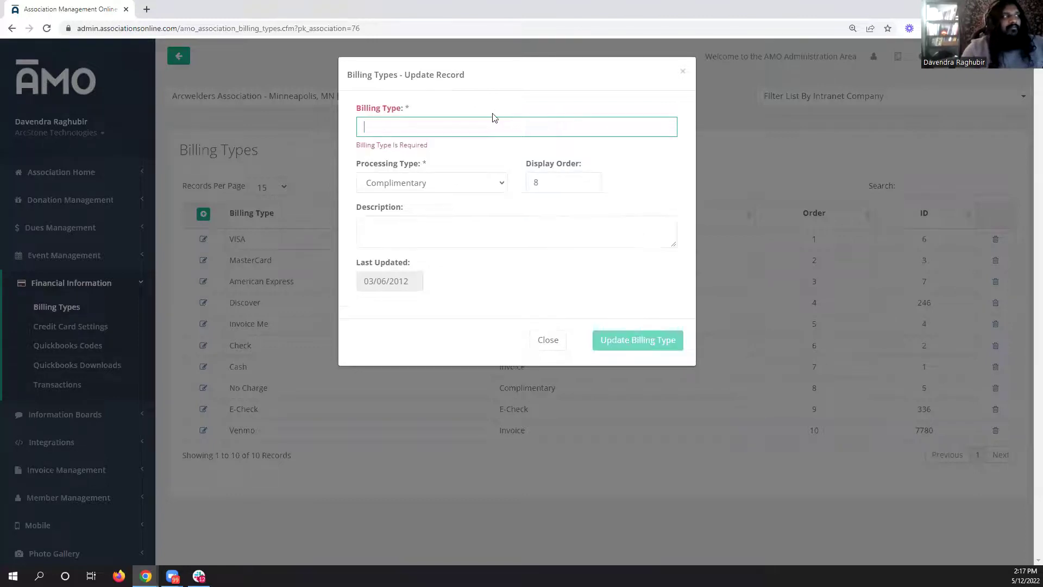
click(459, 190)
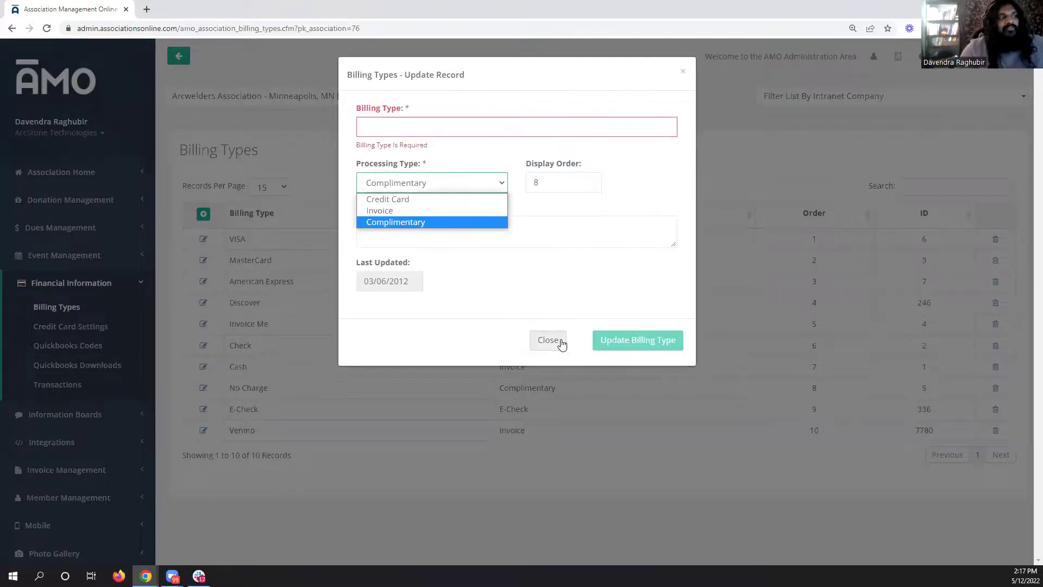
click(561, 343)
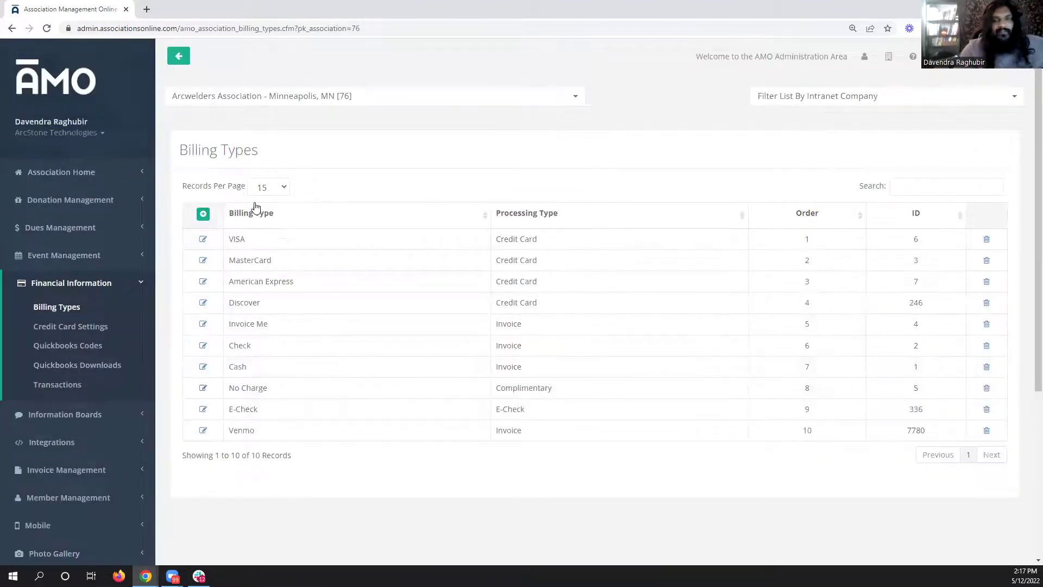